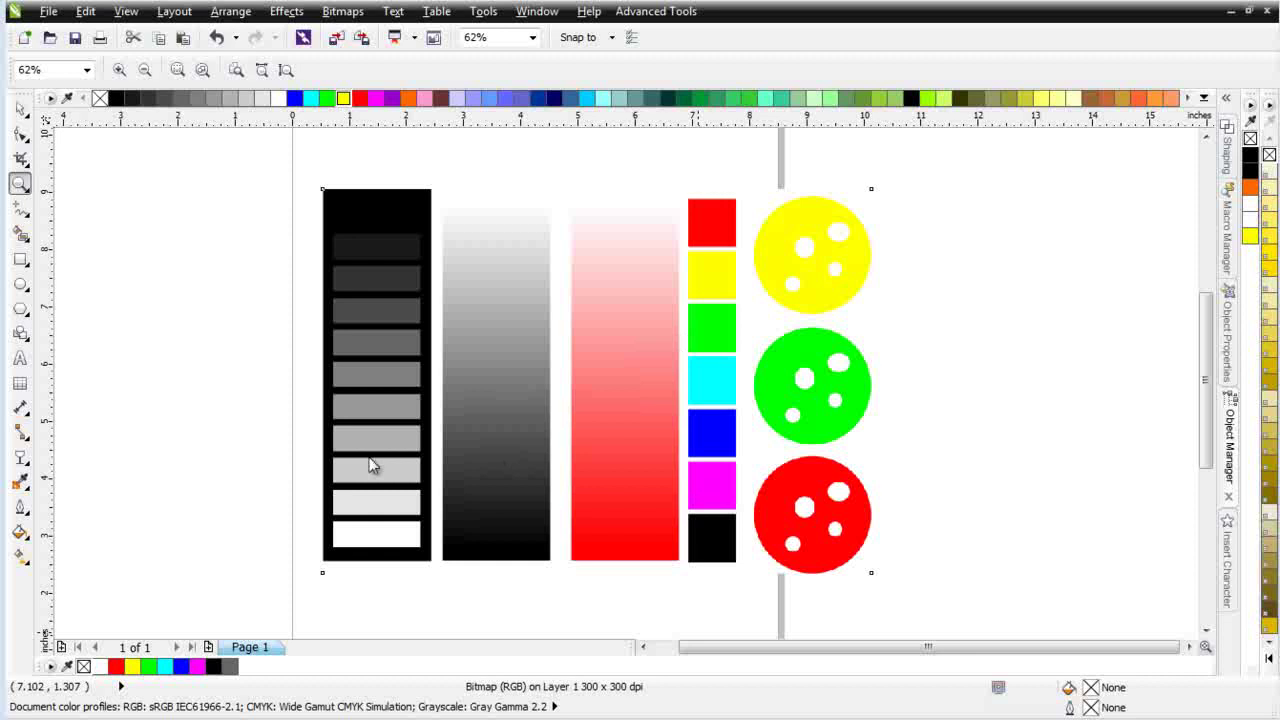
Select the bitmap test chart of grey steps, gradients and colour swatches with the Pick tool
left_click(20, 107)
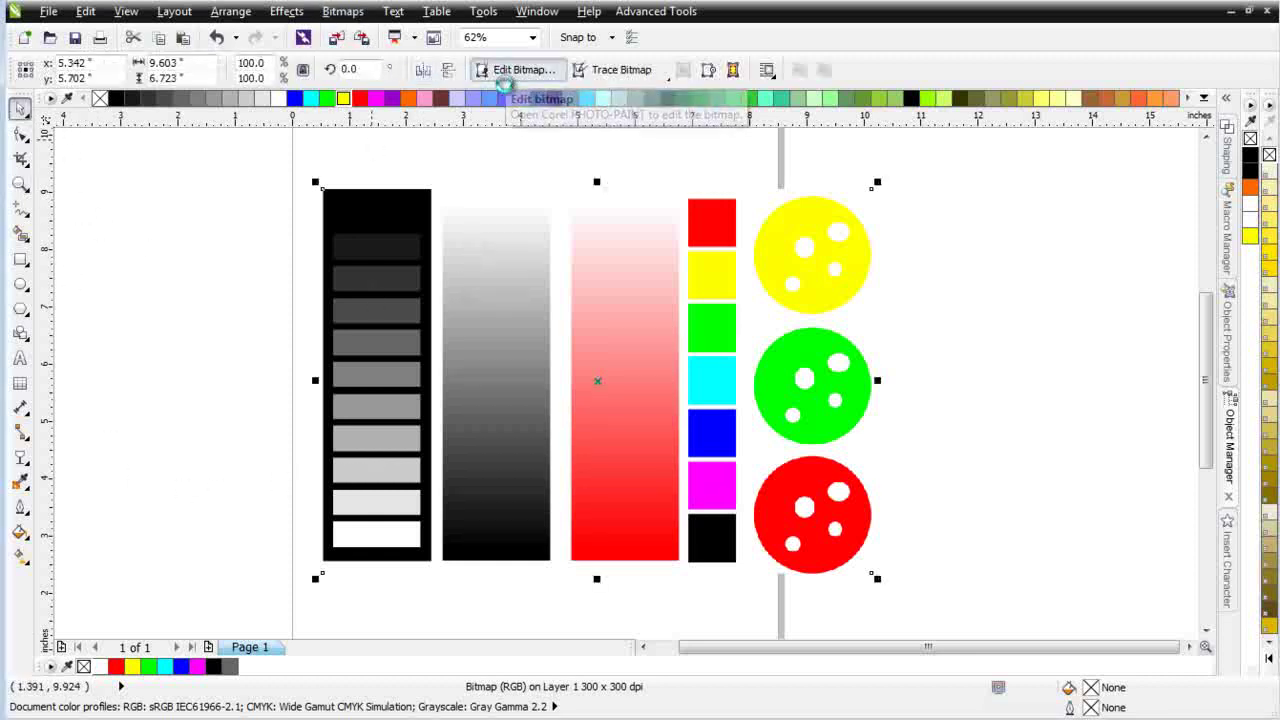
Send the bitmap to PHOTO-PAINT via Edit Bitmap and mask a rectangle inside the red gradient
left_click(515, 70)
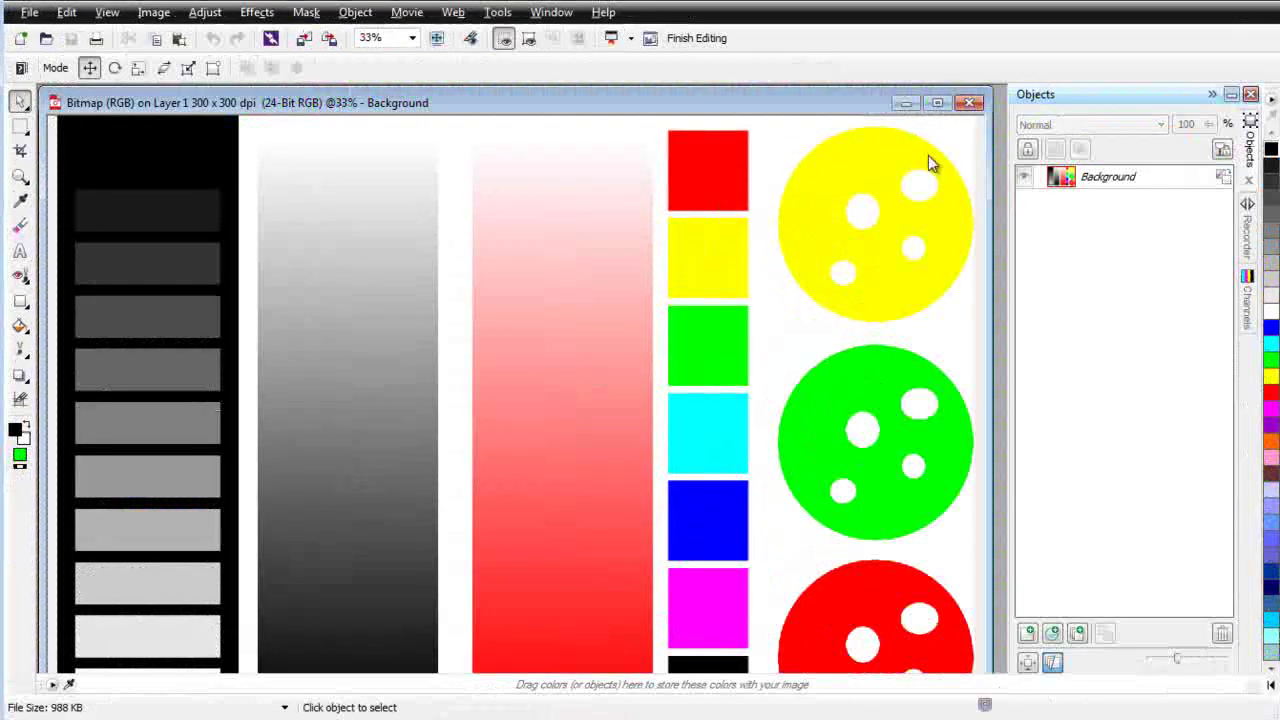
key("F3")
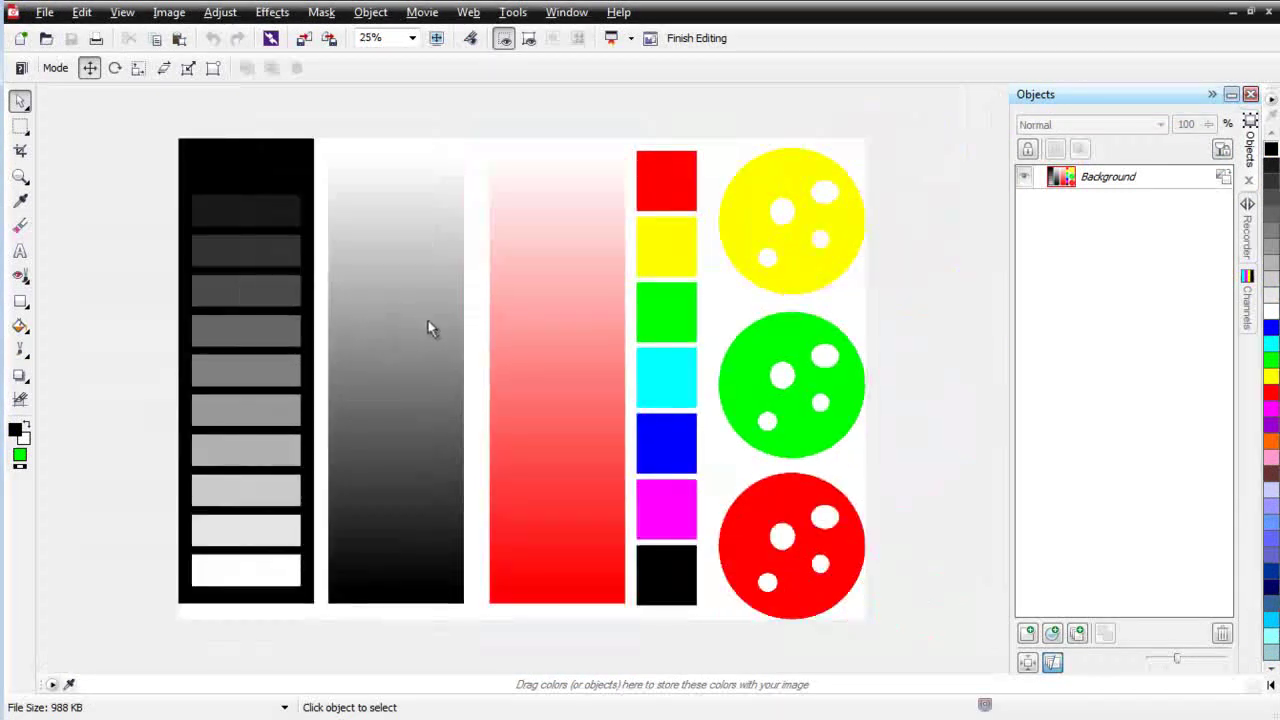
left_click(20, 126)
left_click_drag(508, 326, 612, 434)
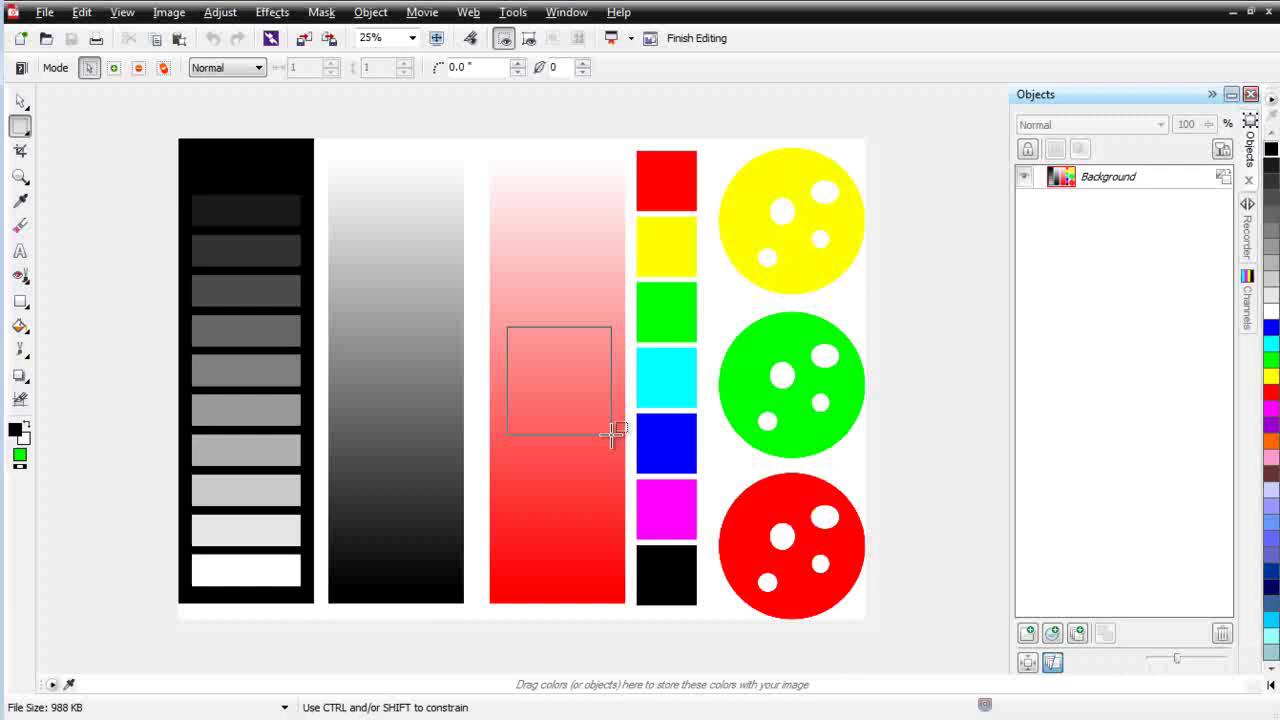
left_click_drag(611, 434, 609, 436)
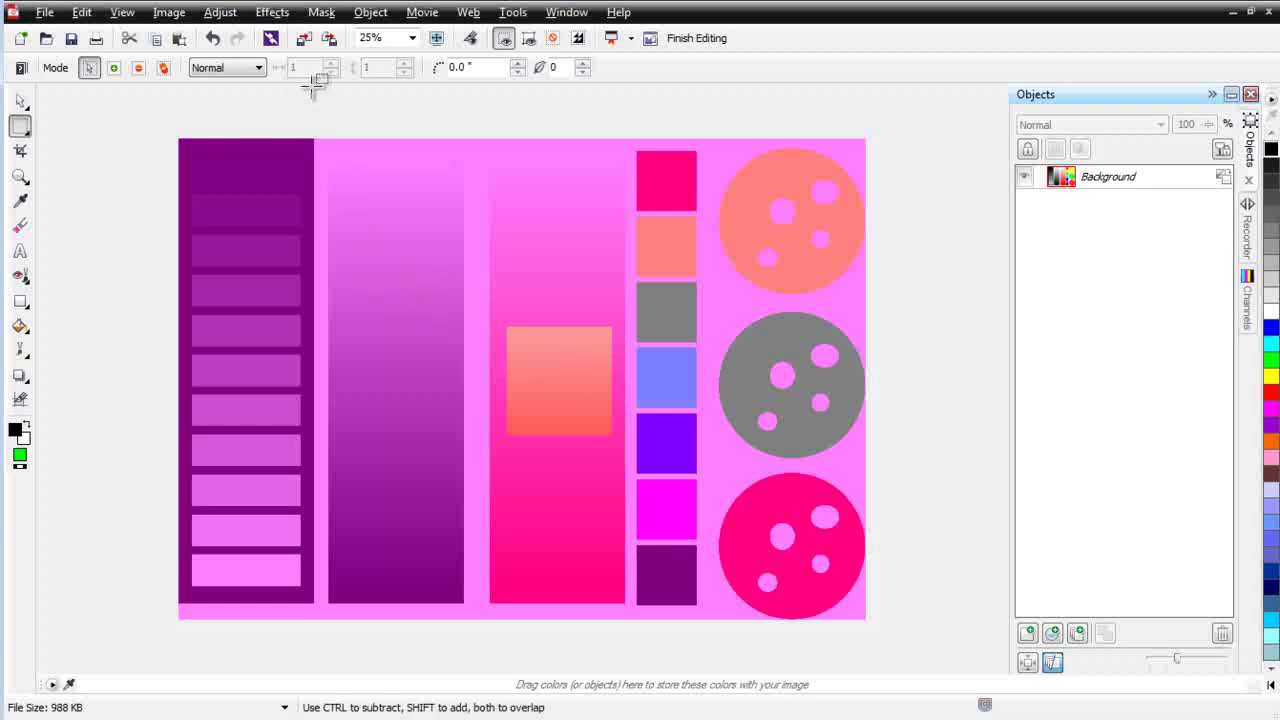
left_click(320, 14)
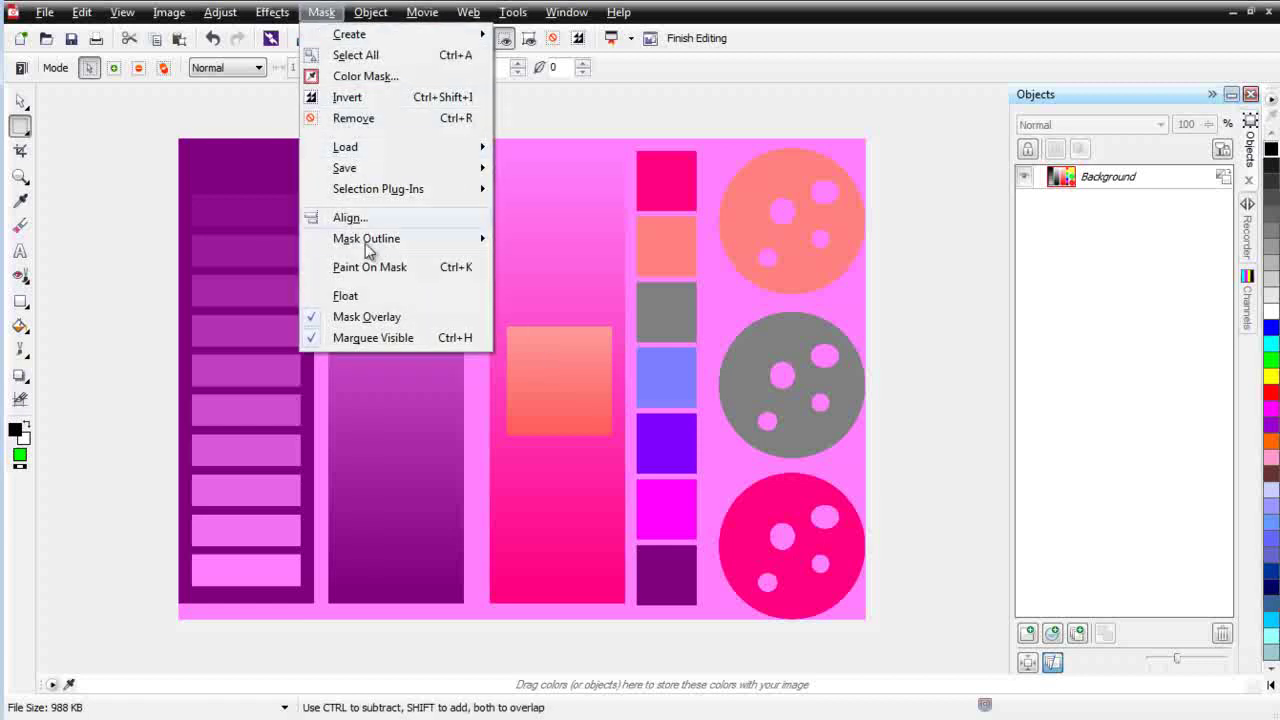
left_click(367, 317)
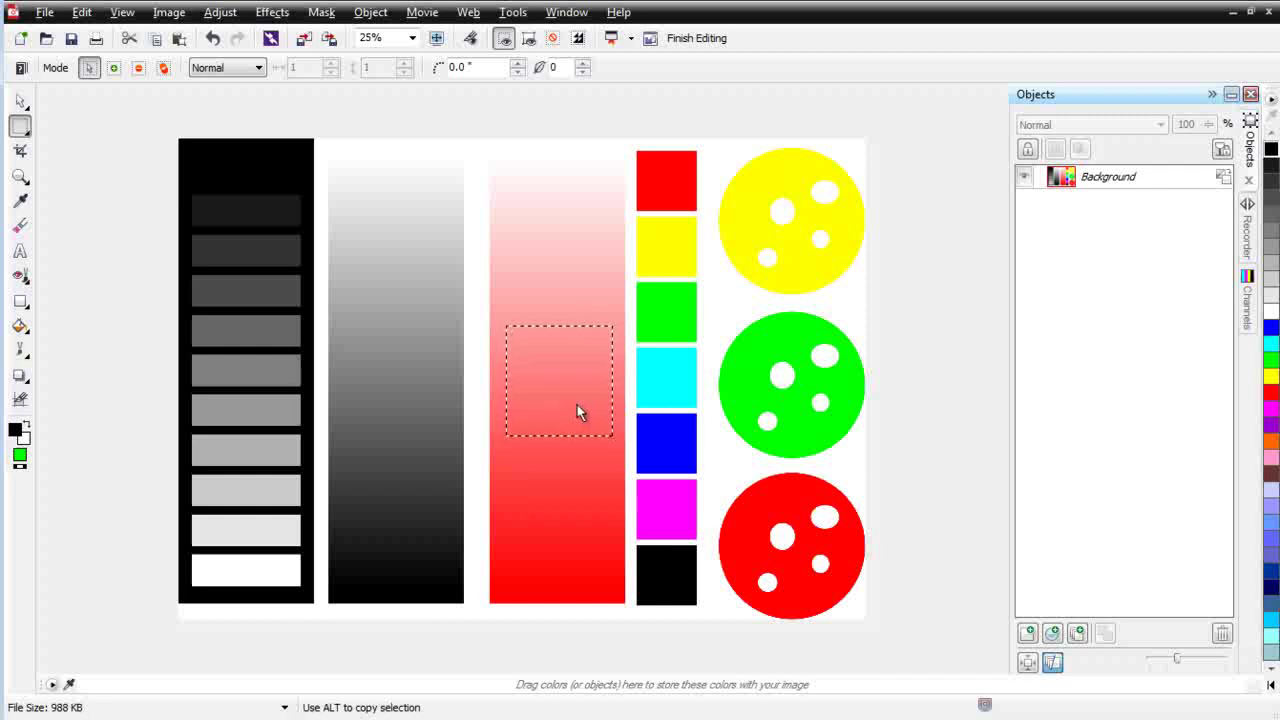
left_click(318, 13)
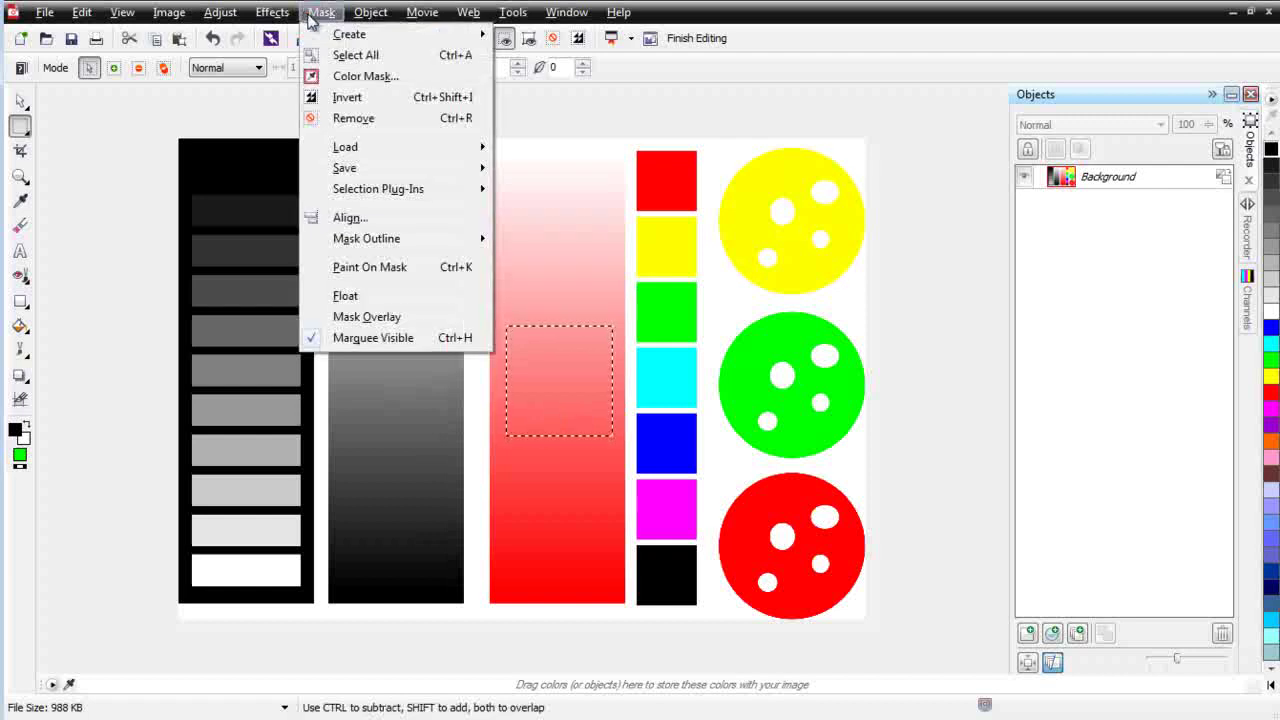
left_click(368, 316)
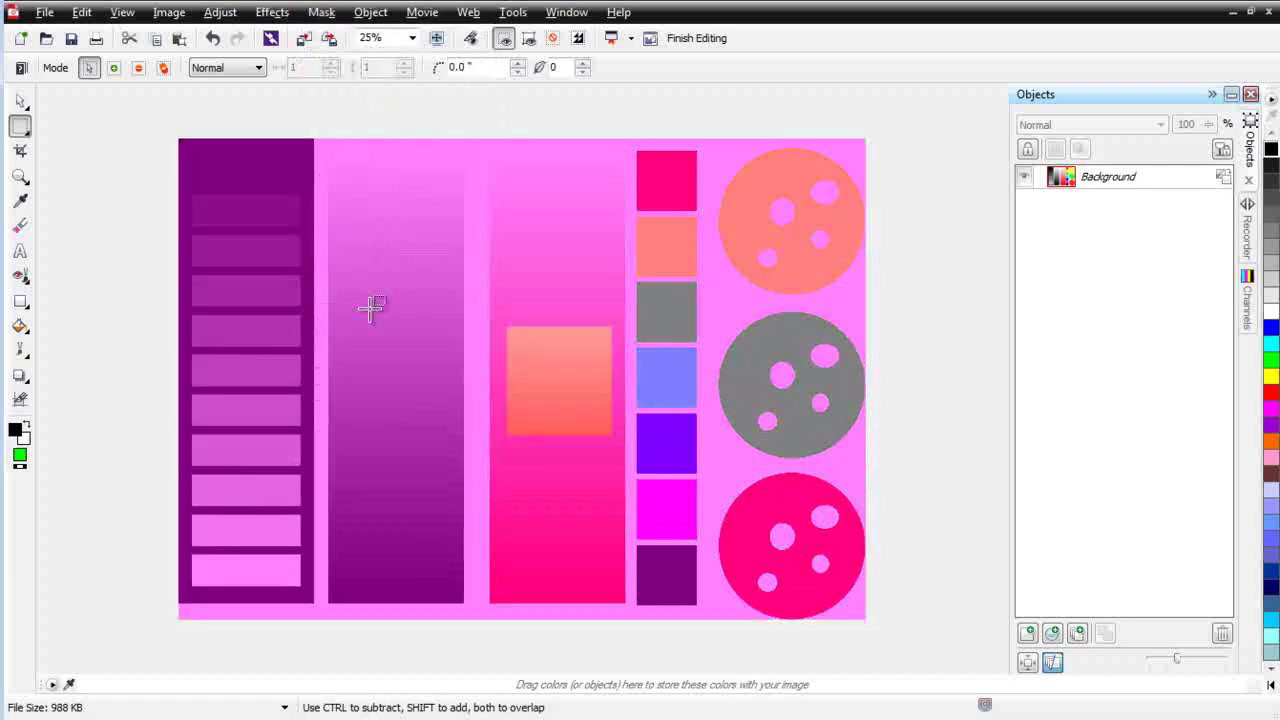
Set the mask tint to red in Options > Display
left_click(513, 14)
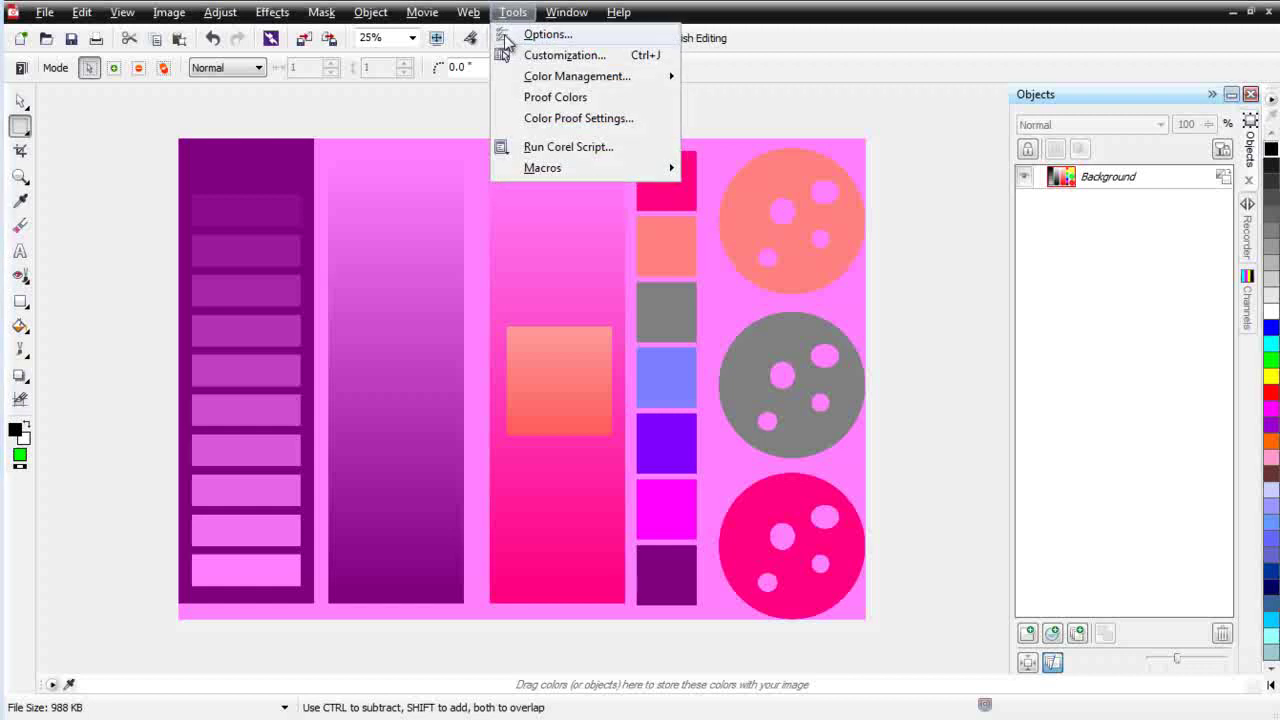
left_click(508, 33)
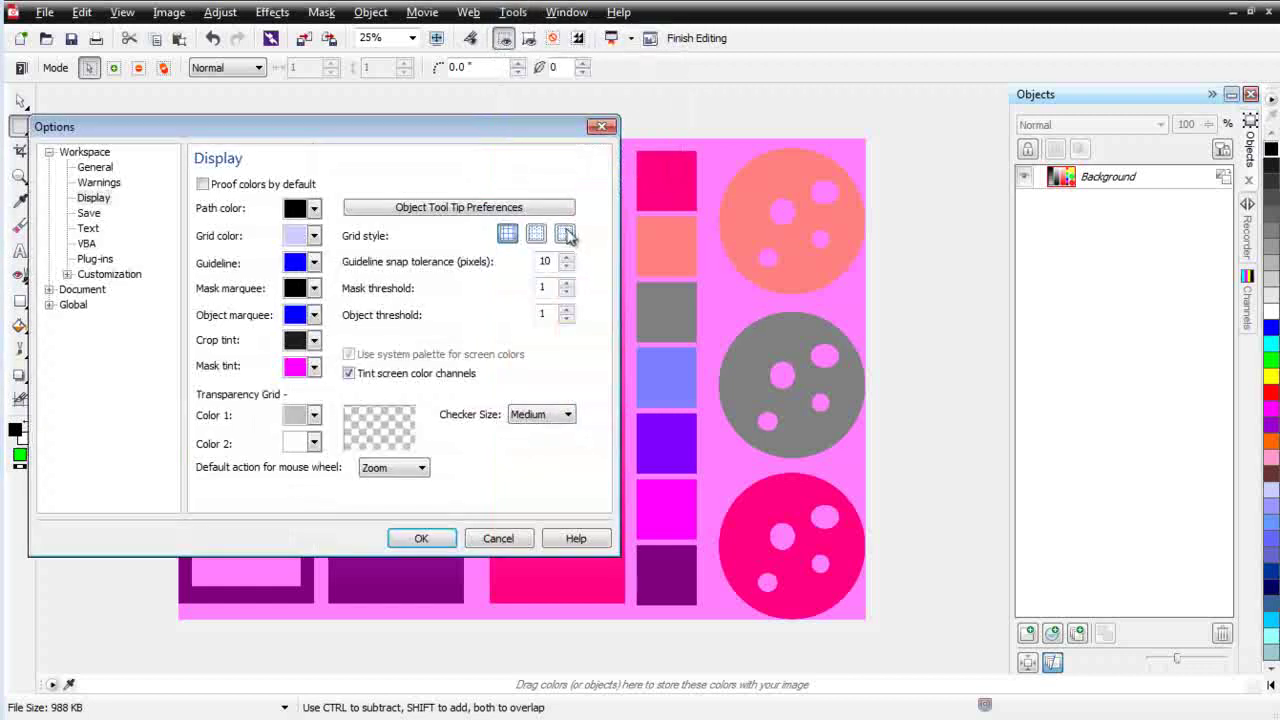
left_click(315, 372)
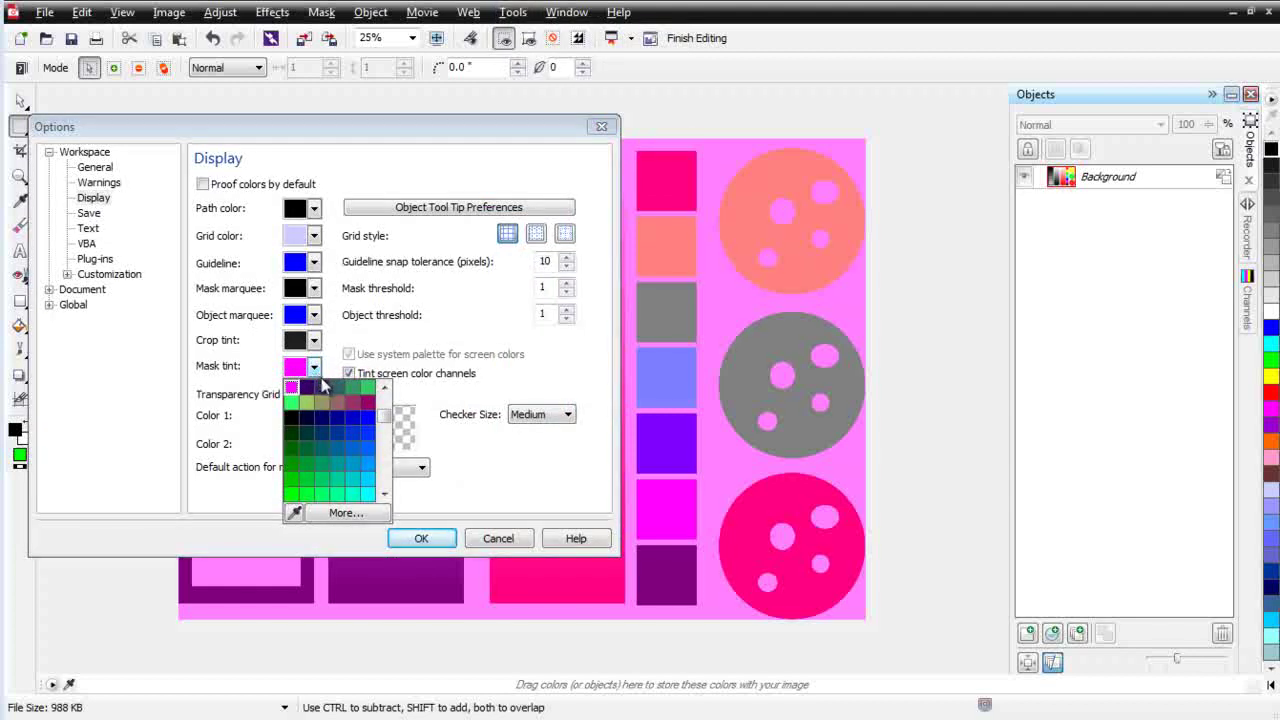
scroll(330, 420, "up", 3)
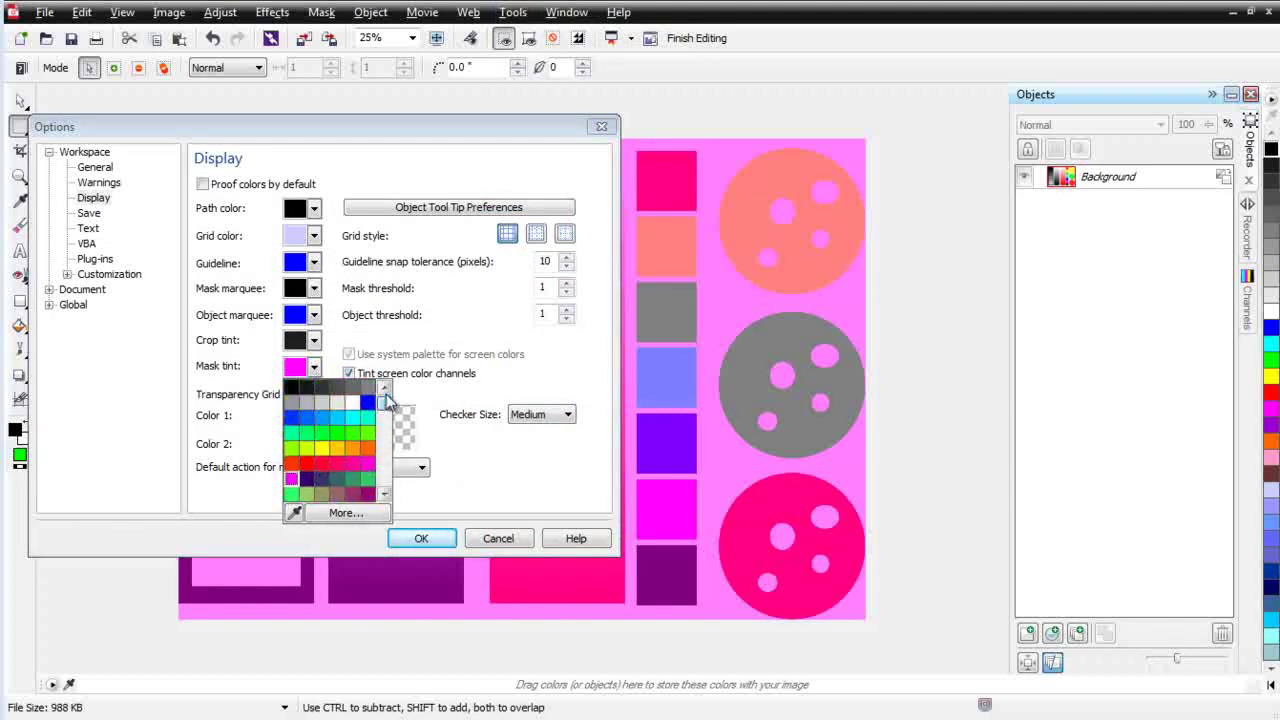
left_click(306, 463)
left_click(422, 539)
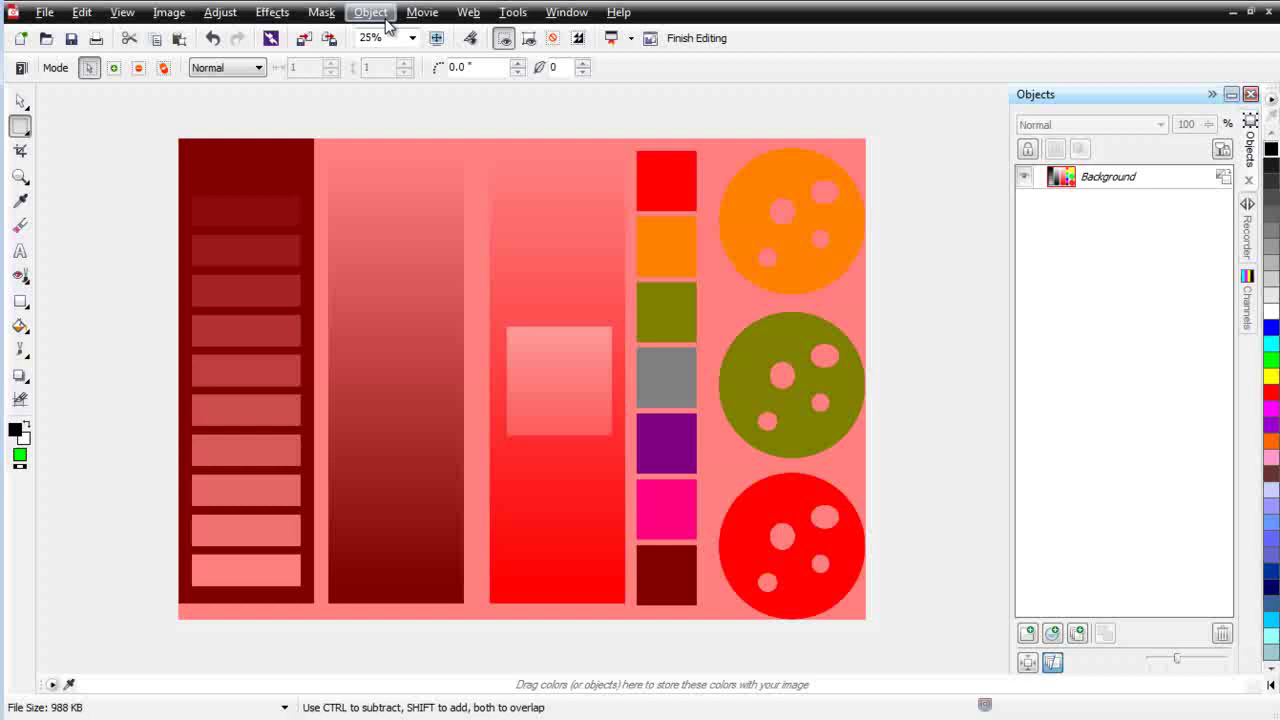
Restore the magenta mask tint and choose the Custom Art Brush paint tool
left_click(511, 13)
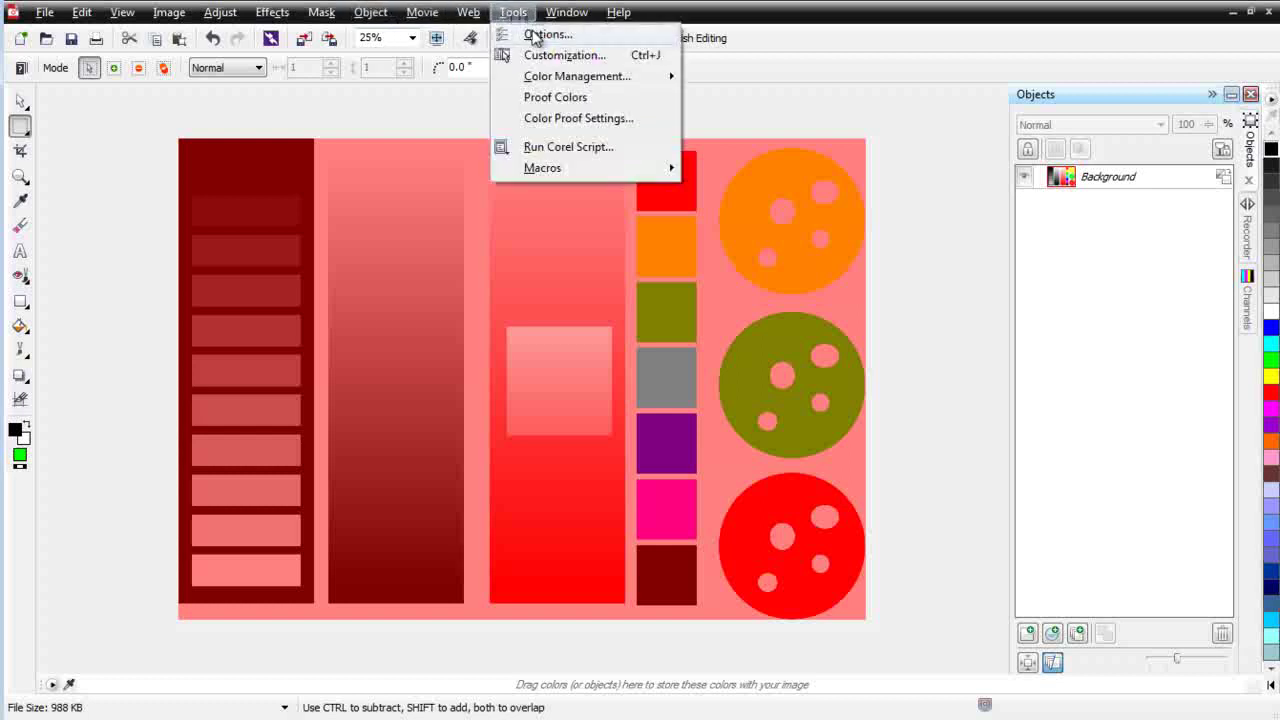
left_click(525, 34)
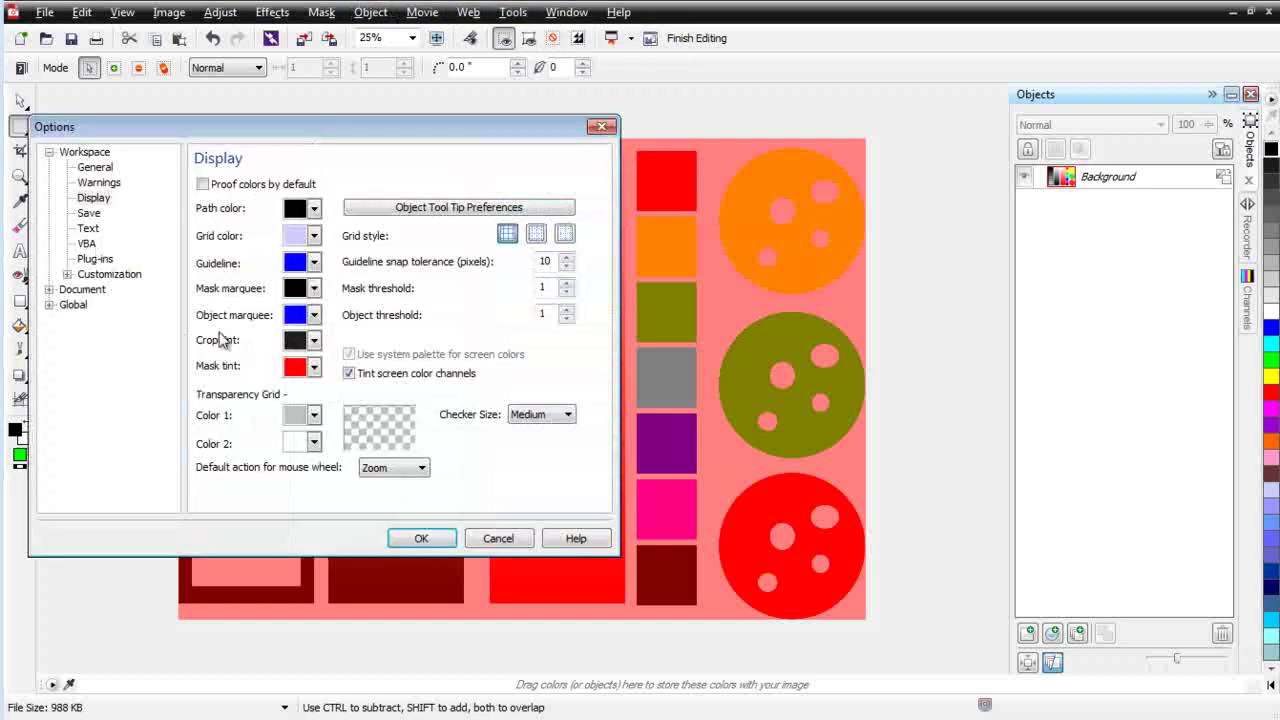
left_click(314, 367)
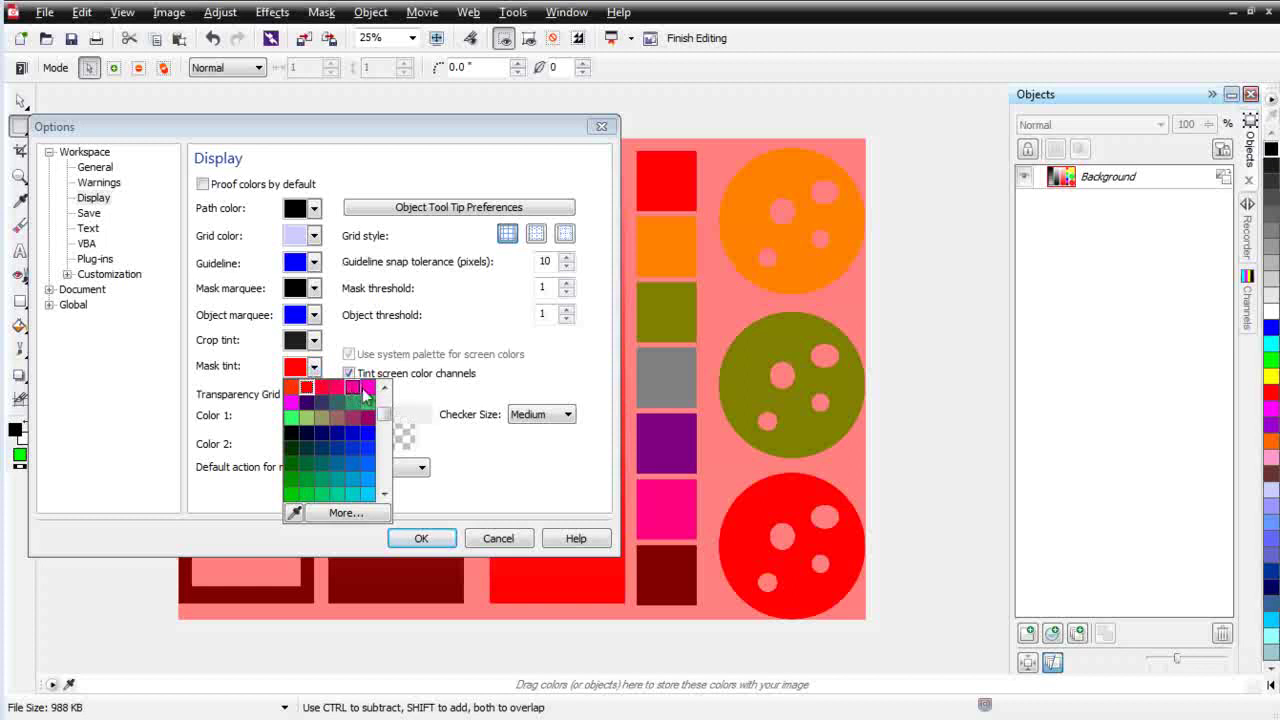
left_click(352, 388)
left_click(422, 537)
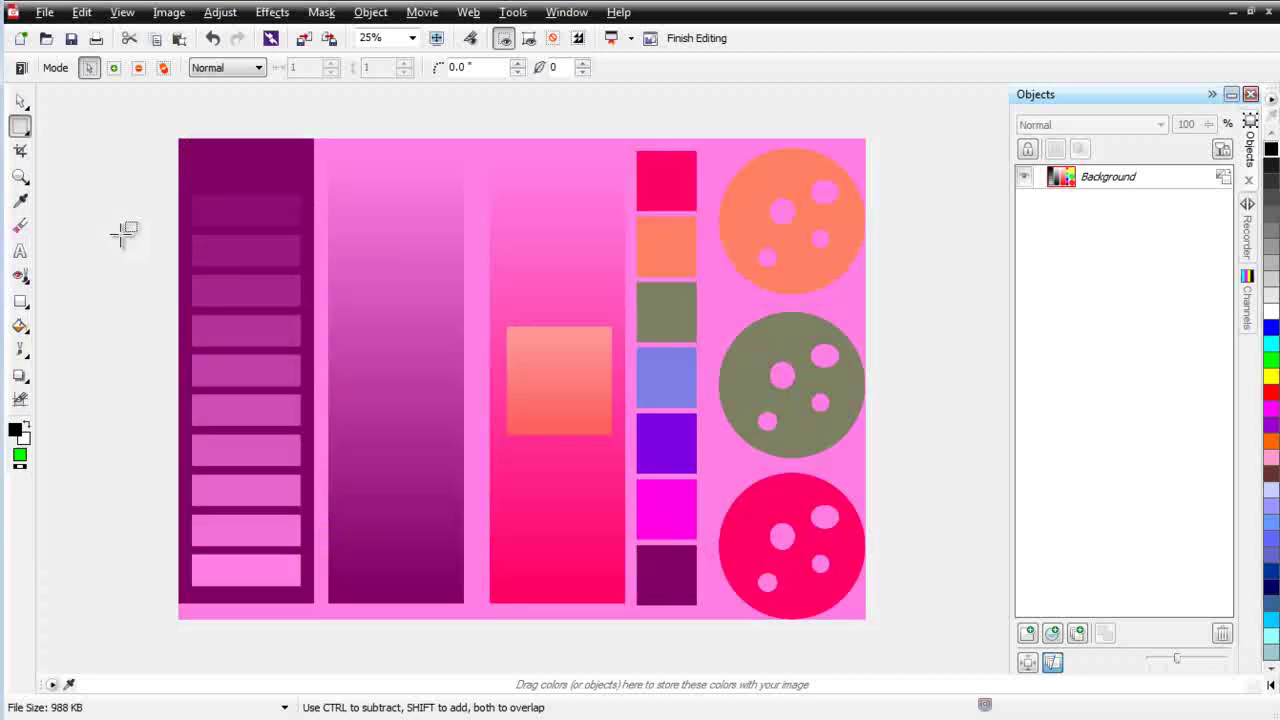
left_click(22, 347)
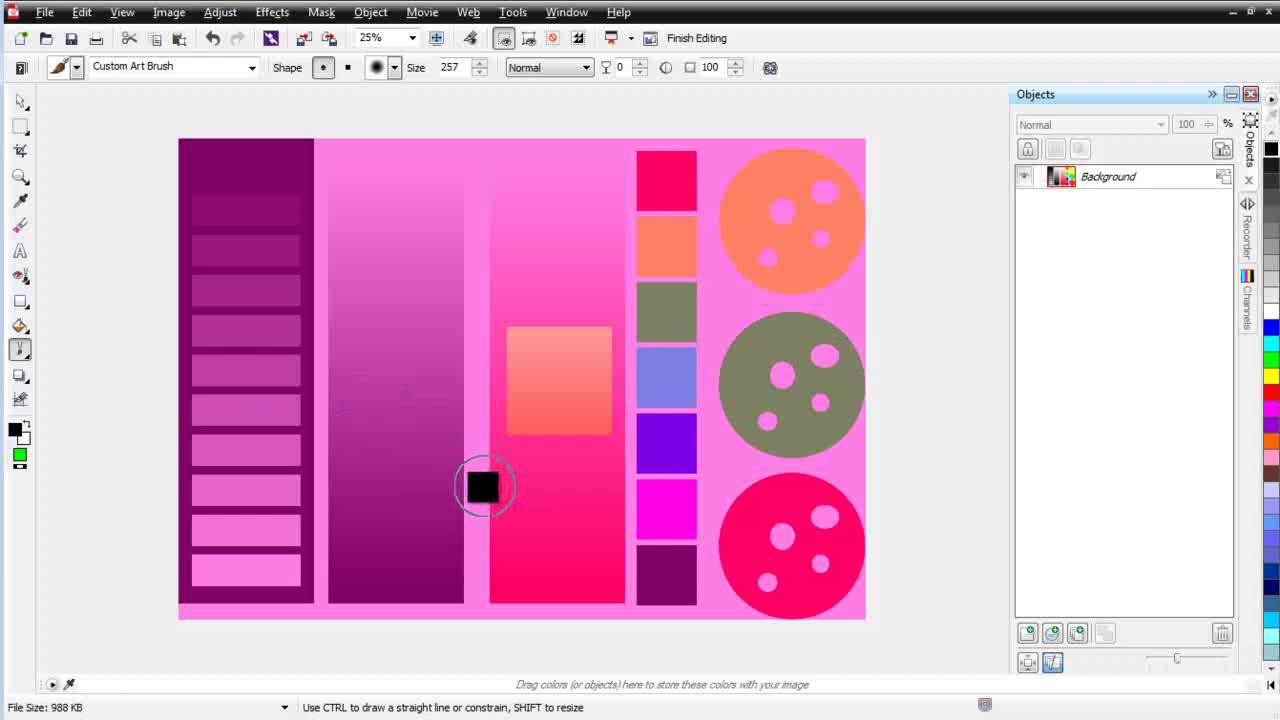
mouse_move(480, 486)
left_mouse_down()
mouse_move(443, 492)
mouse_move(527, 431)
mouse_move(620, 327)
mouse_move(636, 256)
left_mouse_up()
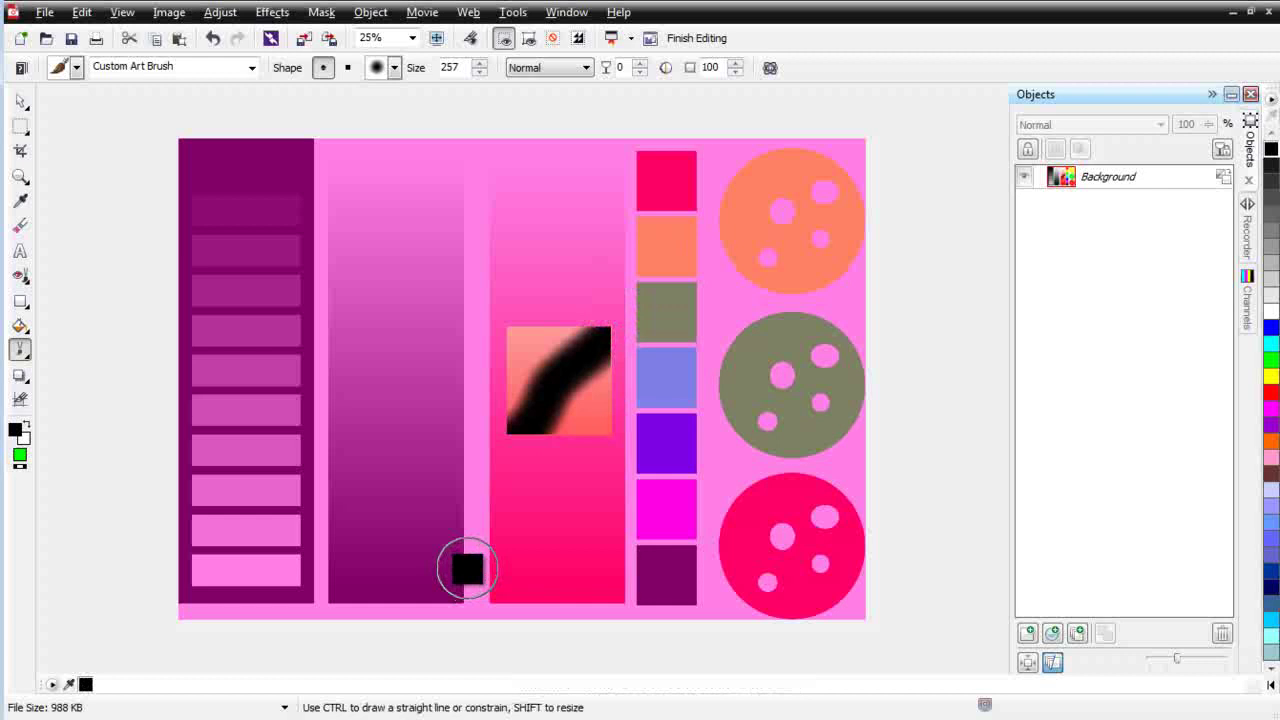
key("Escape")
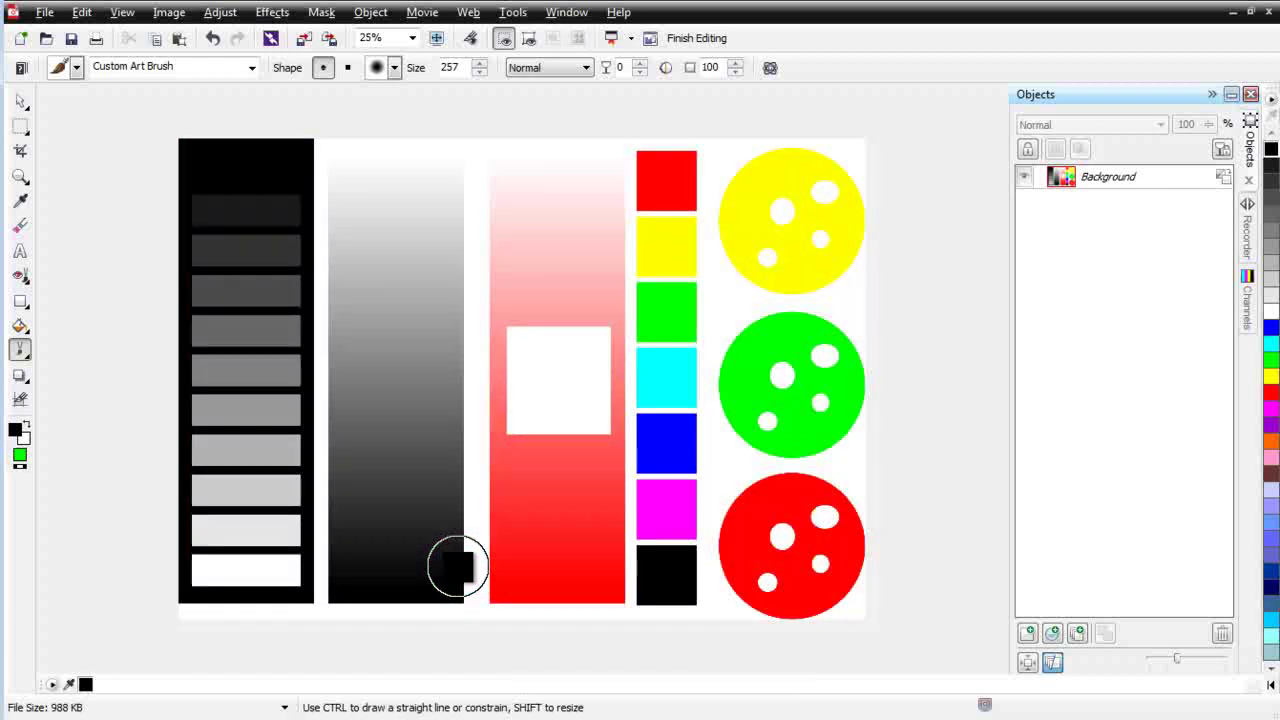
left_click(402, 537)
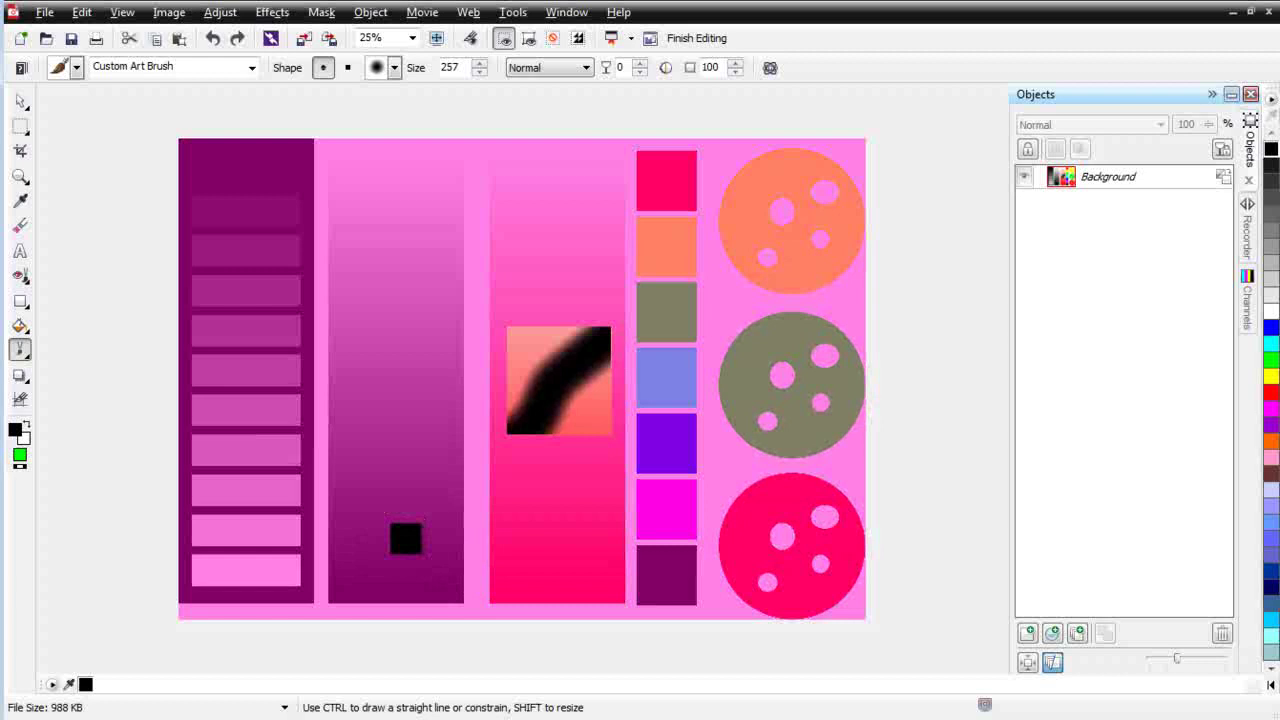
key("ctrl+z")
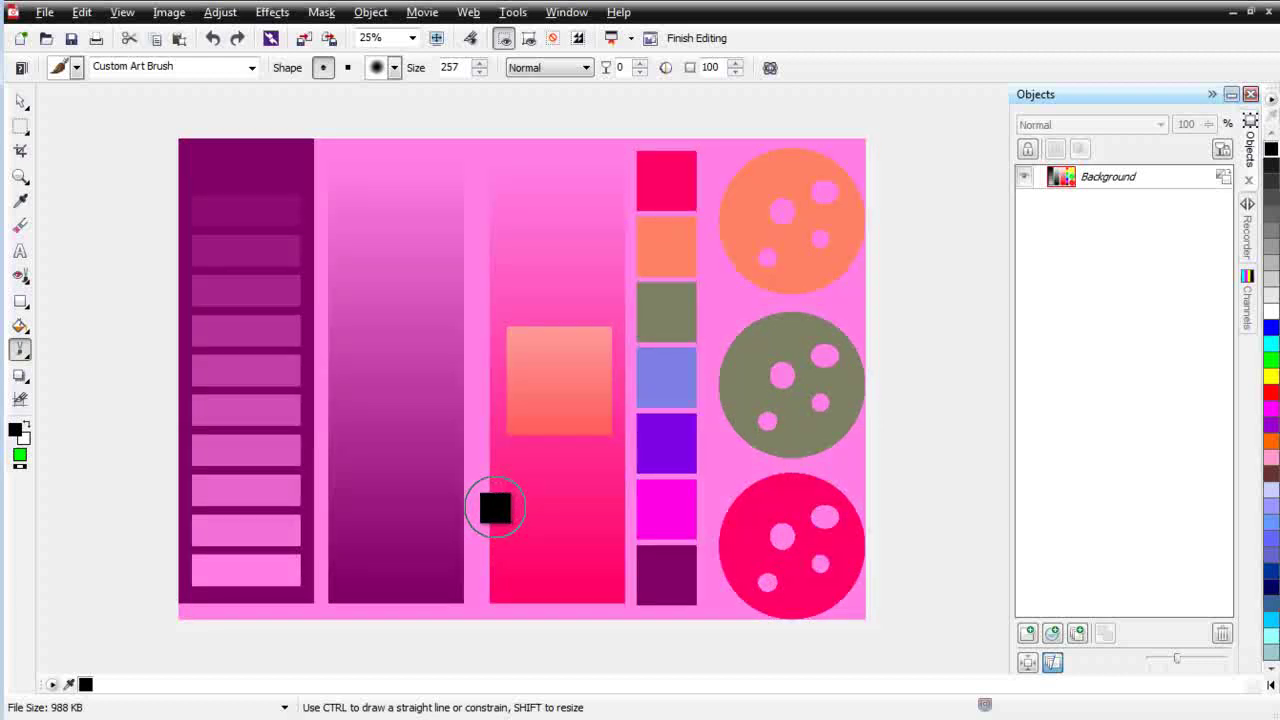
left_click(215, 13)
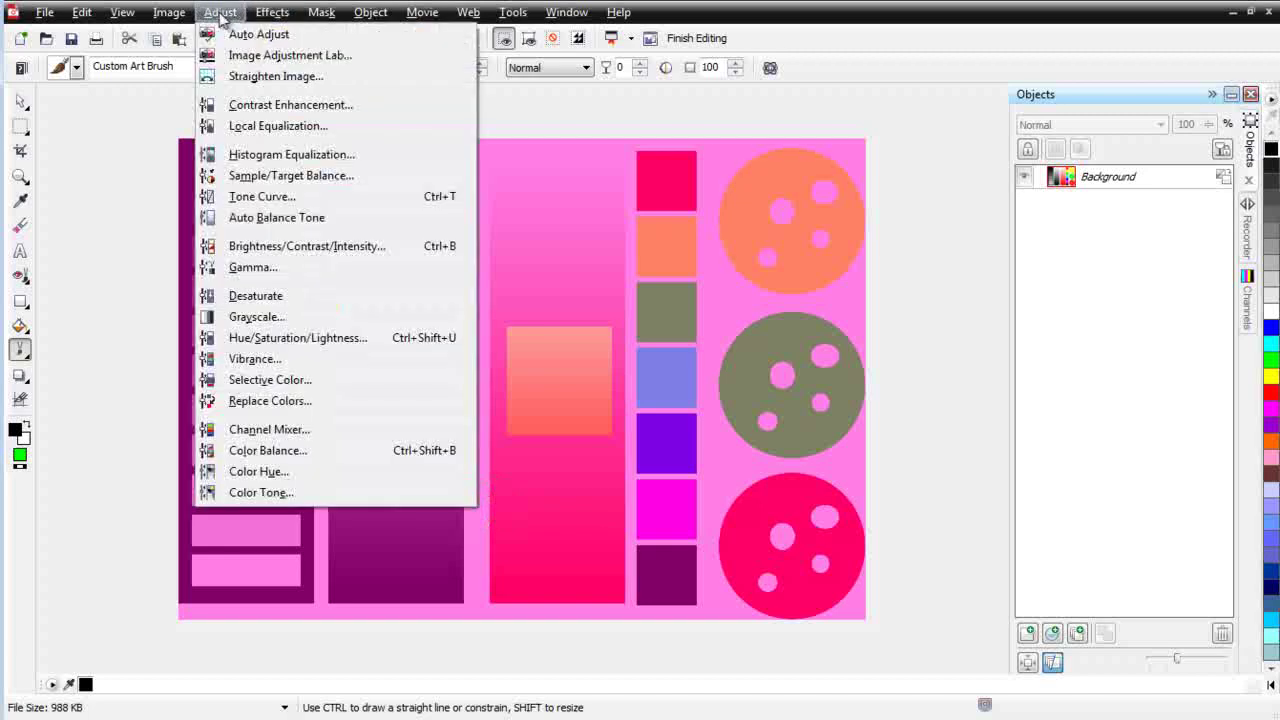
left_click(262, 197)
left_click_drag(523, 143, 897, 168)
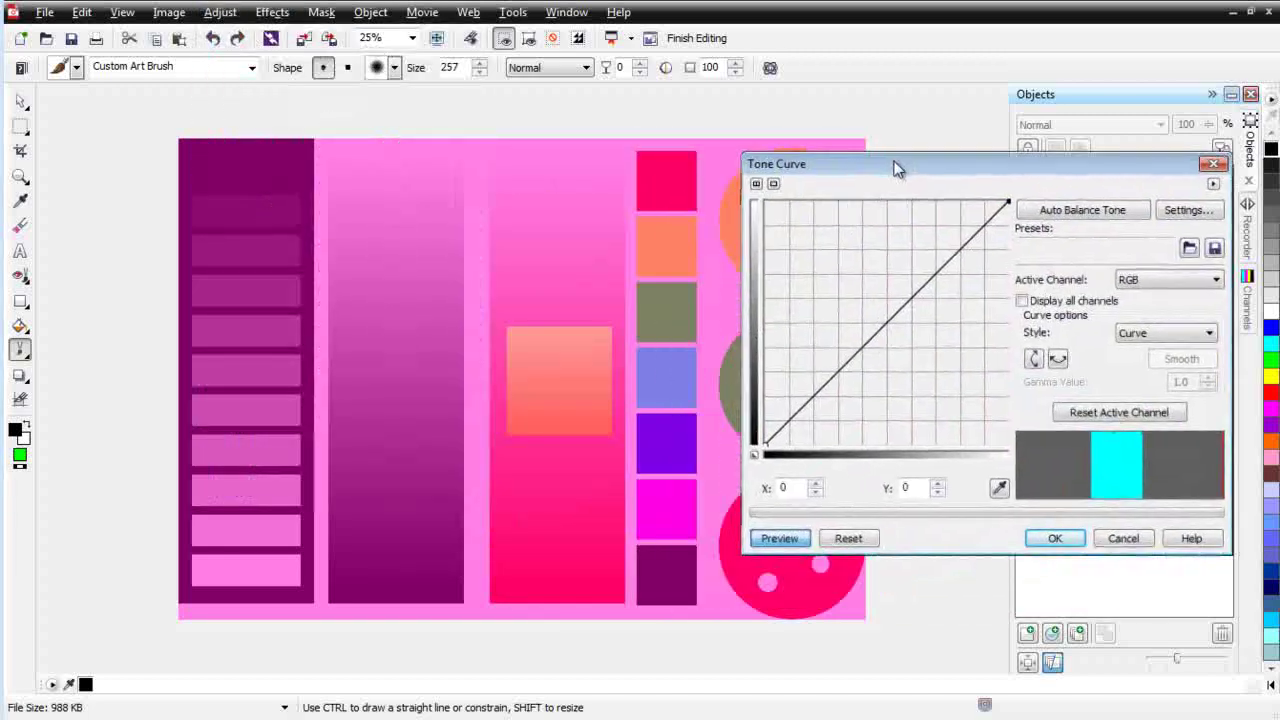
left_click_drag(880, 328, 935, 362)
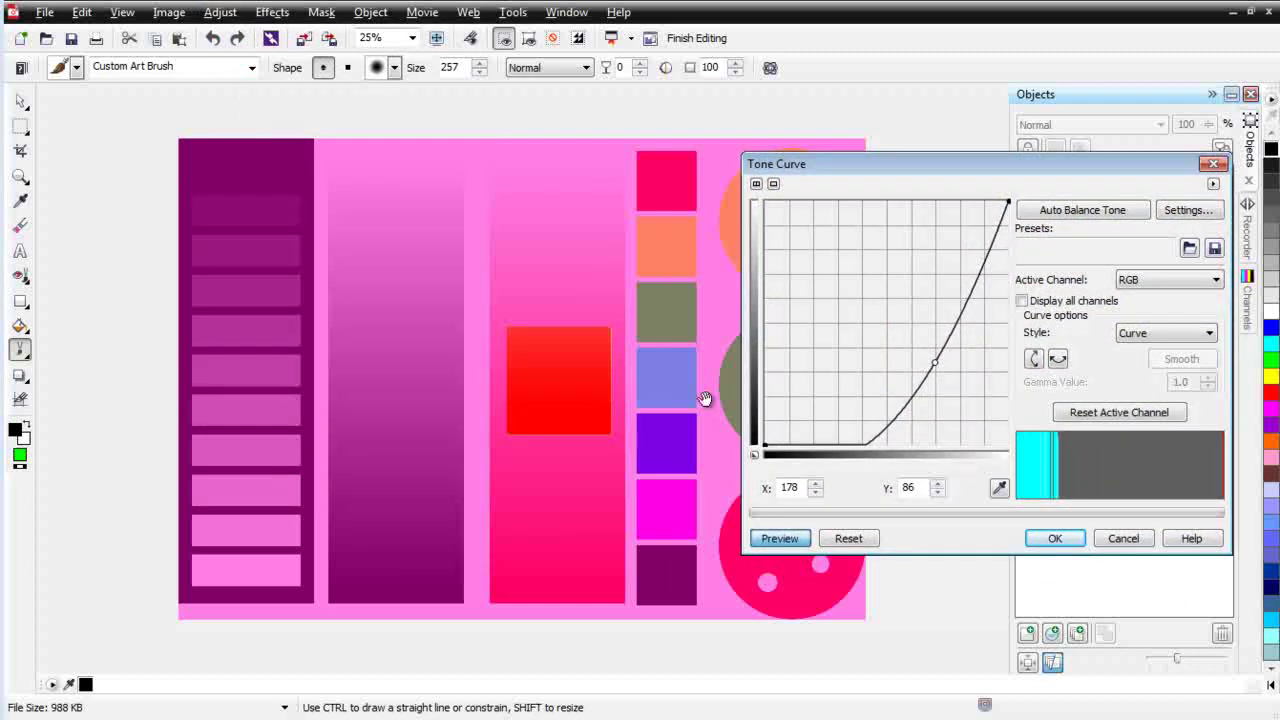
left_click_drag(935, 362, 1006, 385)
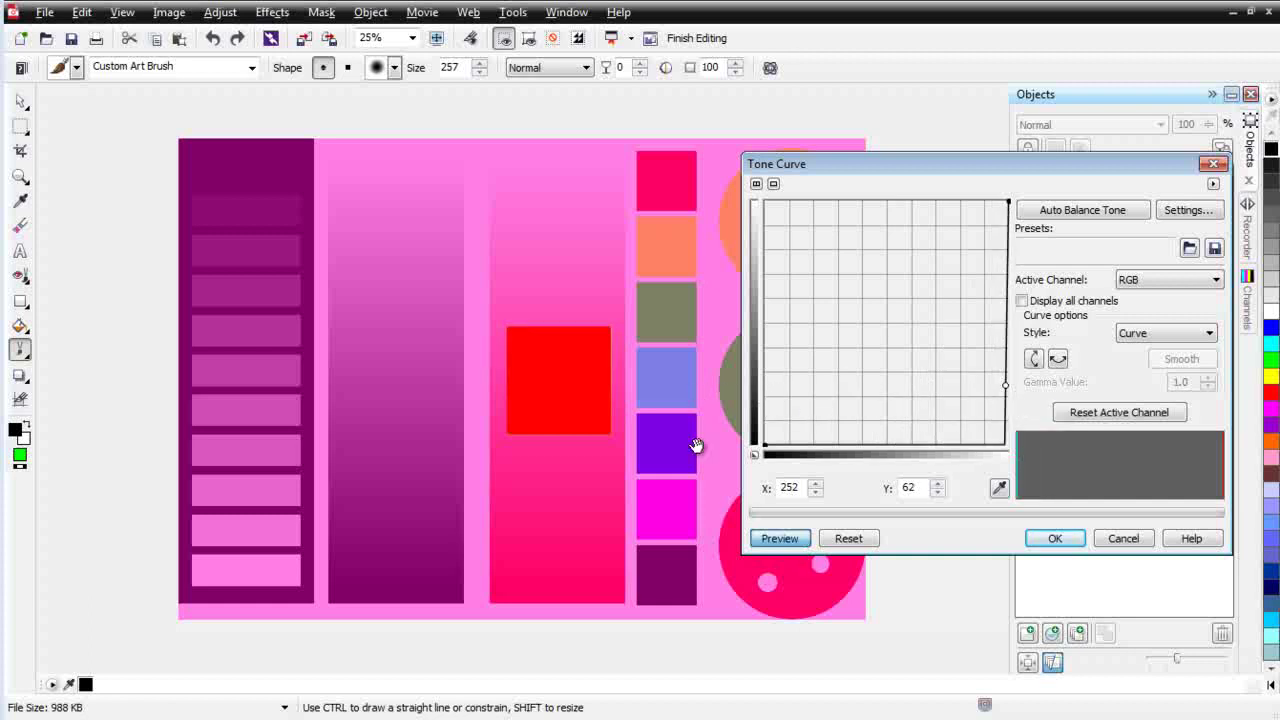
left_click(1128, 544)
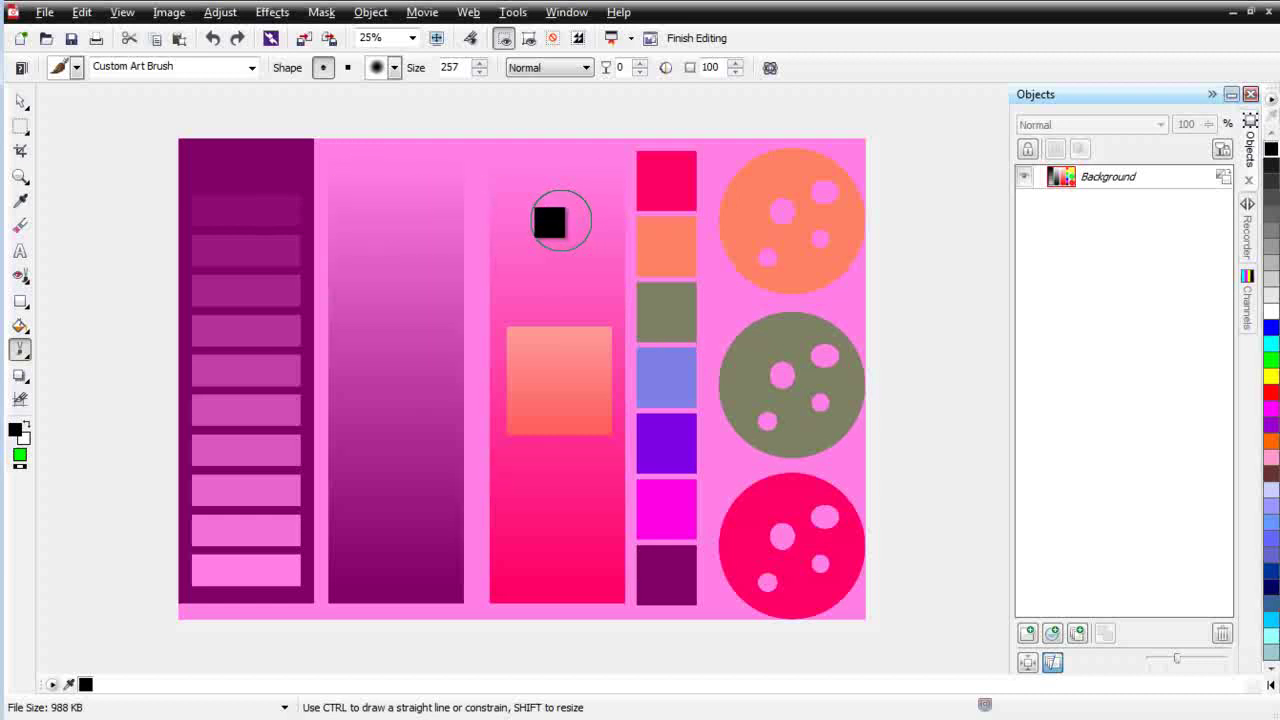
Remove the current mask and open Color Mask with the previously sampled colours cleared
left_click(323, 12)
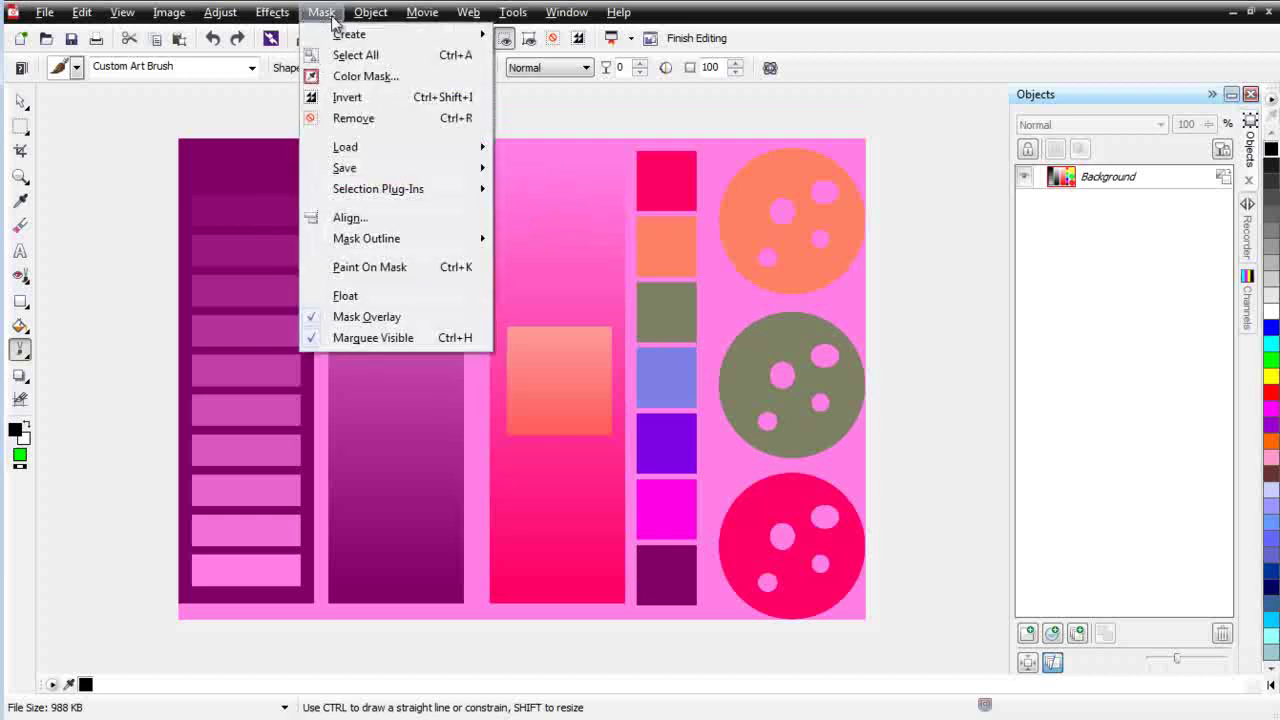
left_click(352, 120)
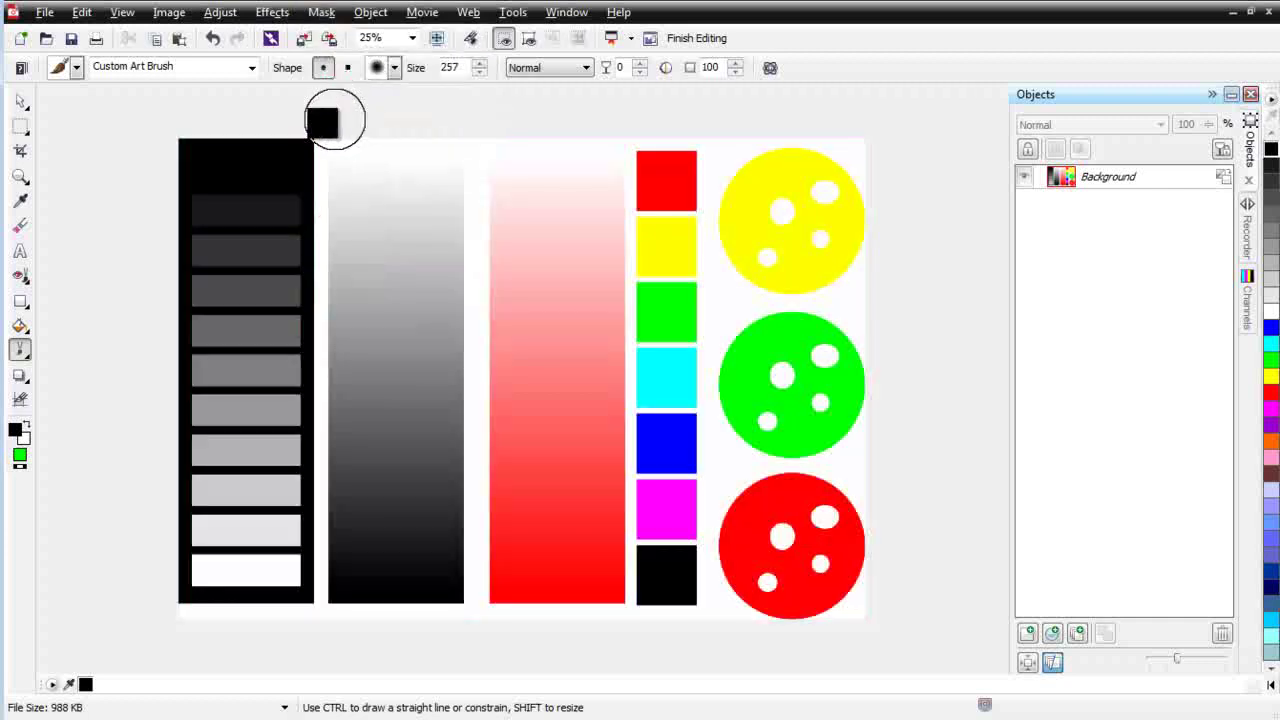
left_click(322, 13)
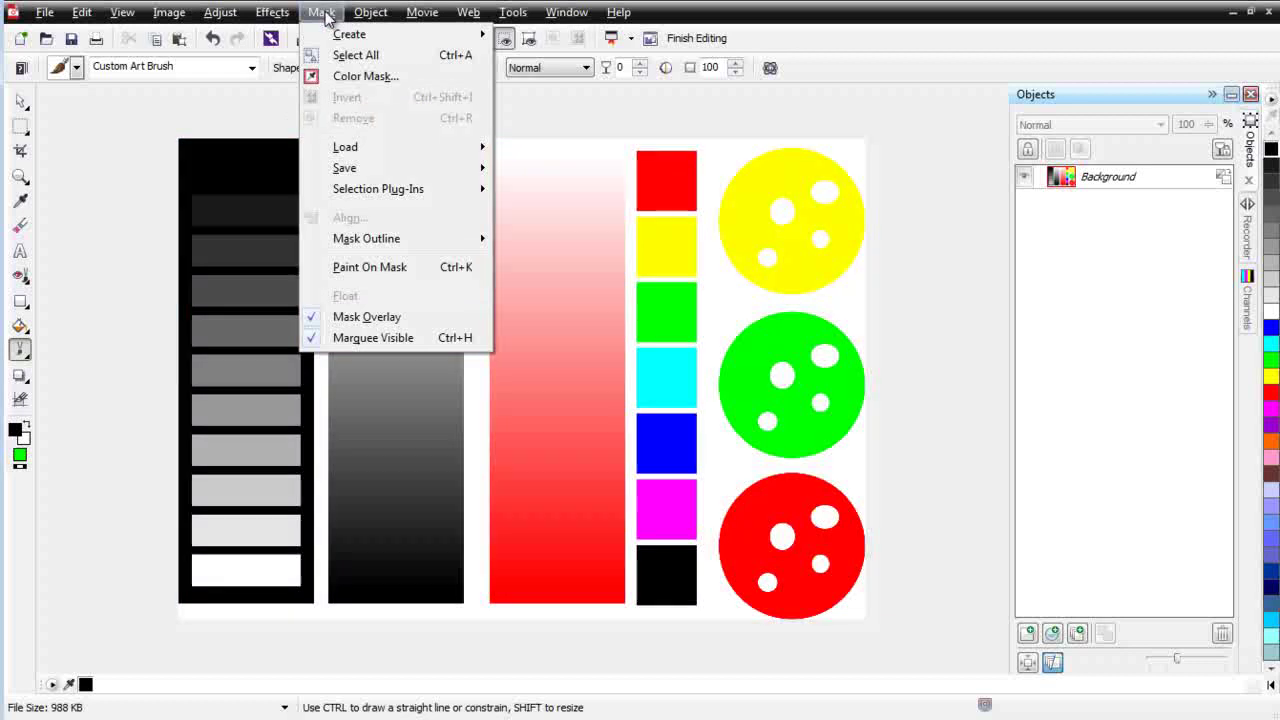
left_click(345, 84)
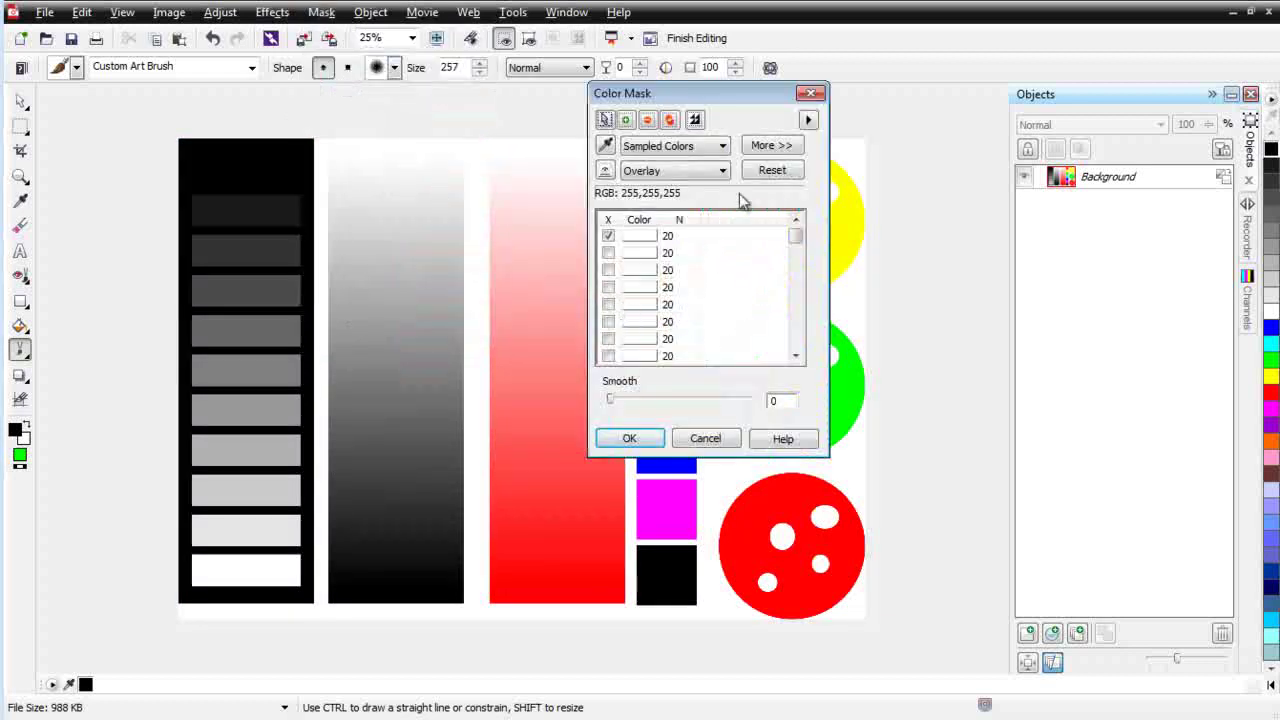
left_click(770, 170)
left_click_drag(713, 93, 371, 137)
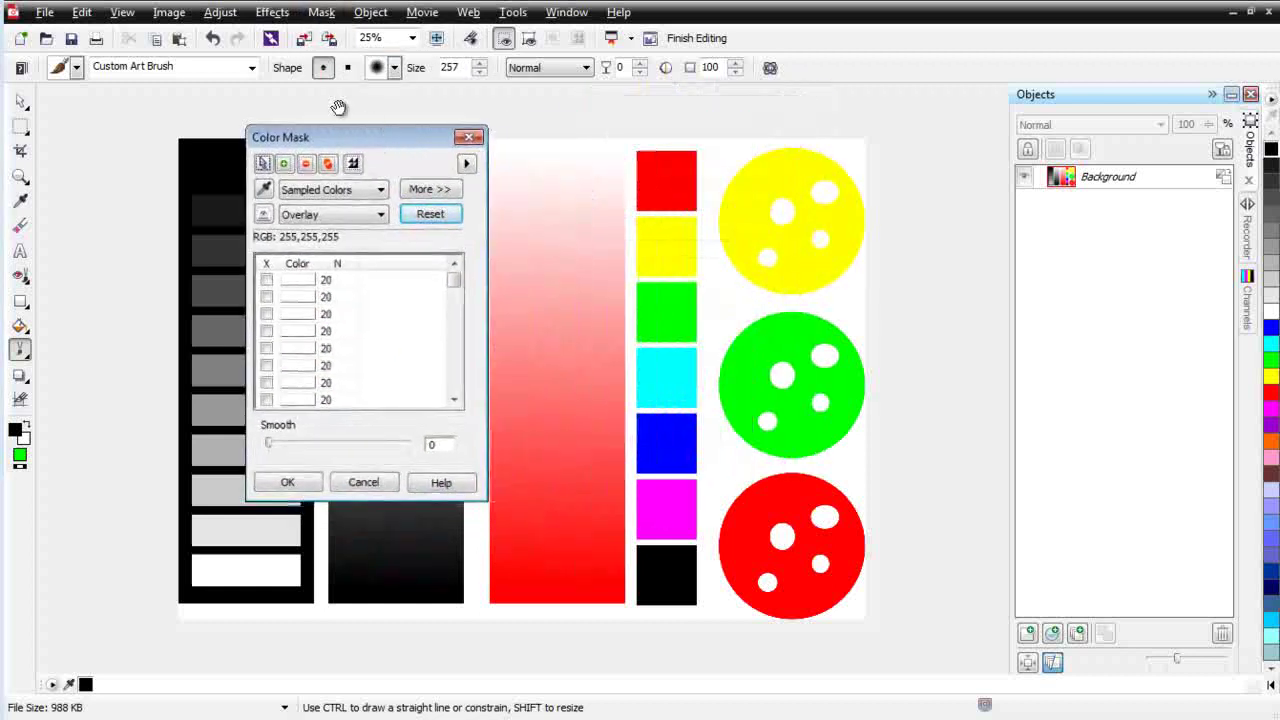
Sample yellow and red with the eyedropper and preview the colour mask as an overlay
left_click(264, 190)
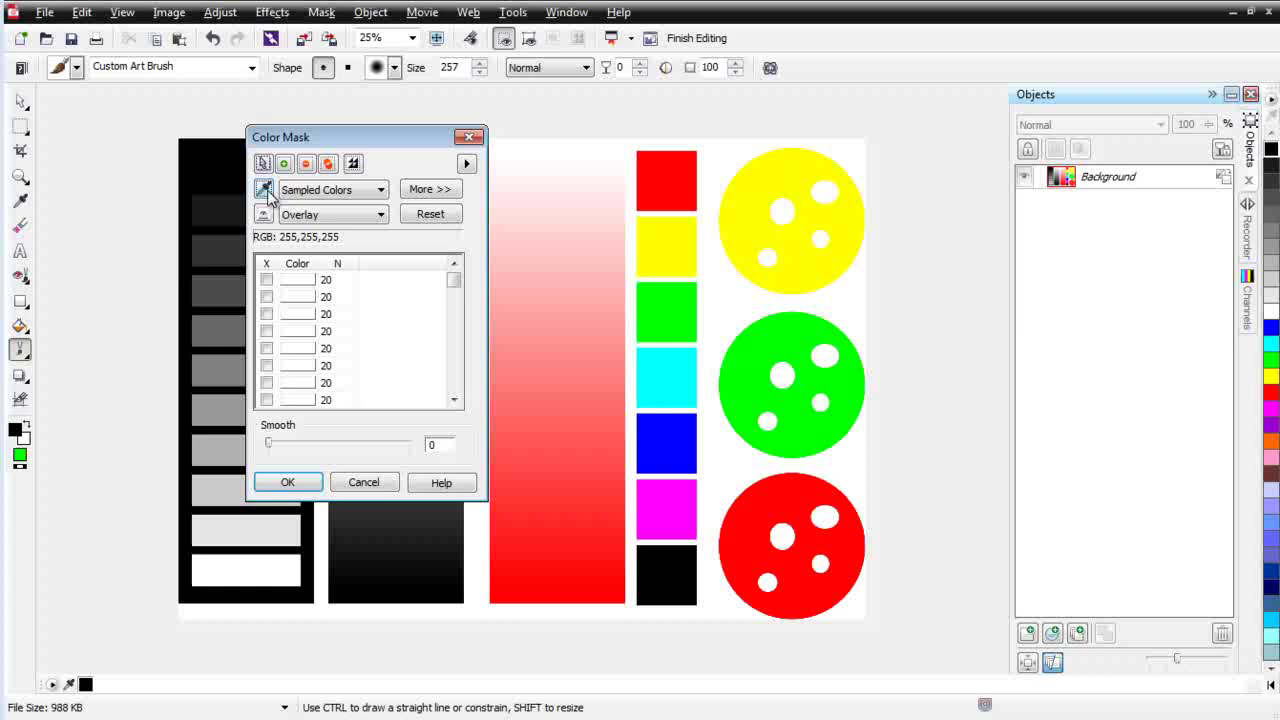
left_click(810, 250)
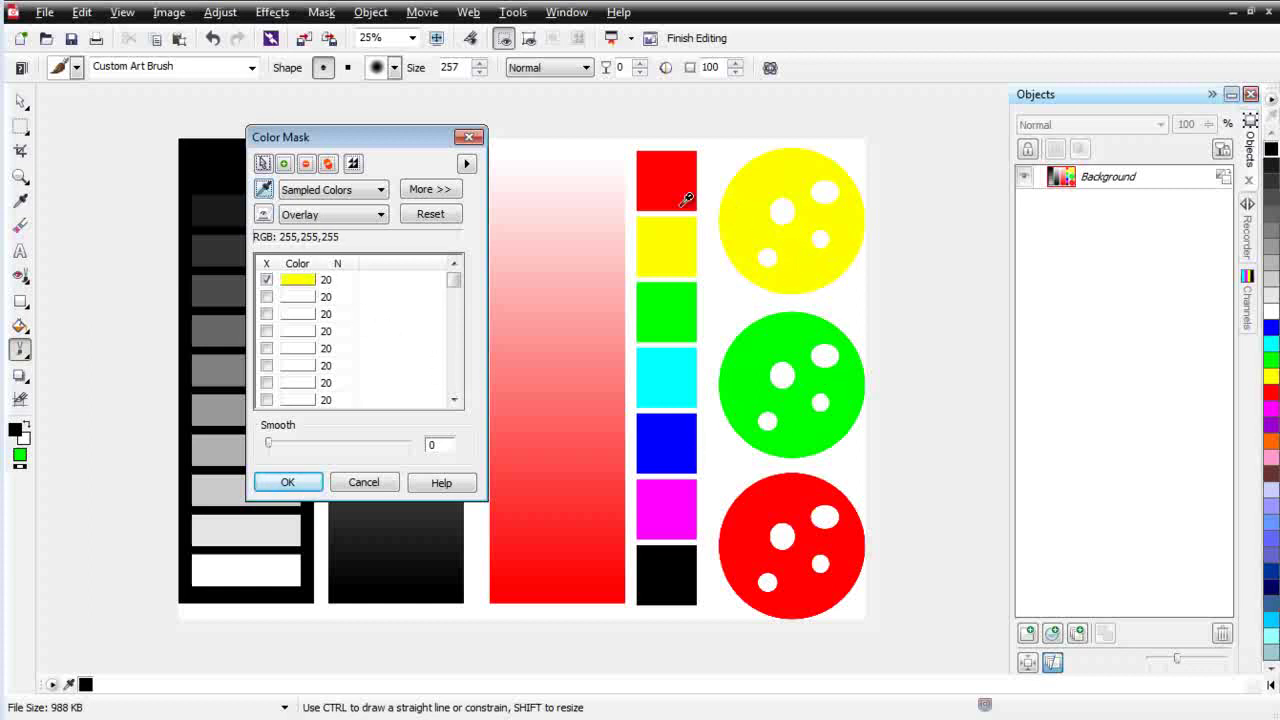
left_click(263, 215)
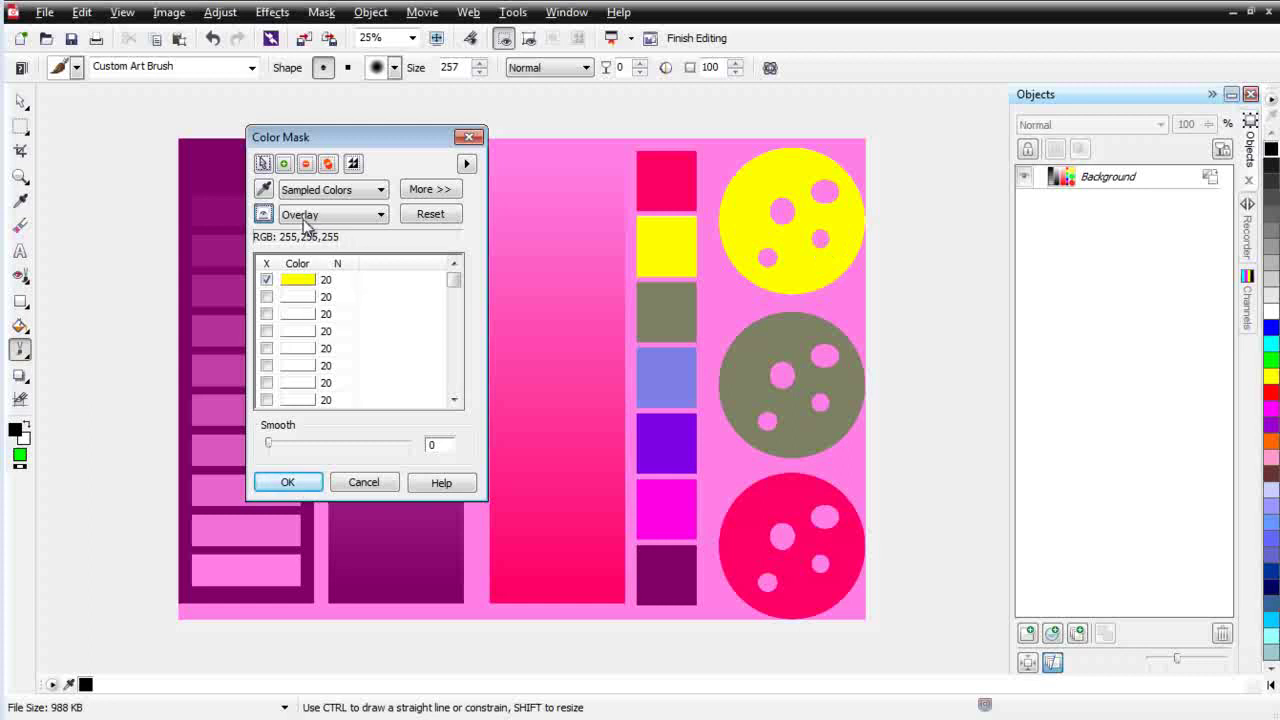
left_click(264, 214)
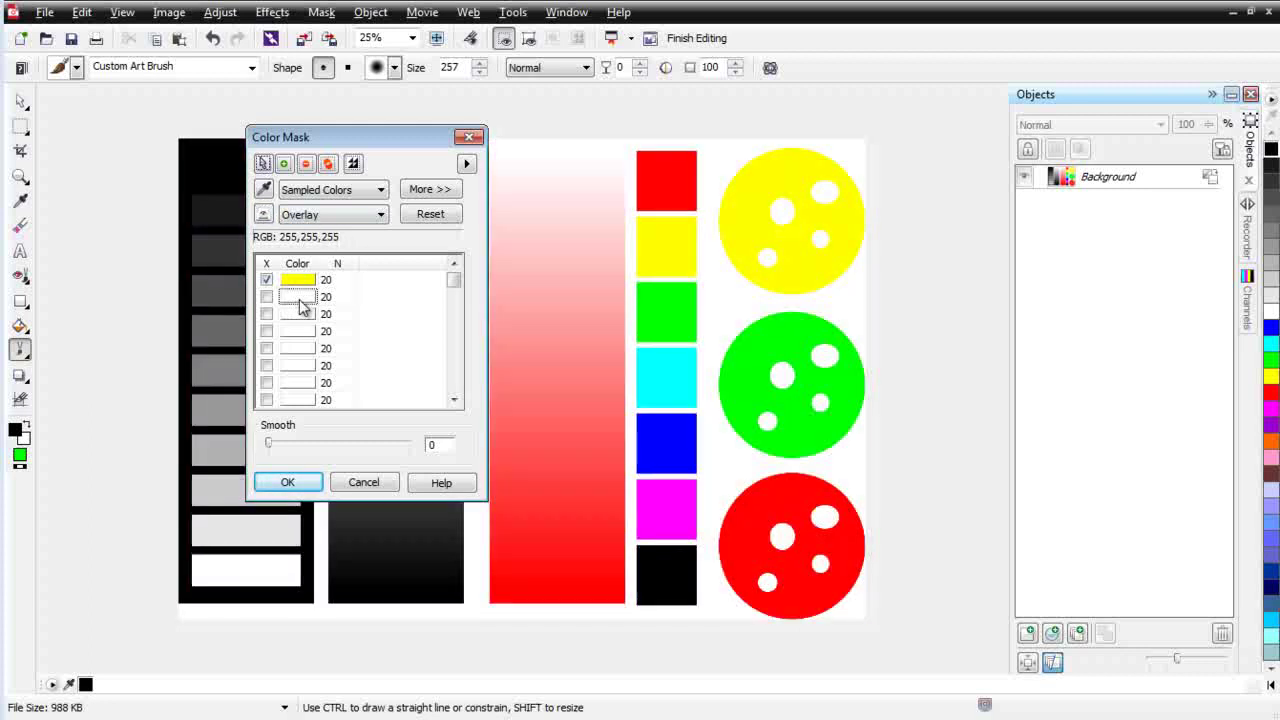
left_click(262, 190)
left_click(670, 186)
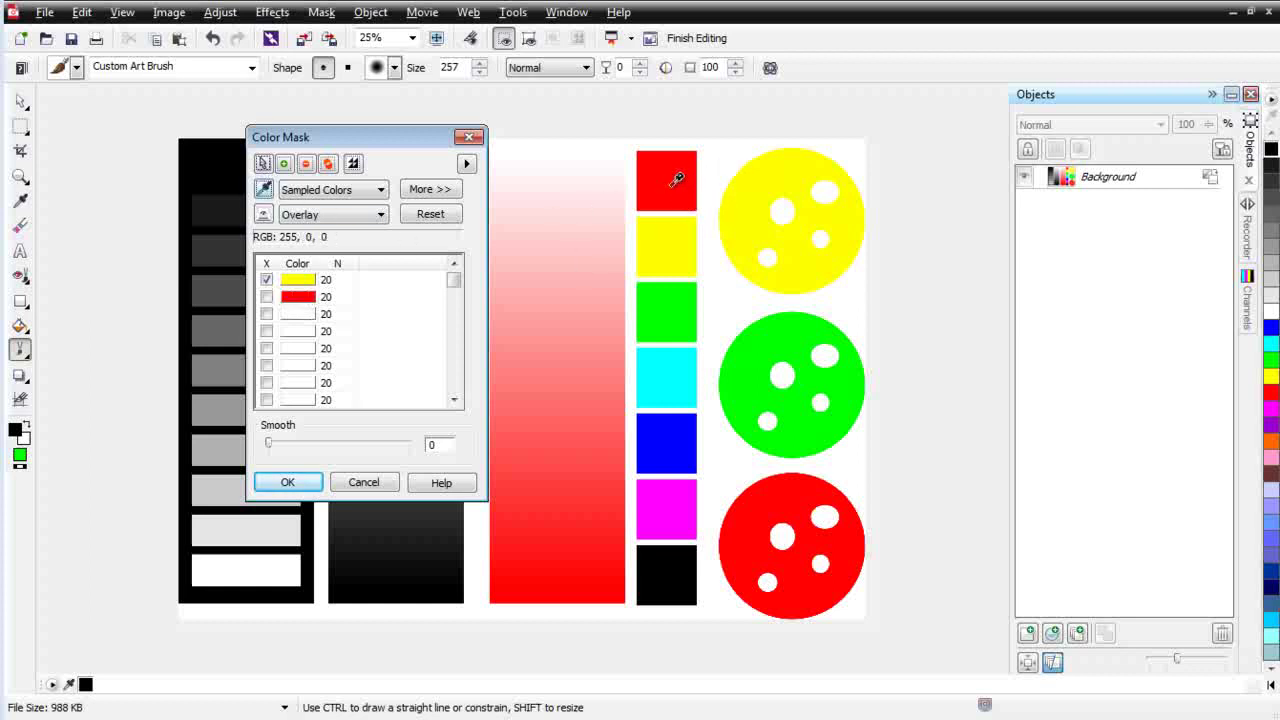
left_click(264, 214)
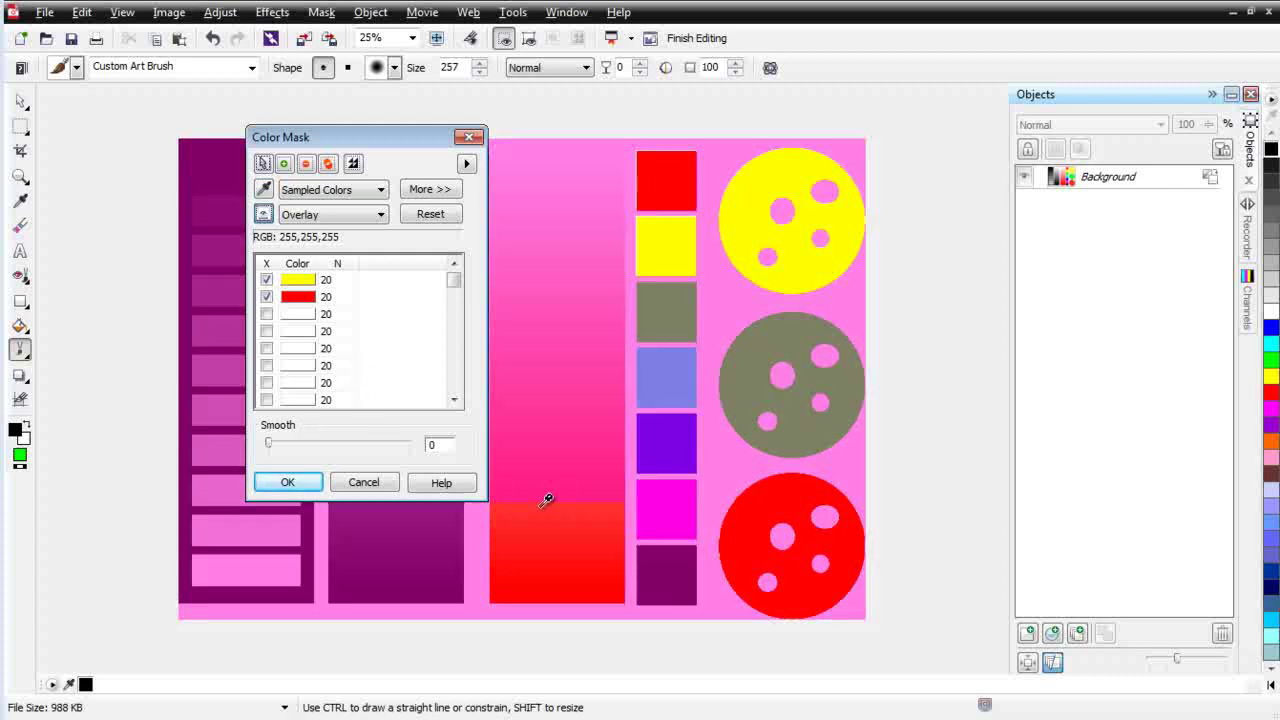
Set the red colour's N to 41 and Smooth to 60, re-preview, then cancel the Color Mask
left_click(345, 284)
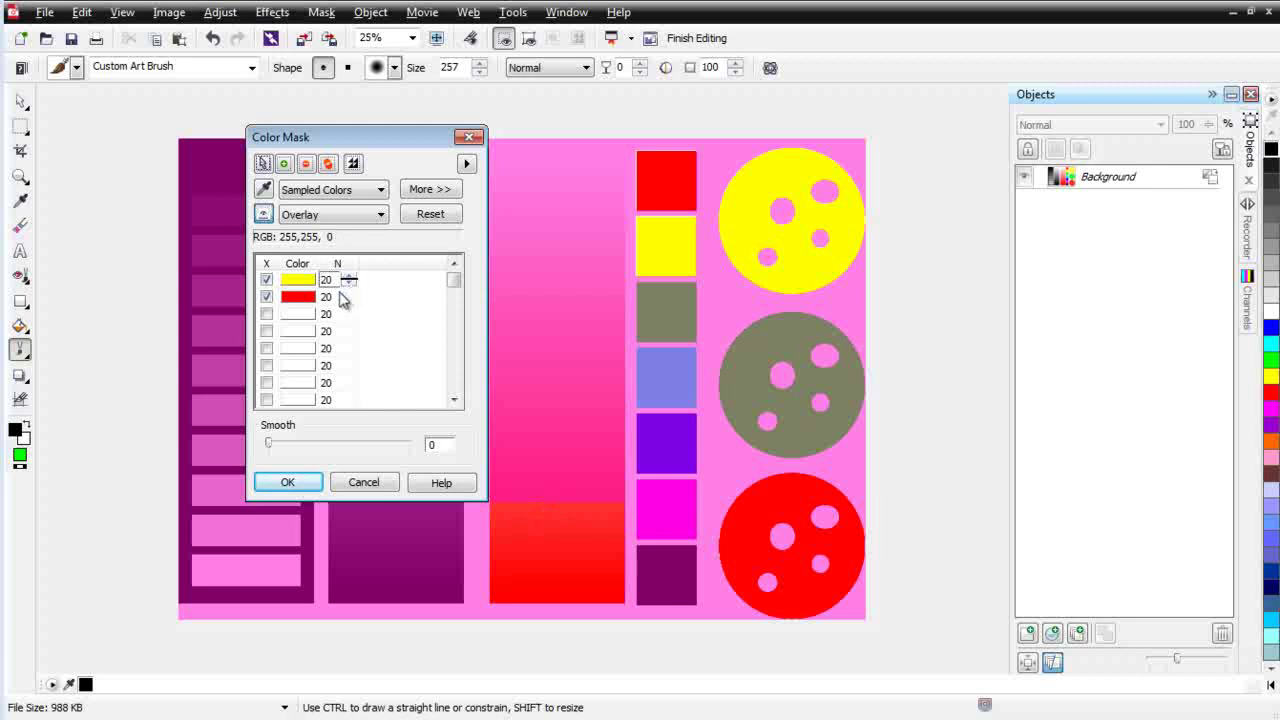
left_click(342, 295)
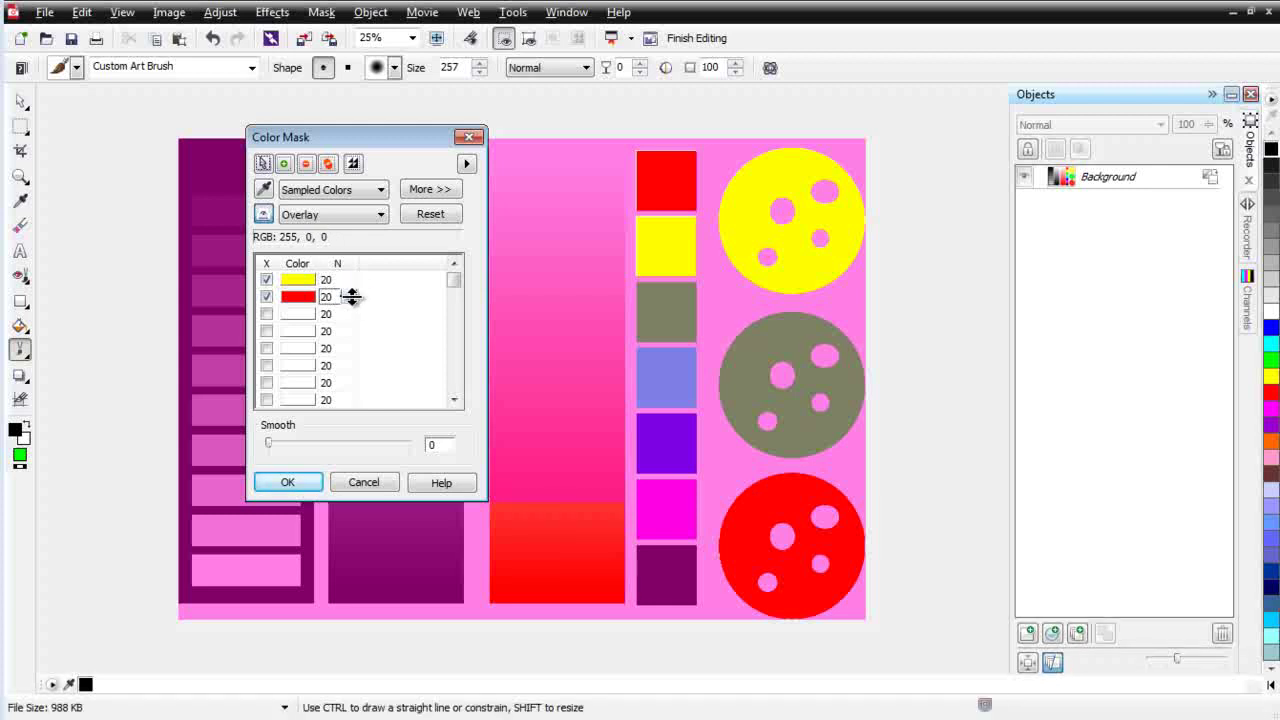
left_click(352, 292)
left_click_drag(352, 292, 354, 264)
left_click_drag(268, 449, 352, 449)
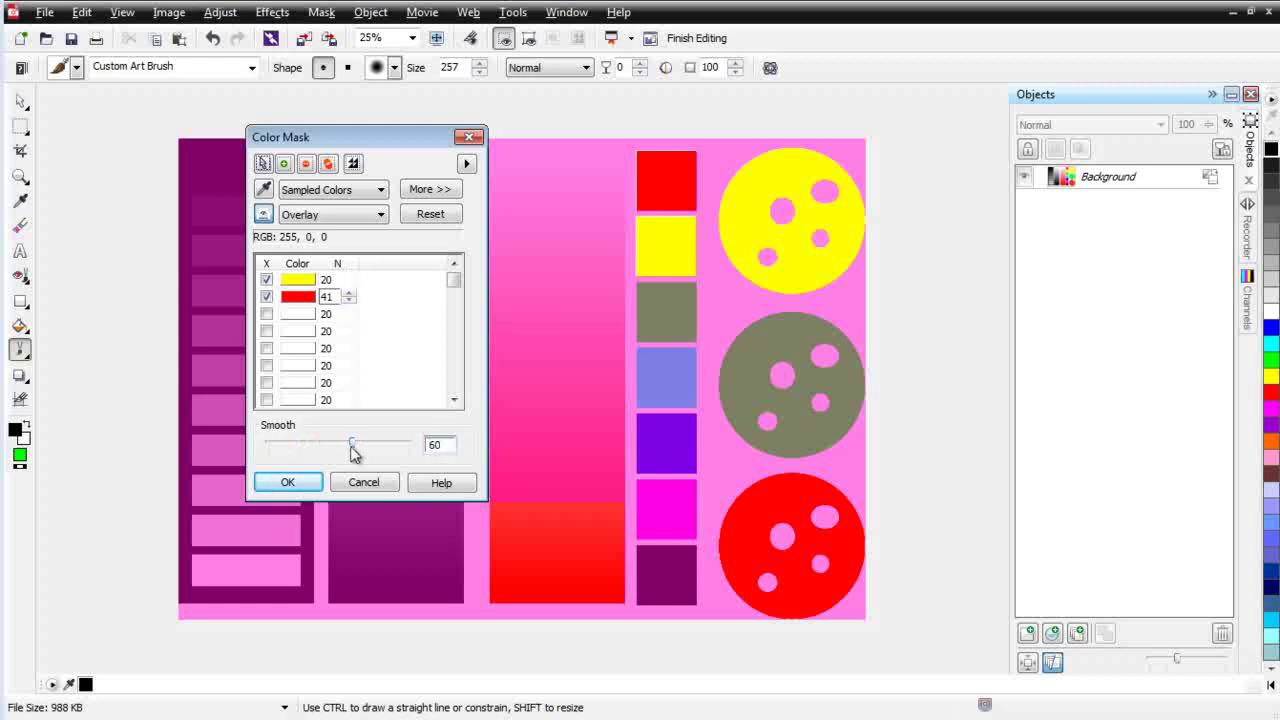
left_click(264, 215)
left_click(364, 483)
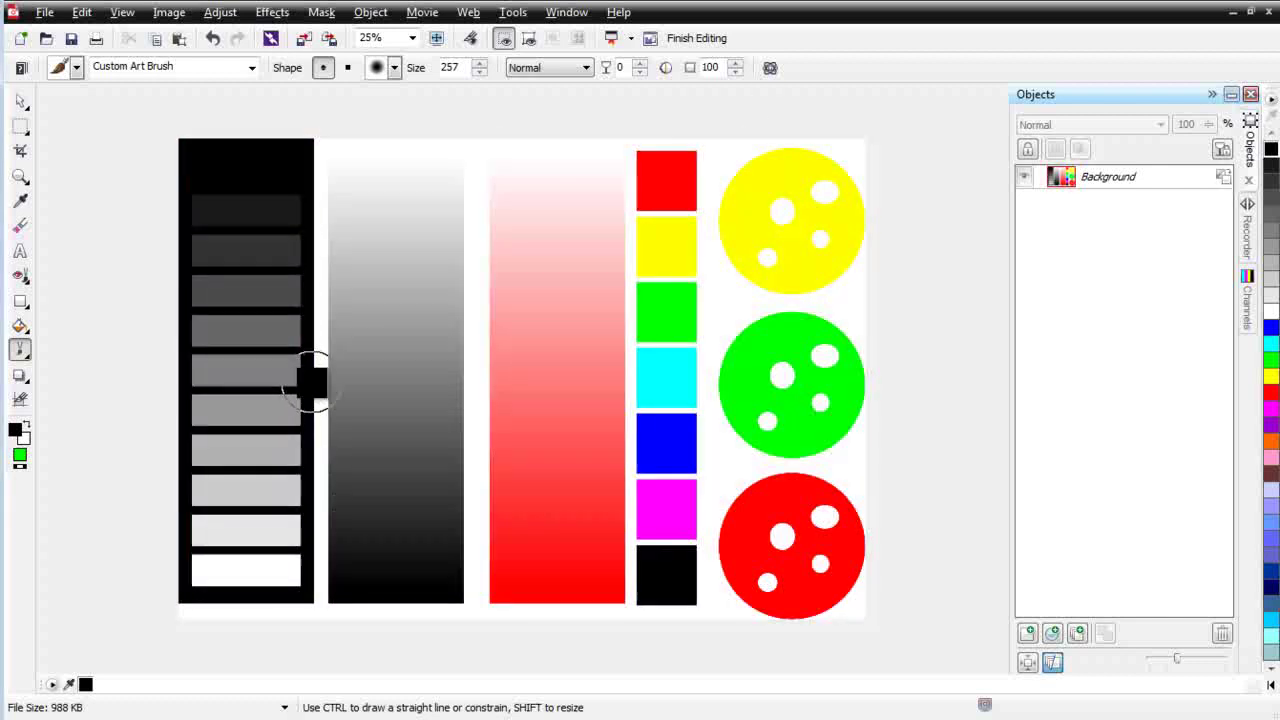
Show the mask tool flyout: Rectangle, Ellipse, Freehand, Lasso, Magnetic, Magic Wand and Brush Mask
left_click(22, 129)
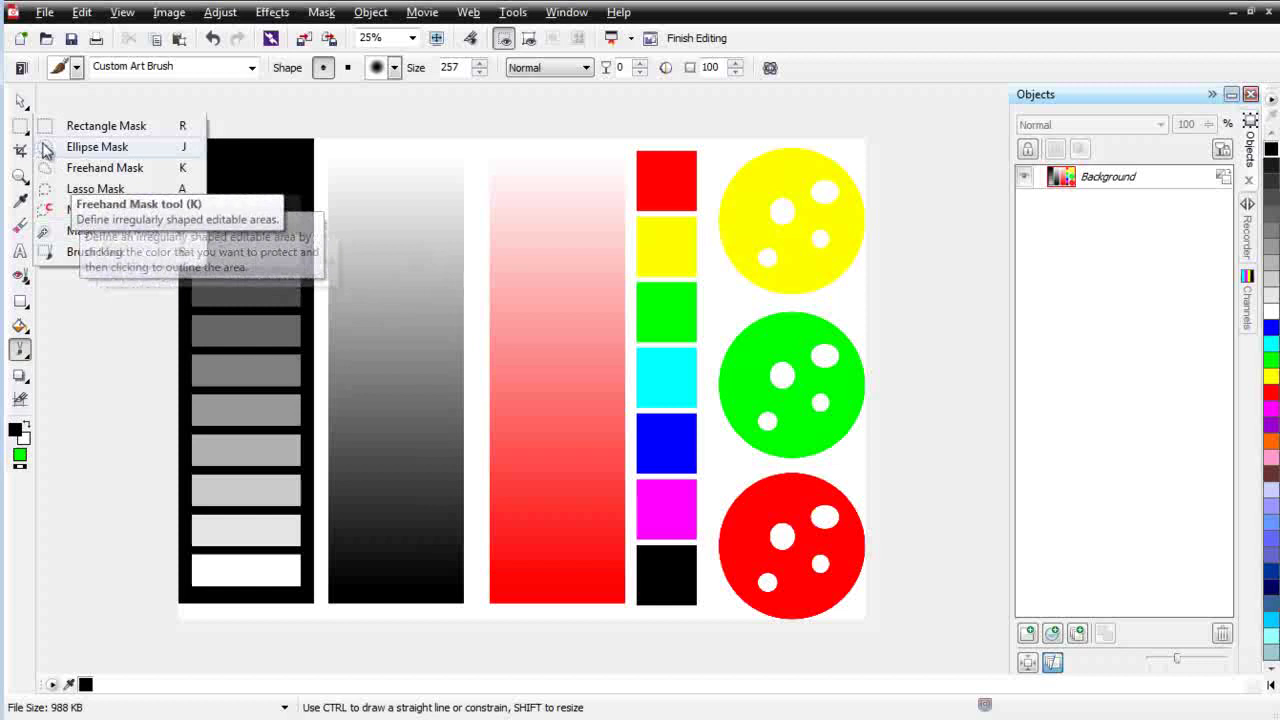
mouse_move(28, 114)
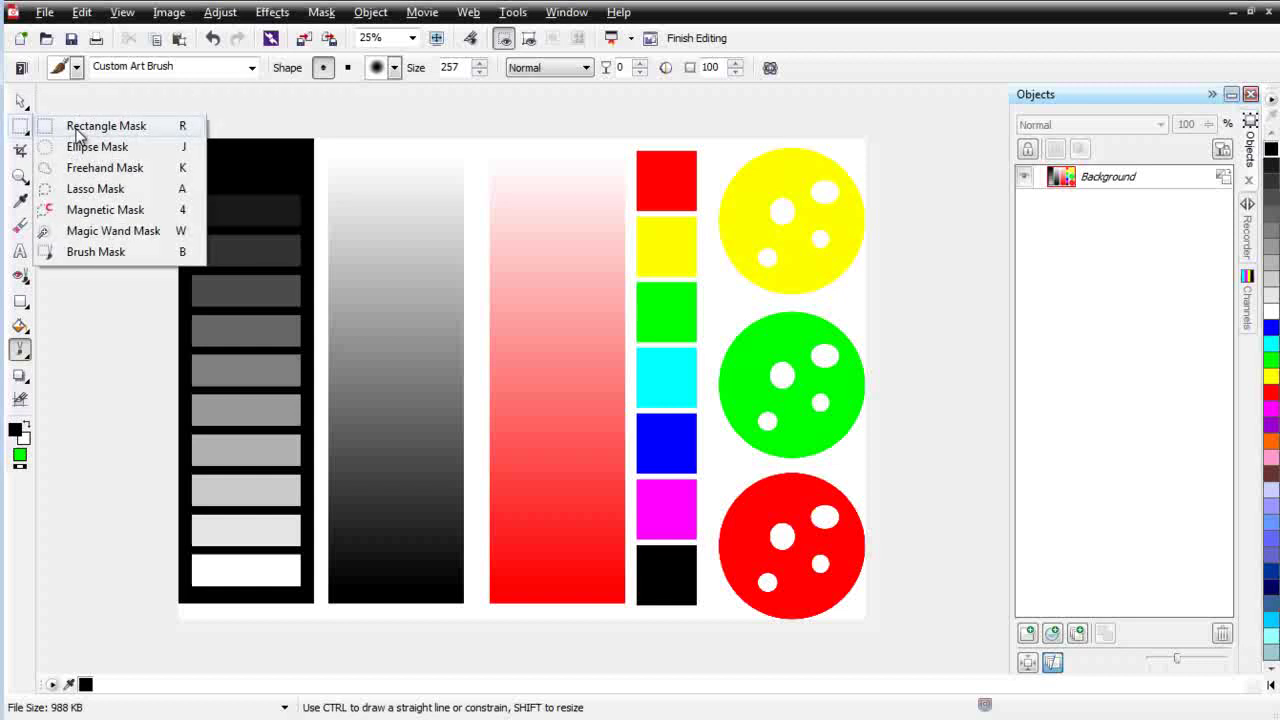
Mask a rectangle across the grey and red gradient columns and enlarge it with Mask Transform
left_click(77, 135)
left_click_drag(367, 264, 579, 408)
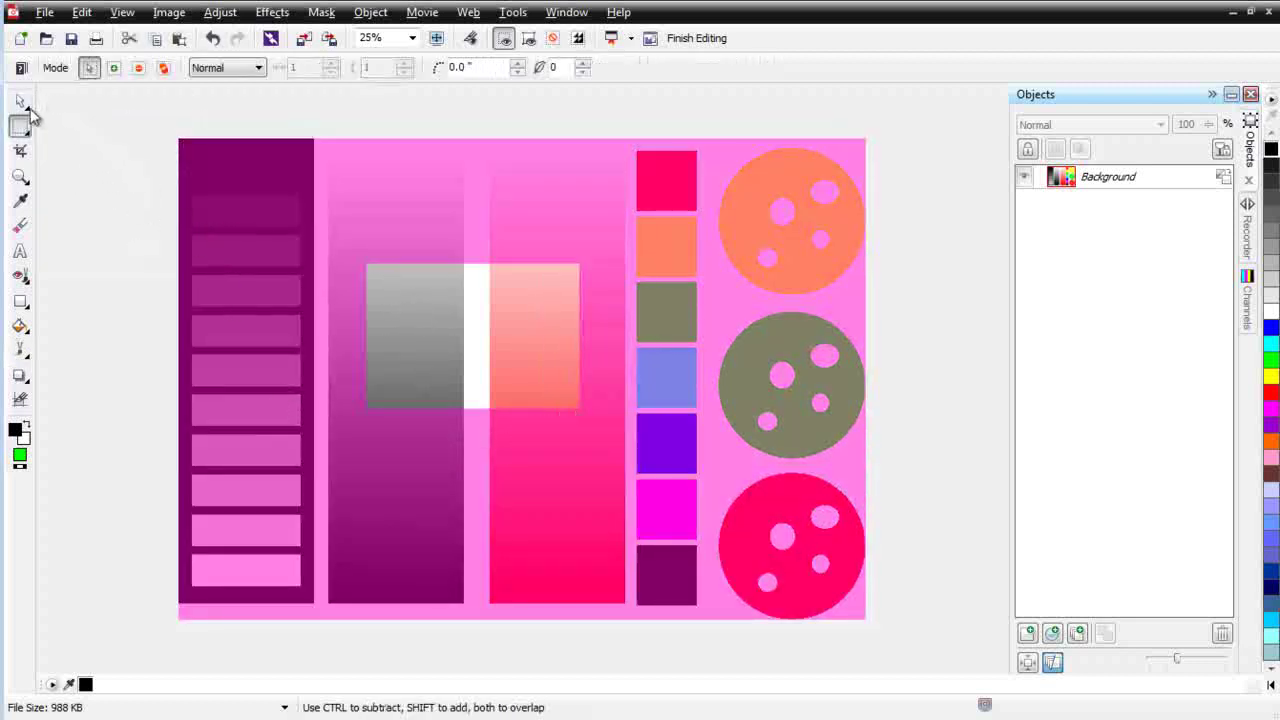
mouse_move(20, 101)
left_click(60, 122)
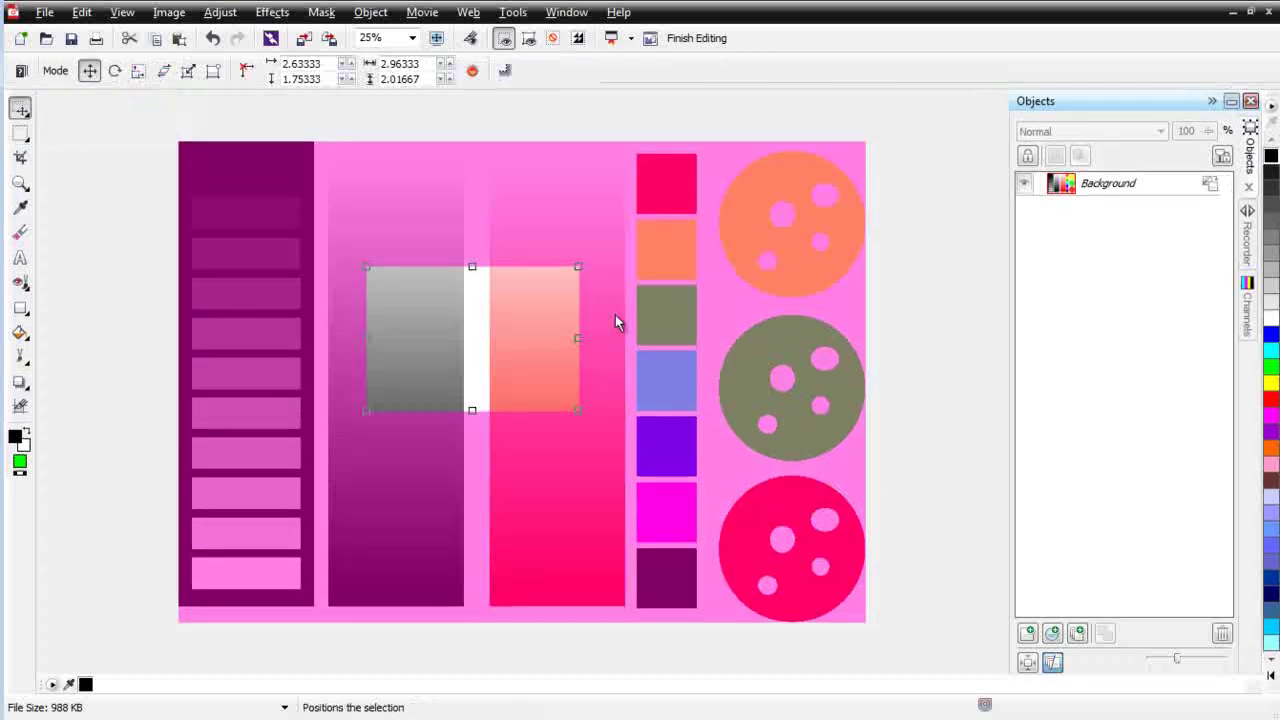
mouse_move(580, 266)
left_mouse_down()
mouse_move(654, 189)
mouse_move(537, 288)
mouse_move(623, 223)
mouse_move(593, 257)
left_mouse_up()
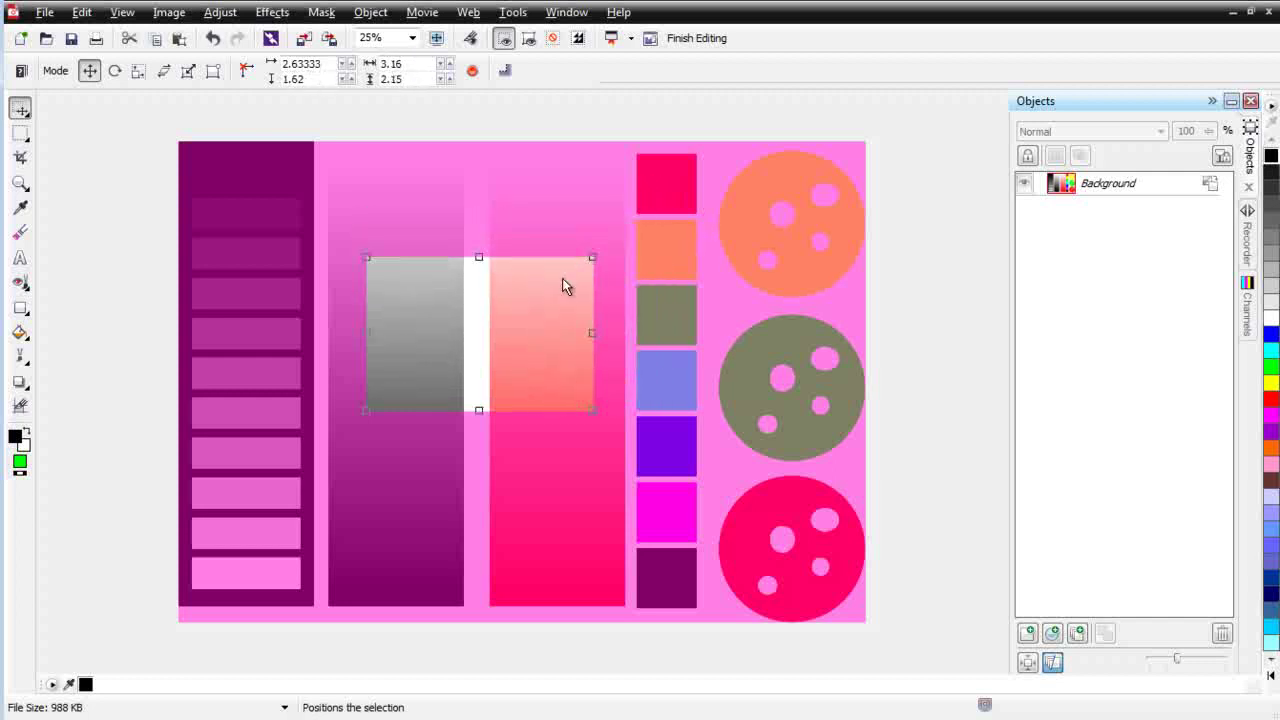
Rotate the mask into a diamond, then skew it into a slanted quadrilateral
left_click(115, 70)
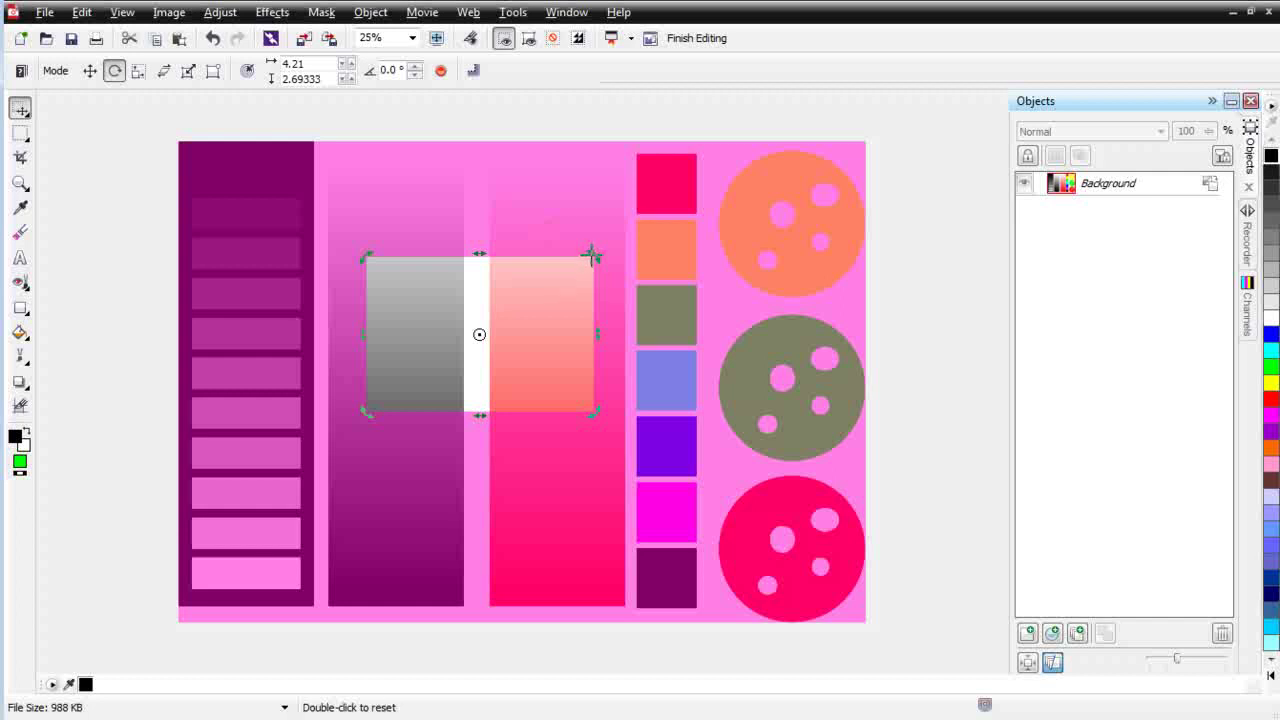
left_click_drag(591, 255, 514, 378)
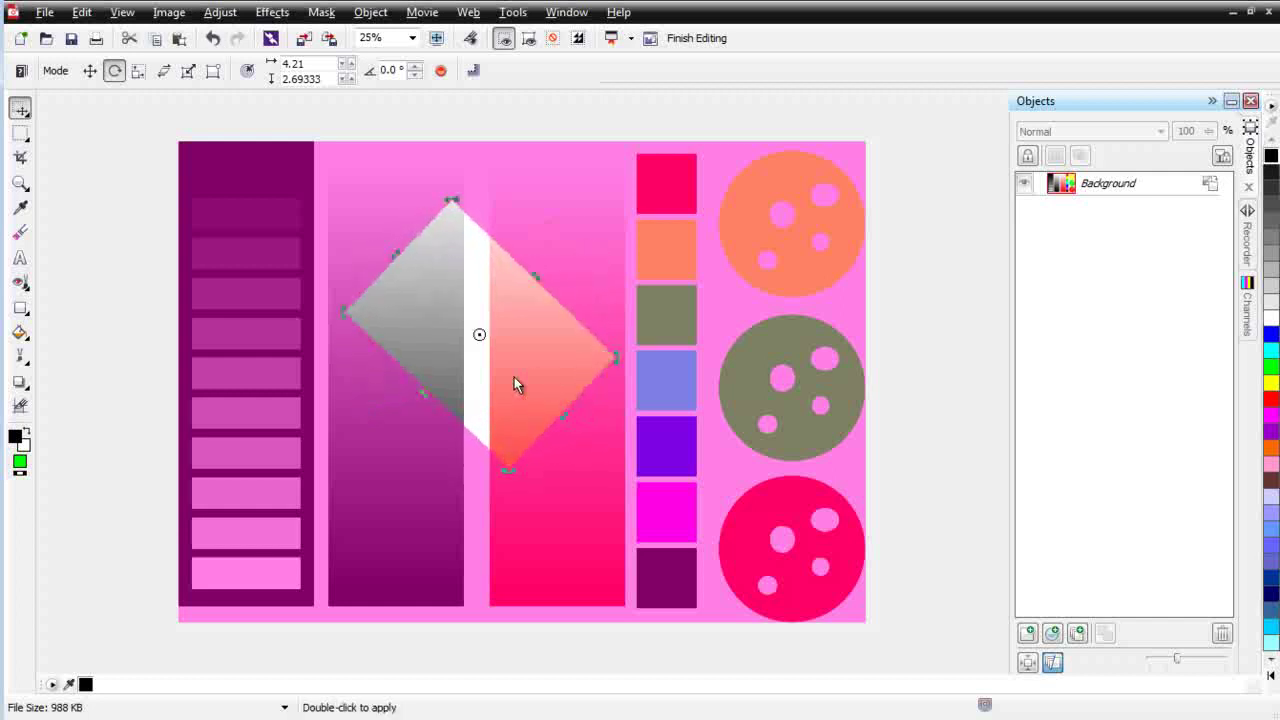
left_click(139, 70)
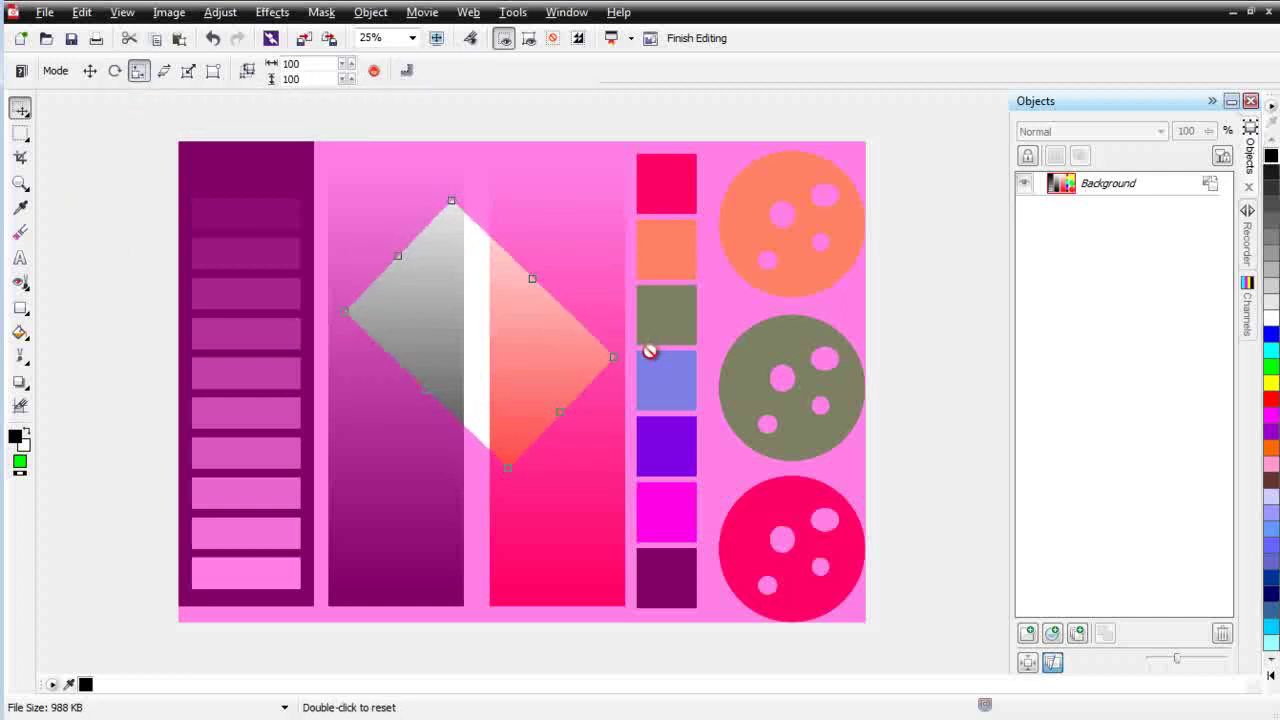
left_click(164, 70)
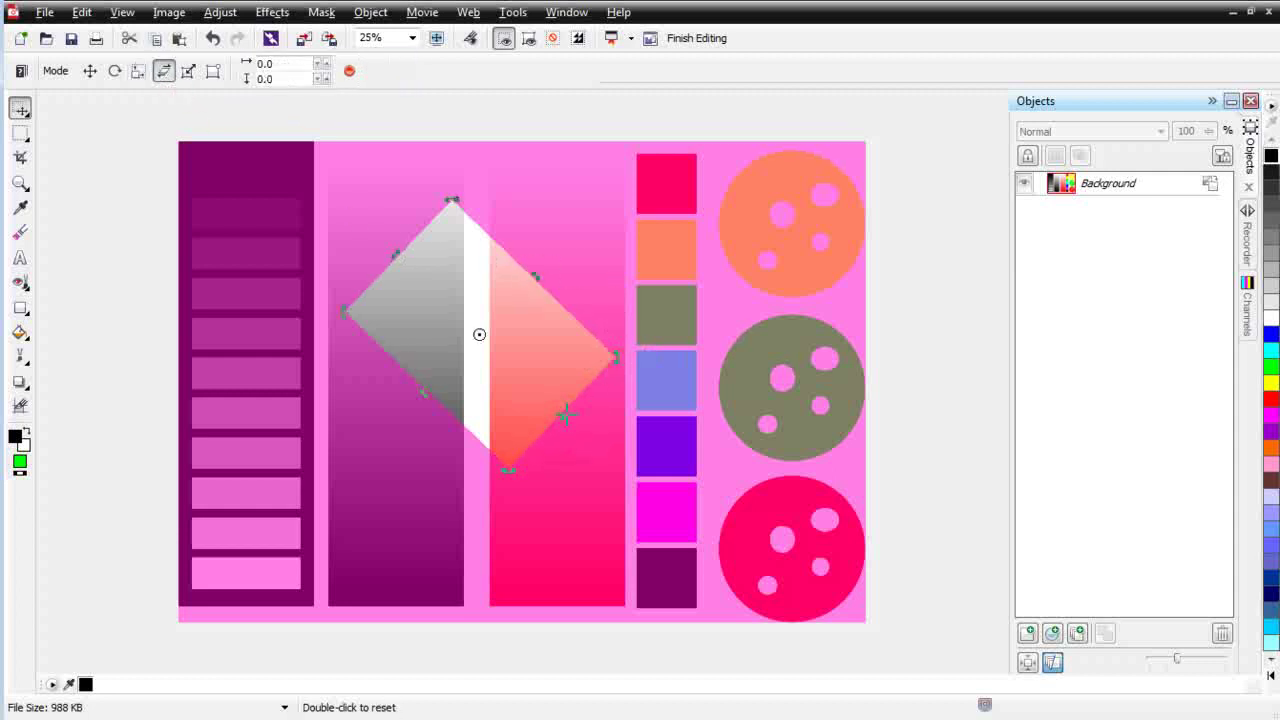
left_click_drag(564, 414, 640, 326)
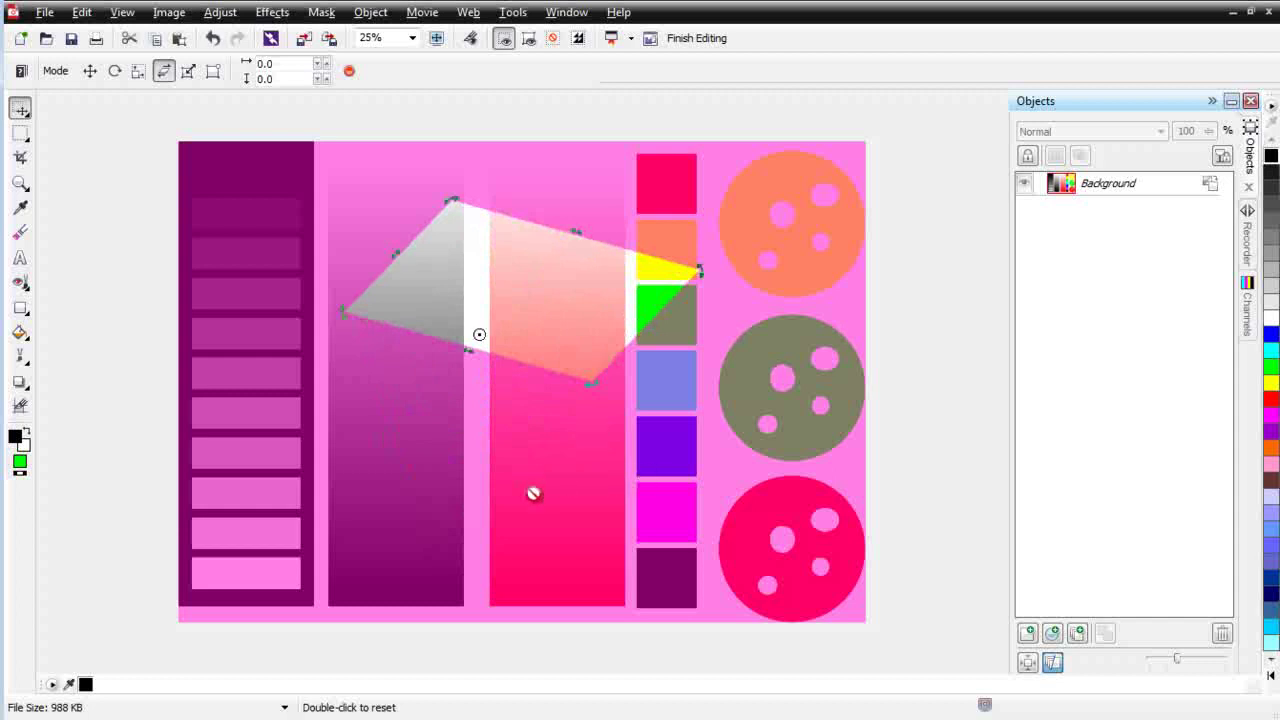
Remove the slanted quadrilateral mask with Mask > Remove
left_click(318, 11)
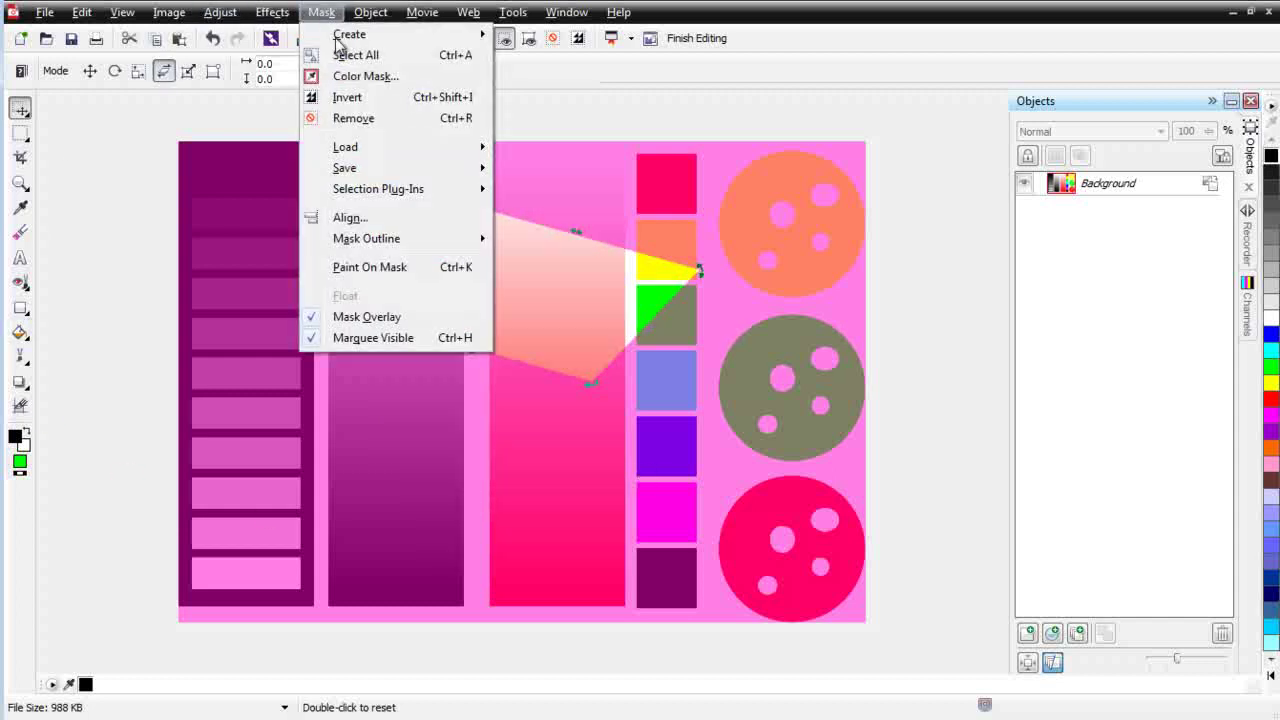
left_click(352, 118)
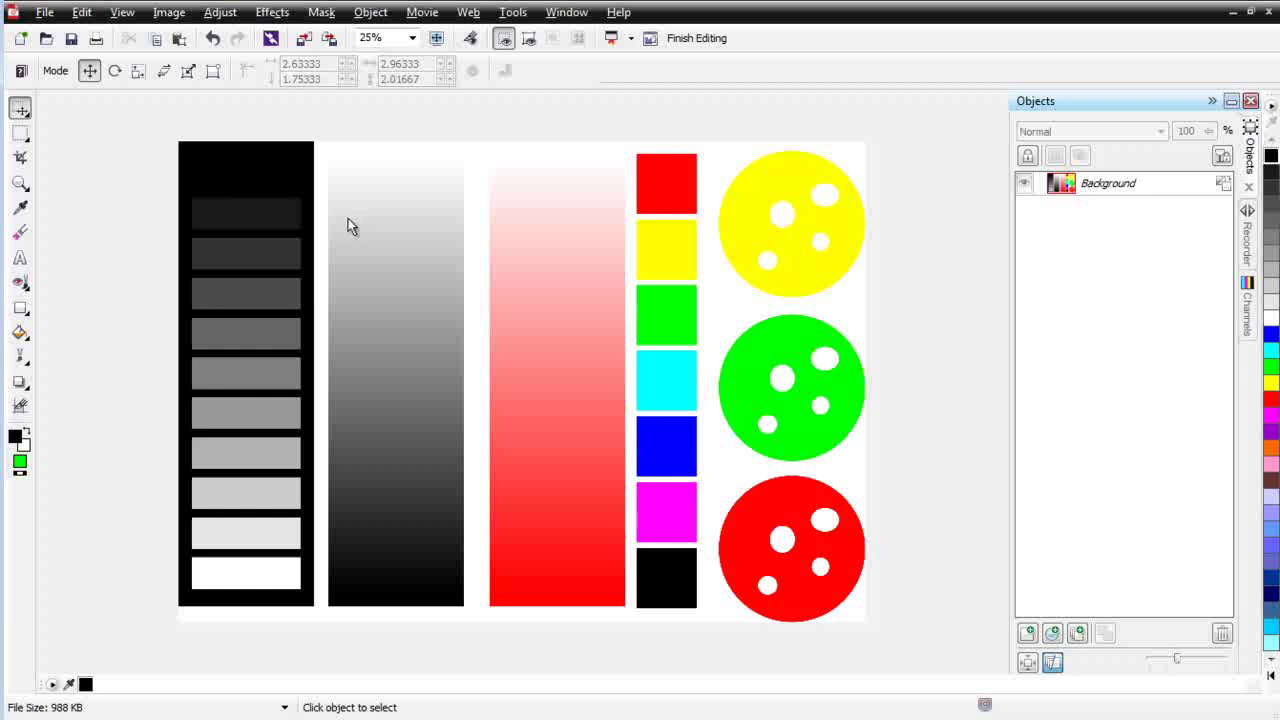
Choose the Magic Wand Mask tool and click the black frame of the grey swatch column
left_click(22, 143)
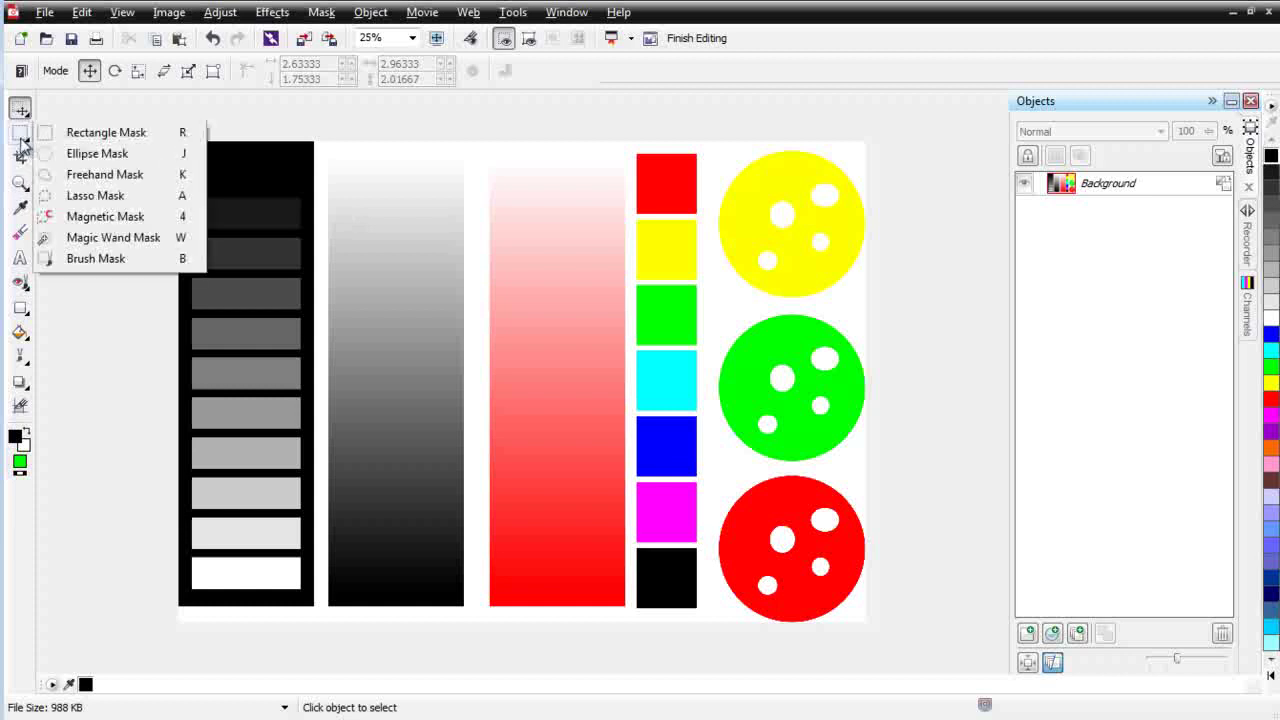
left_click(95, 240)
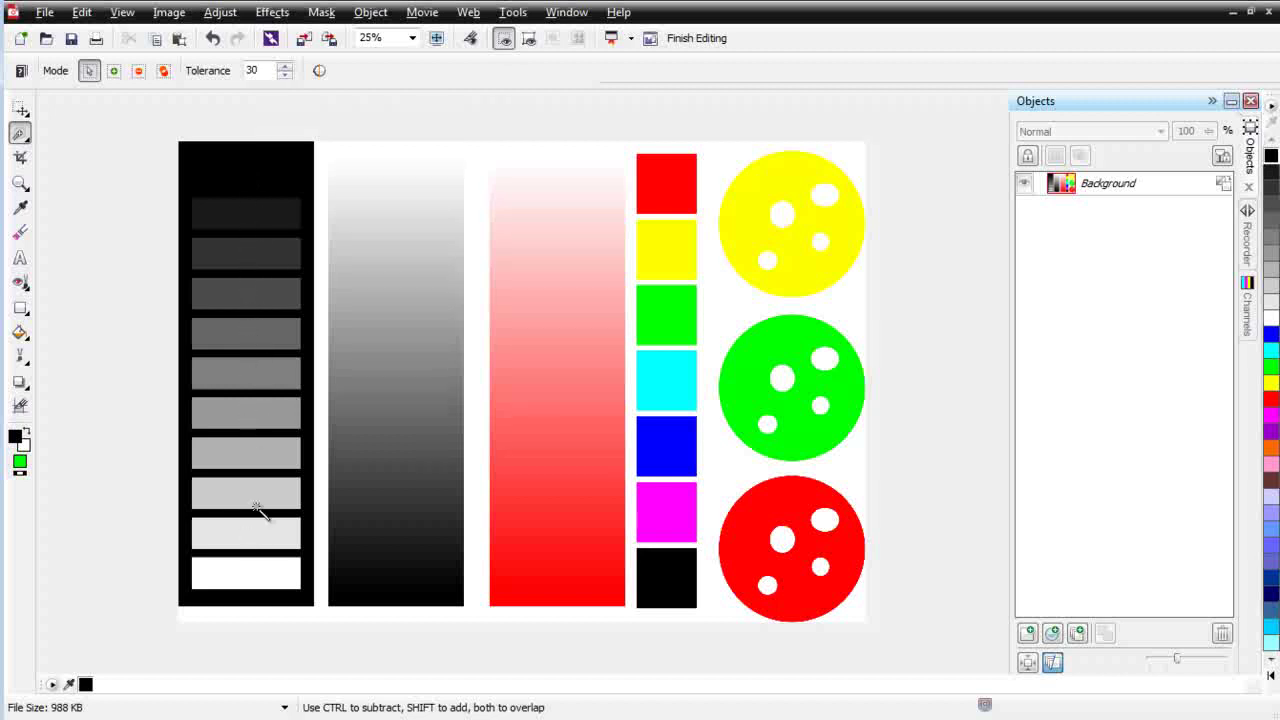
left_click(238, 172)
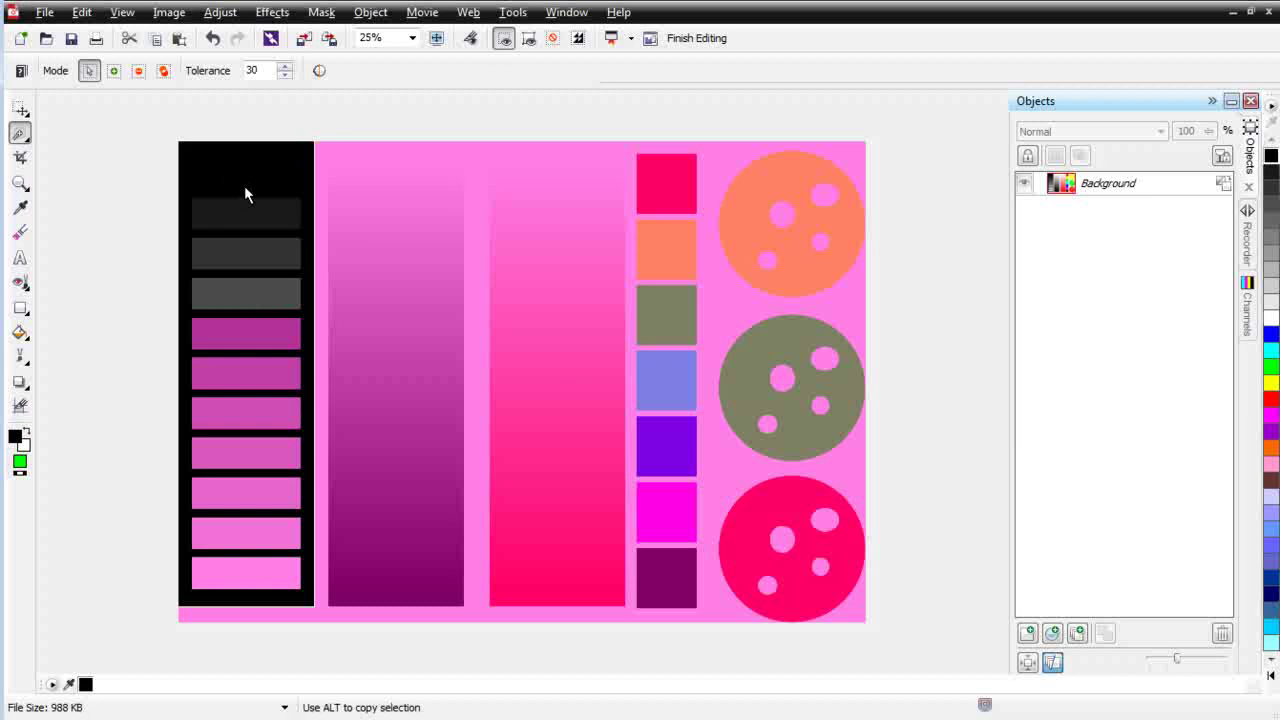
Magic Wand mask the yellow circle and zoom in on its edge
key("ctrl")
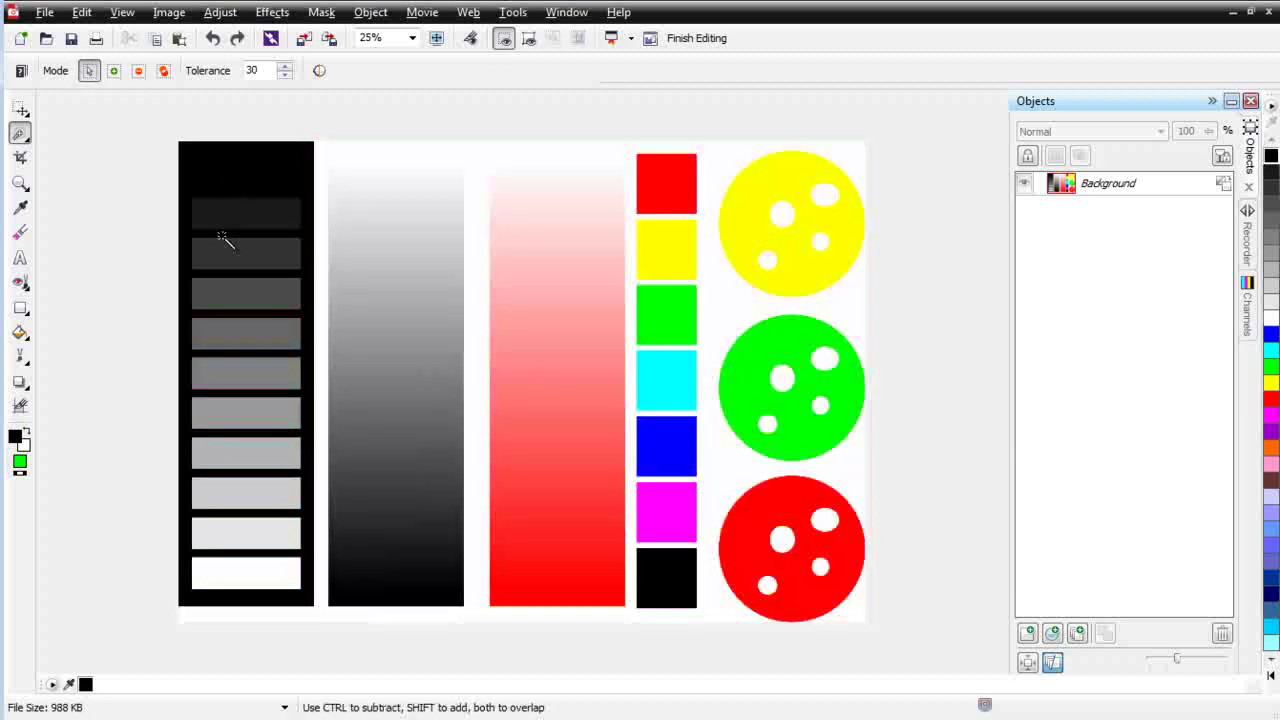
scroll(820, 303, "up", 1)
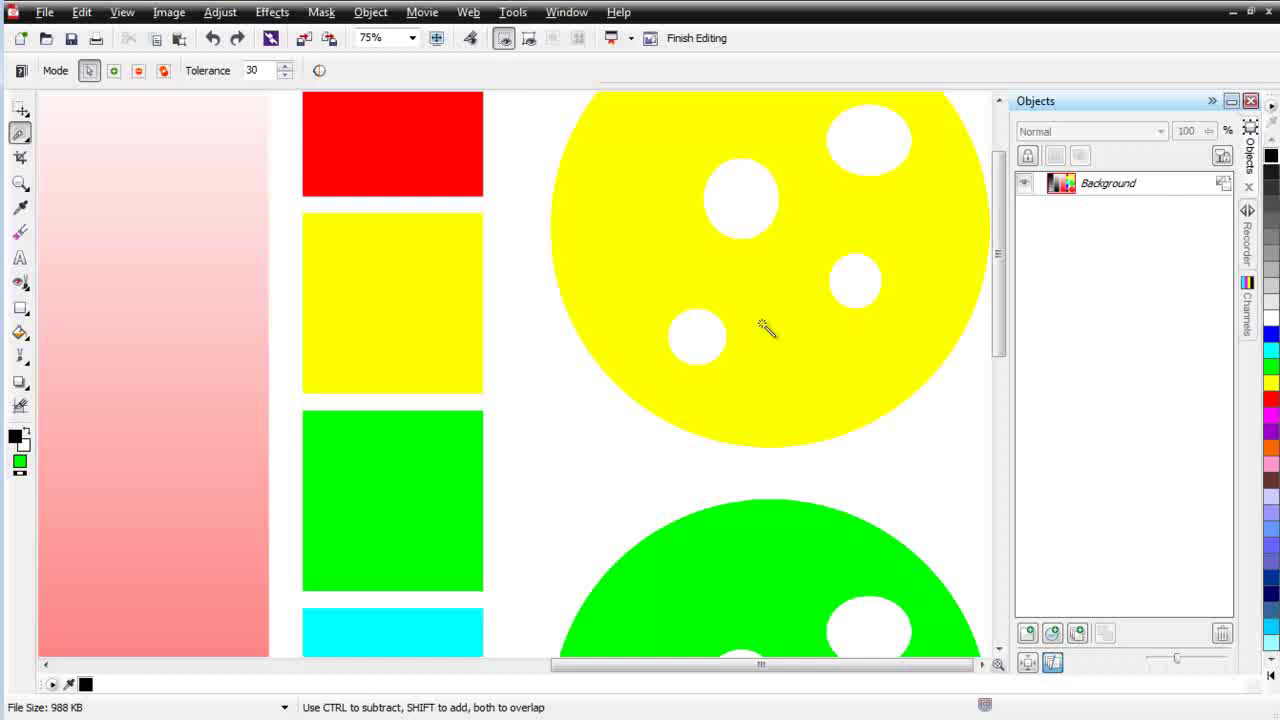
scroll(699, 344, "up", 1)
scroll(493, 358, "up", 1)
left_click(437, 363)
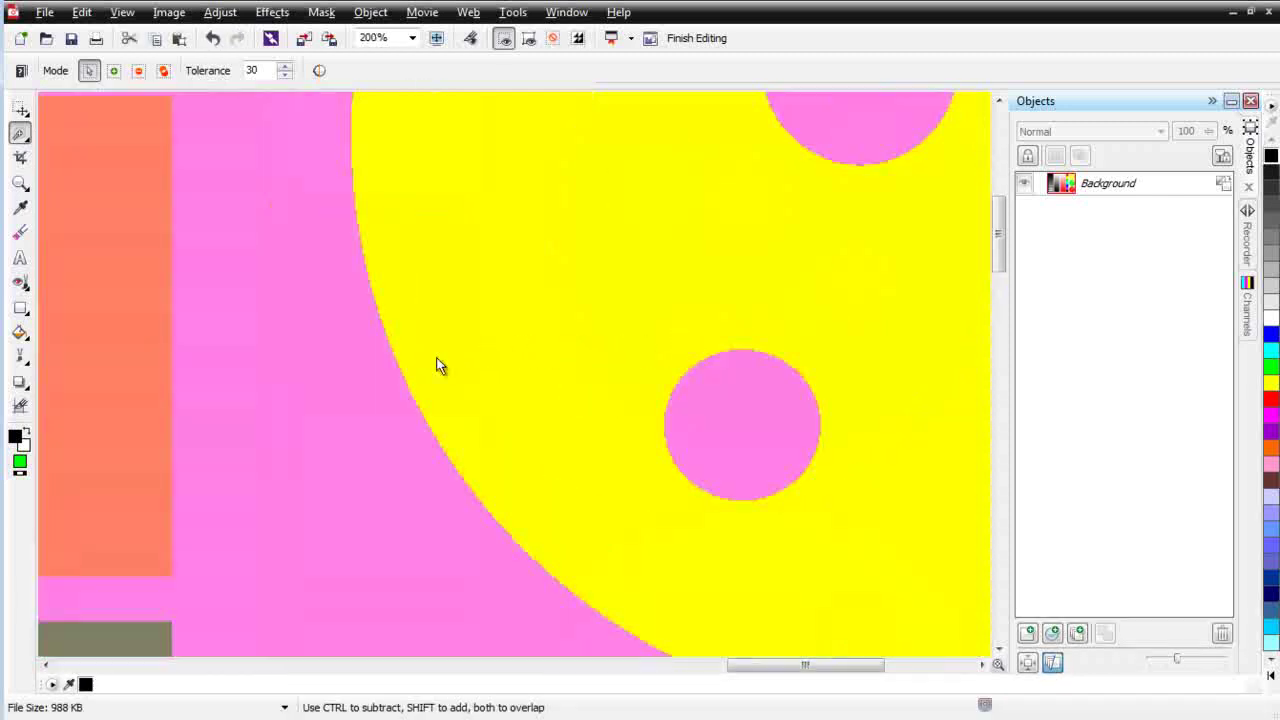
scroll(422, 367, "up", 2)
scroll(720, 318, "up", 1)
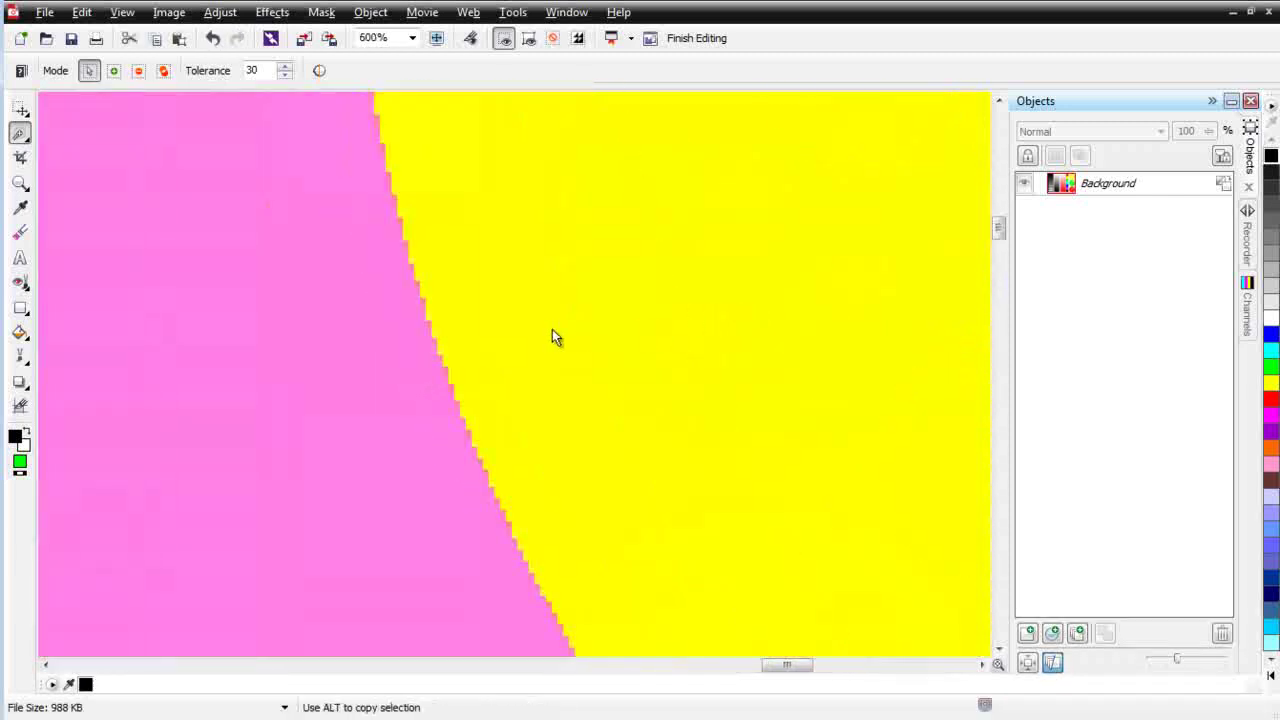
scroll(556, 337, "up", 1)
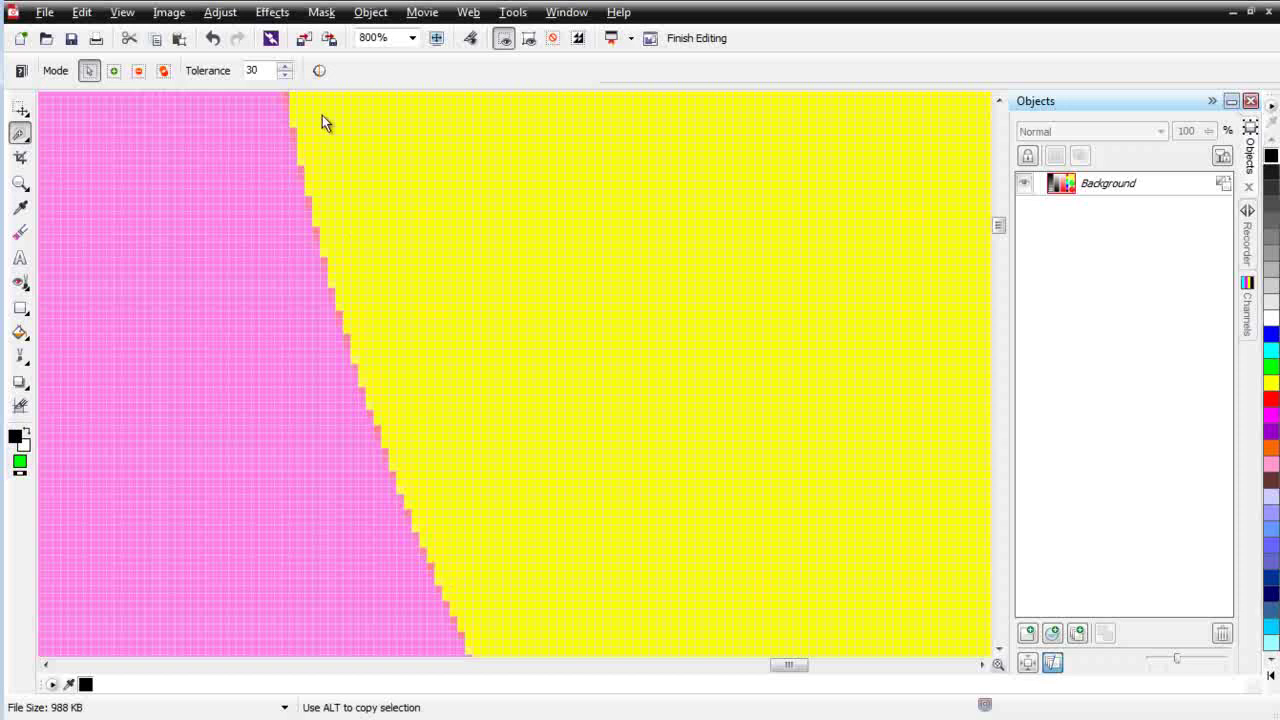
Re-mask the yellow circle with Anti-aliasing on to compare edges, then turn Anti-aliasing off and zoom out
left_click(318, 72)
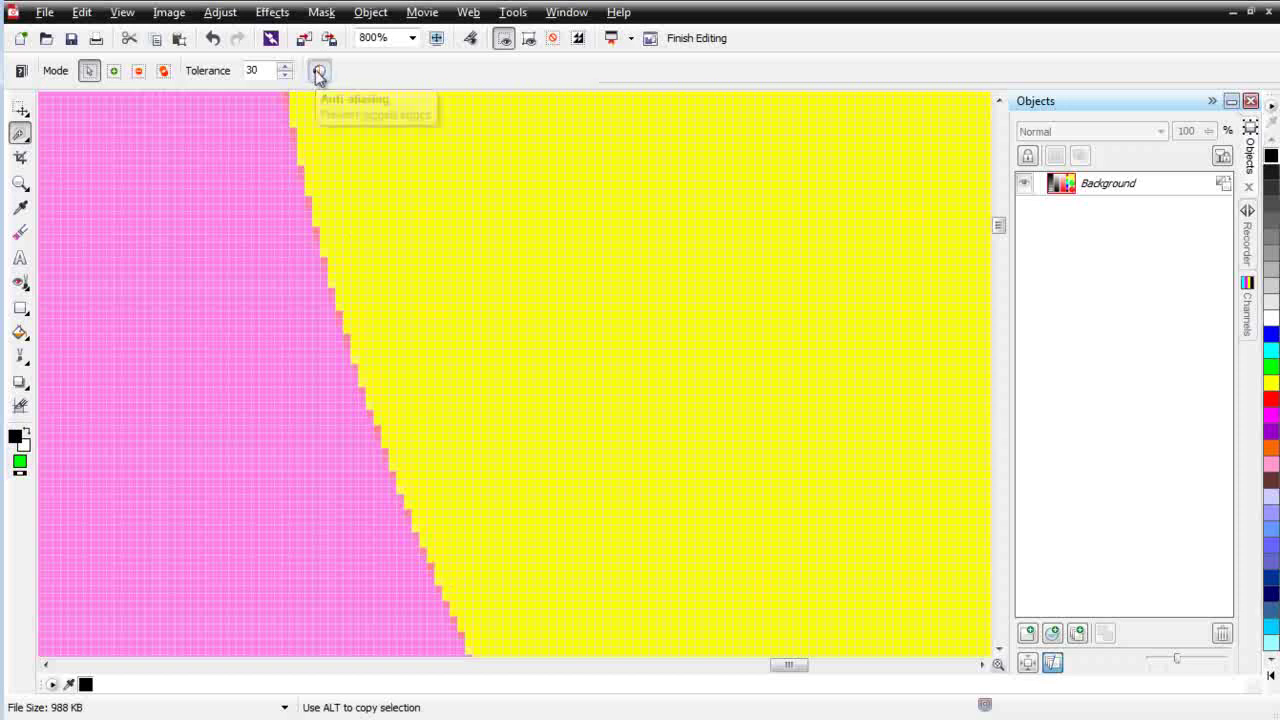
left_click(402, 268, "ctrl")
left_click(402, 268)
scroll(360, 343, "up", 1)
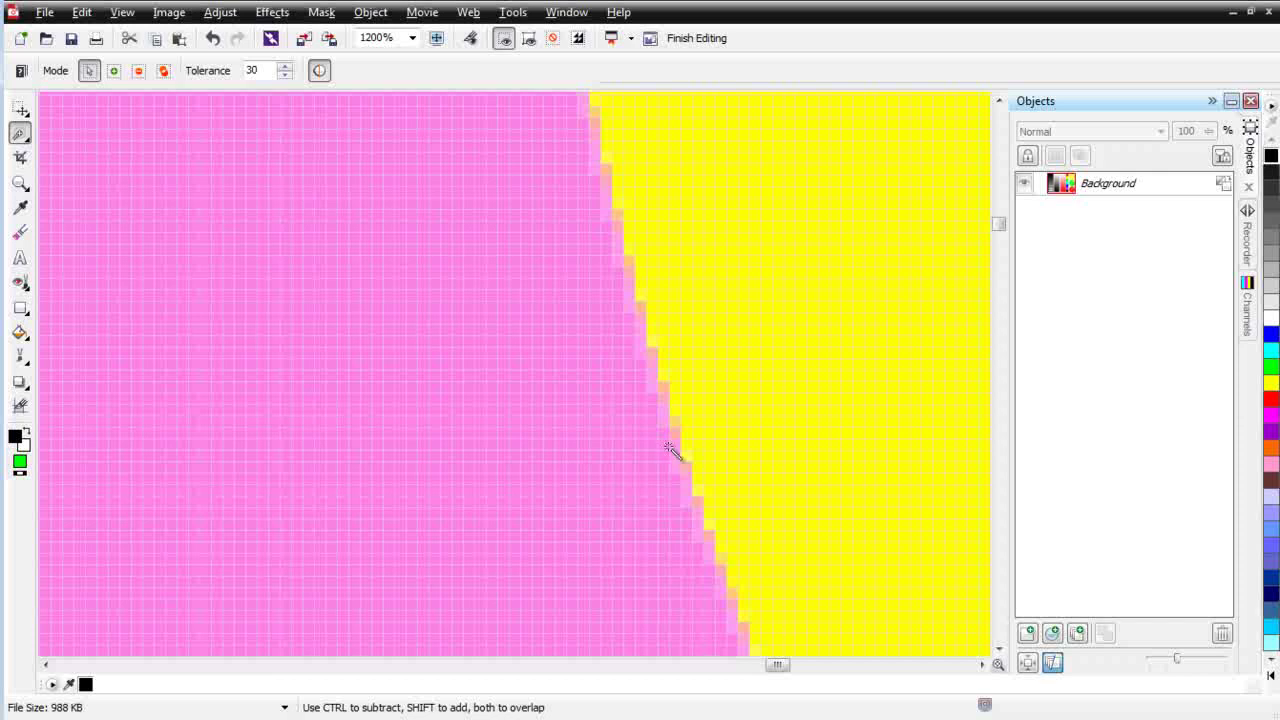
left_click(319, 70)
scroll(570, 430, "down", 8)
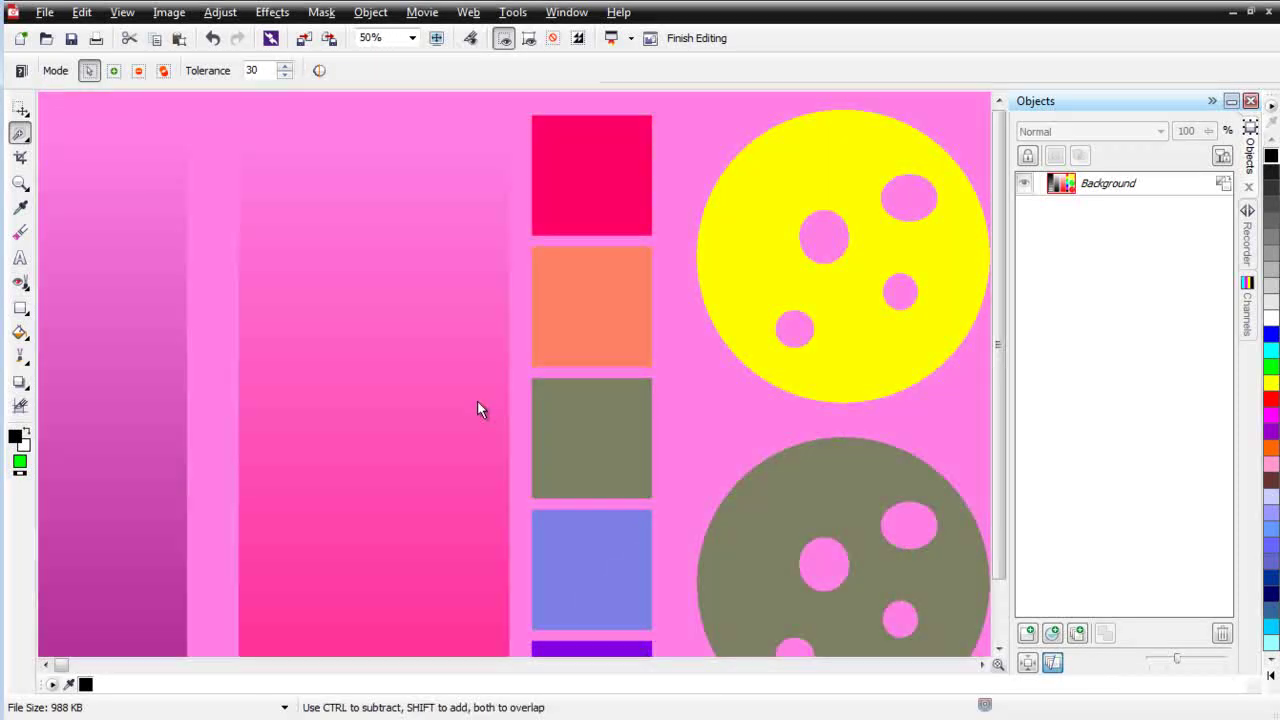
Undo the circle mask, raise wand Tolerance from 30 to 100 and wand-click the black frame
scroll(477, 400, "down", 2)
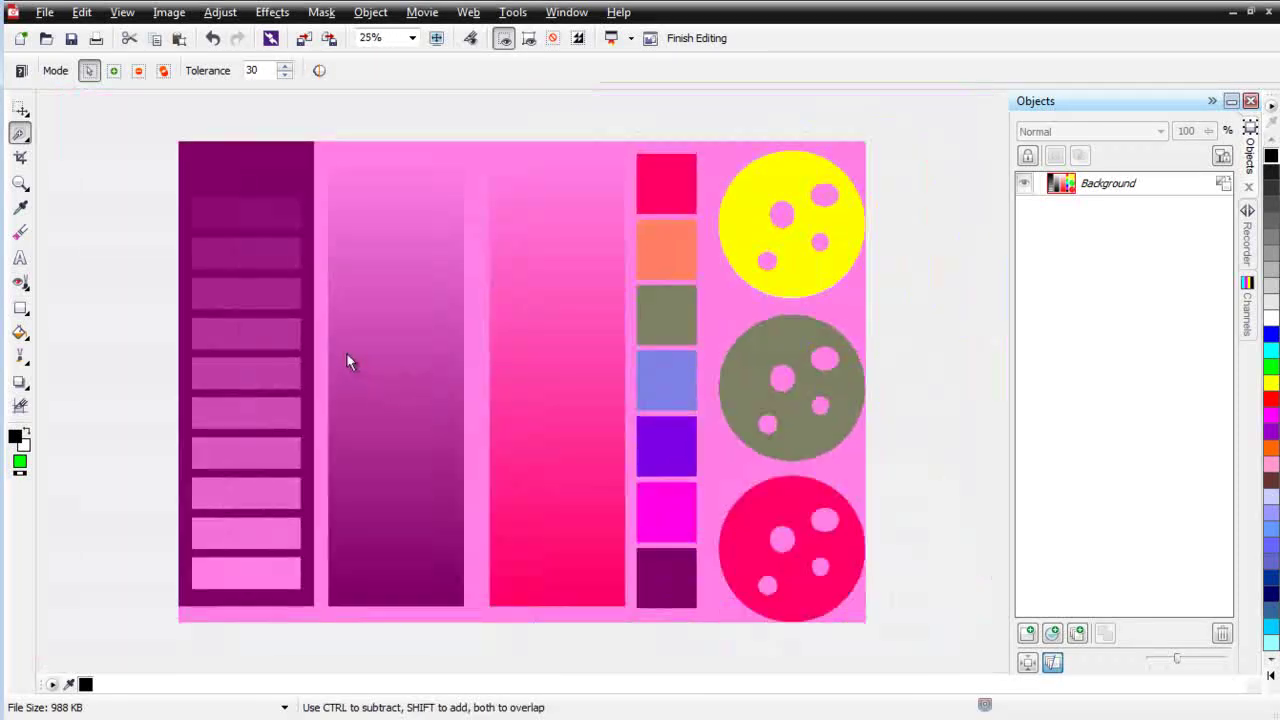
key("ctrl+z")
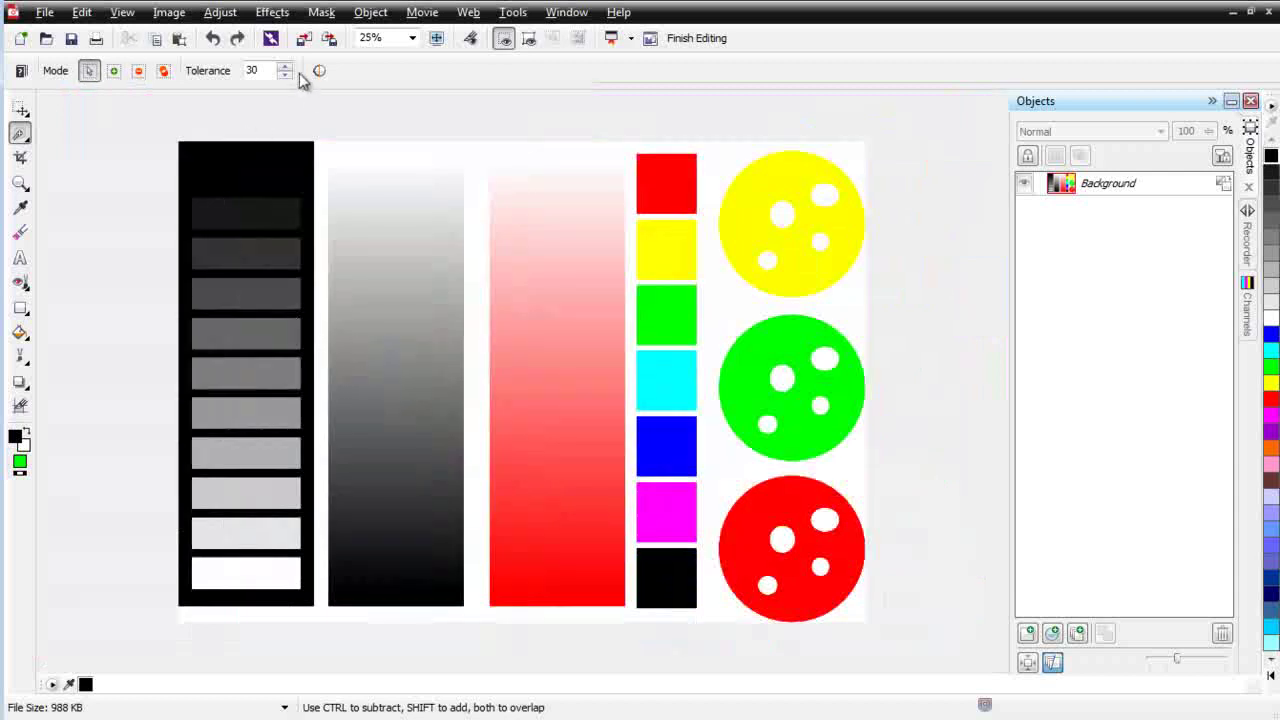
left_click_drag(286, 70, 286, 60)
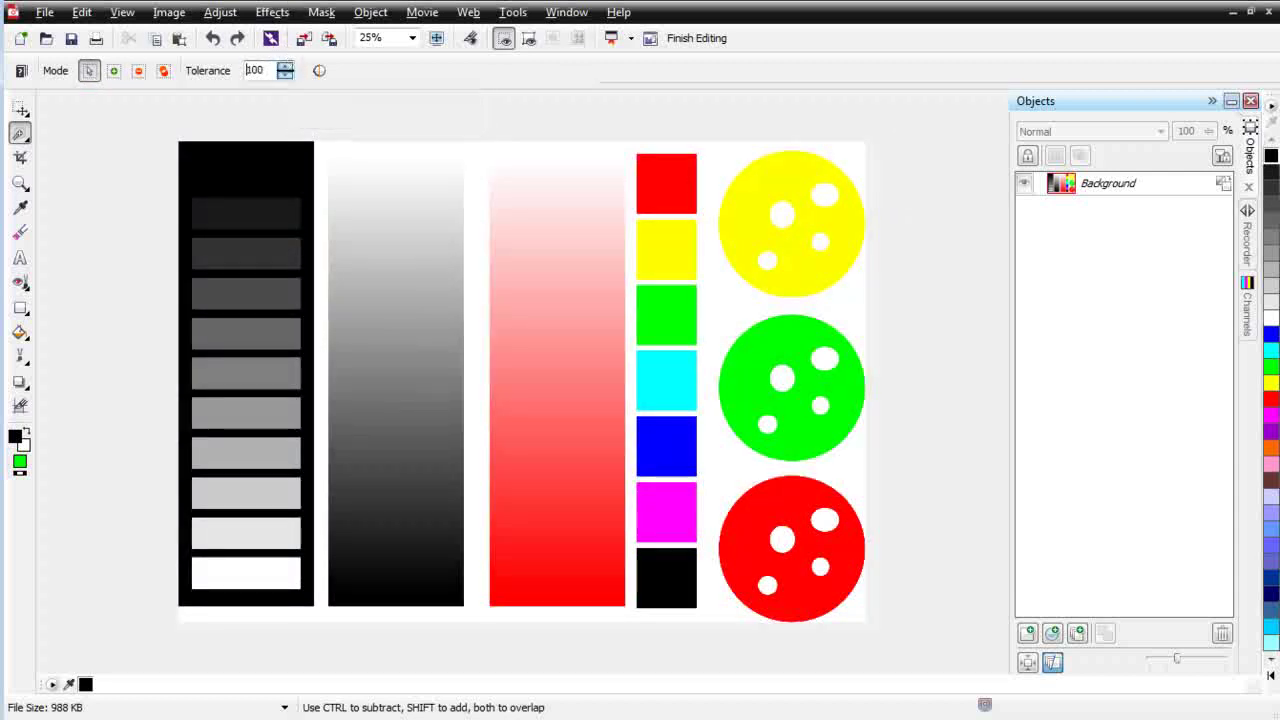
left_click(242, 175)
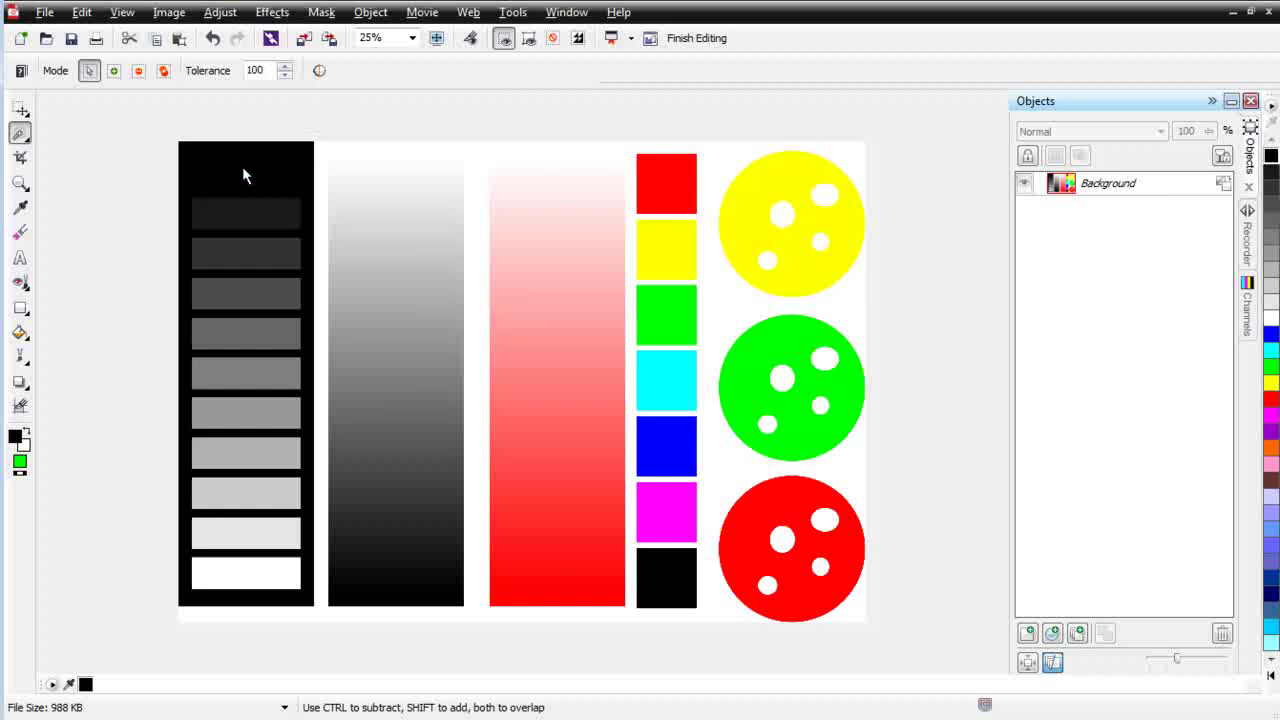
left_click(322, 13)
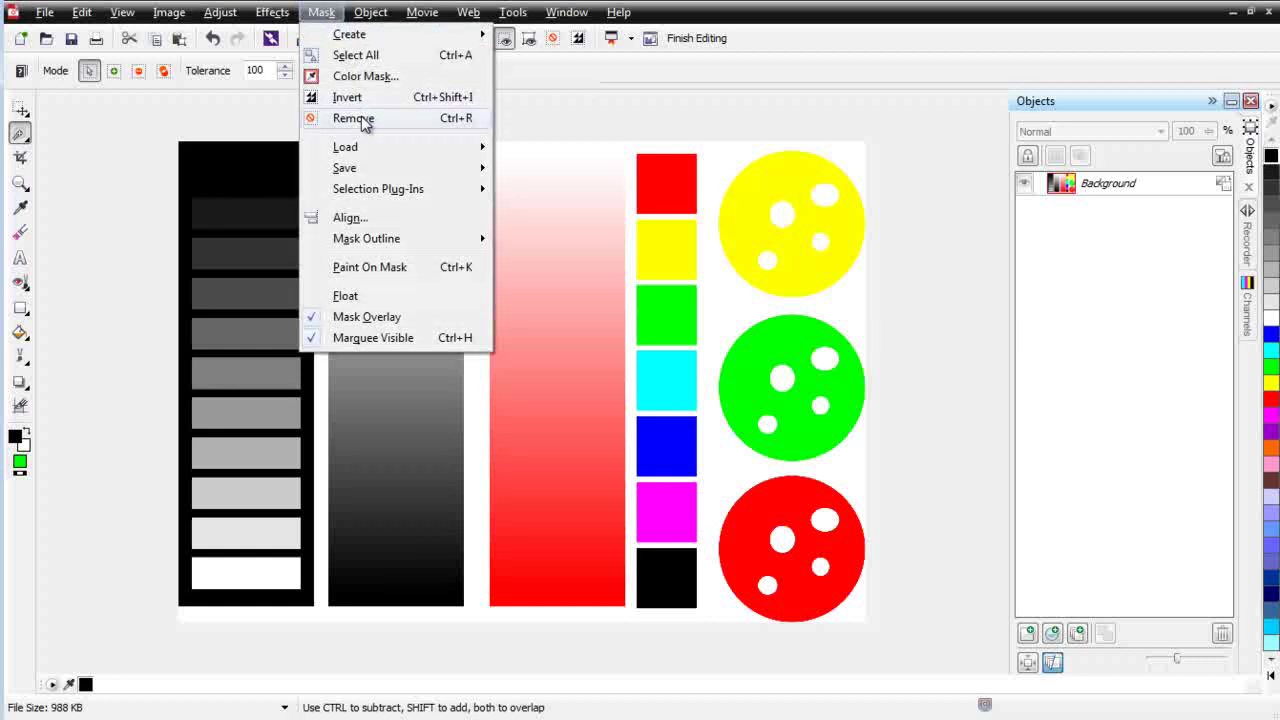
Lower the Magic Wand tolerance to 92
left_click(535, 72)
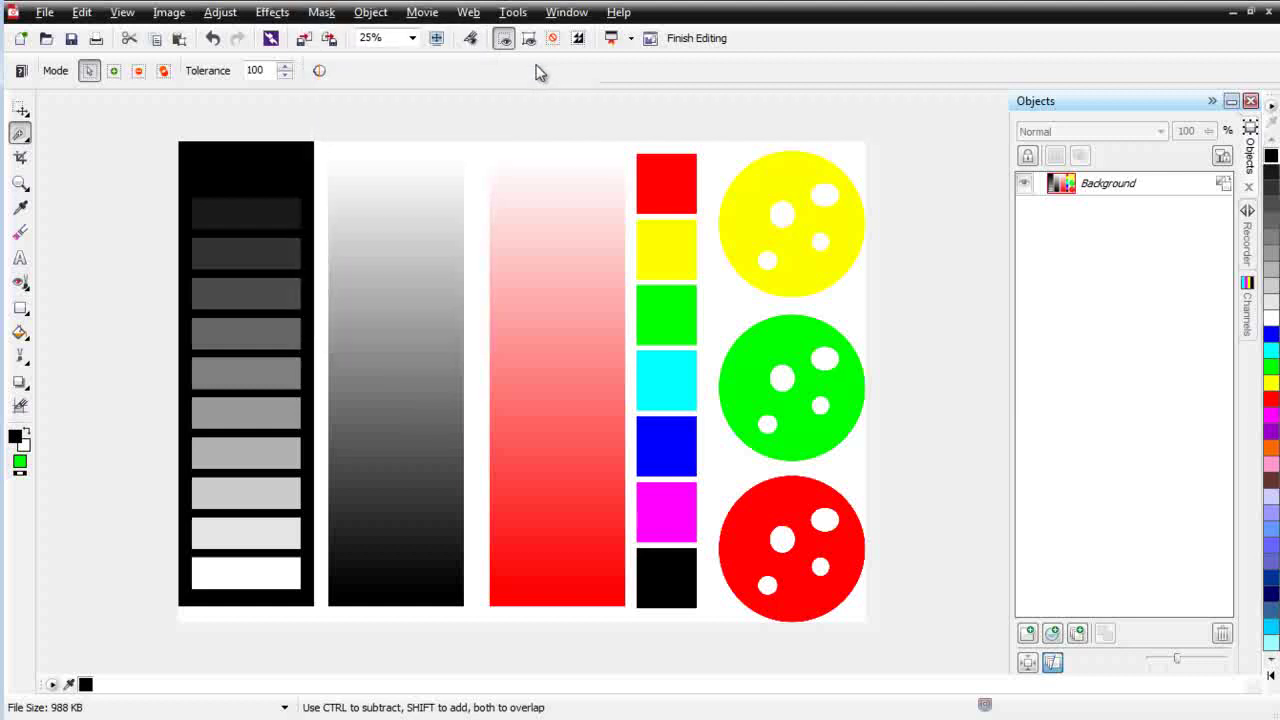
left_click(286, 75)
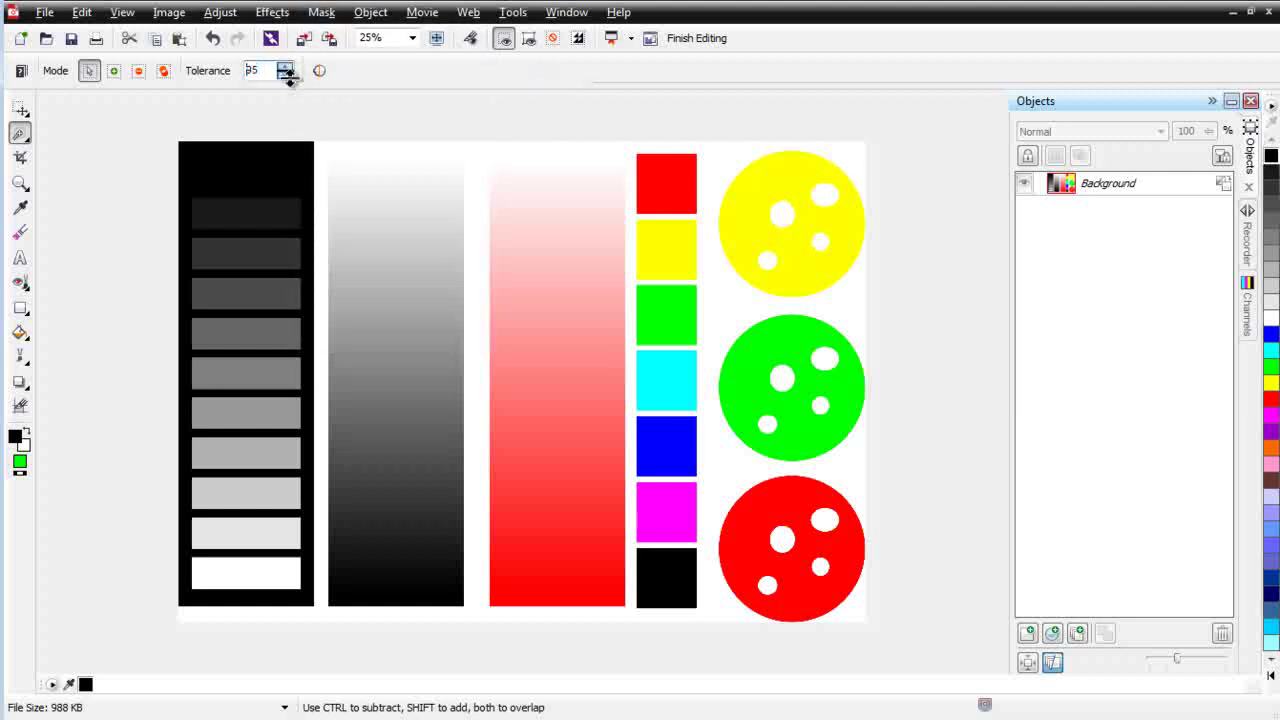
left_click(286, 75)
Look at the Color Mask settings and cancel without applying them
left_click(336, 18)
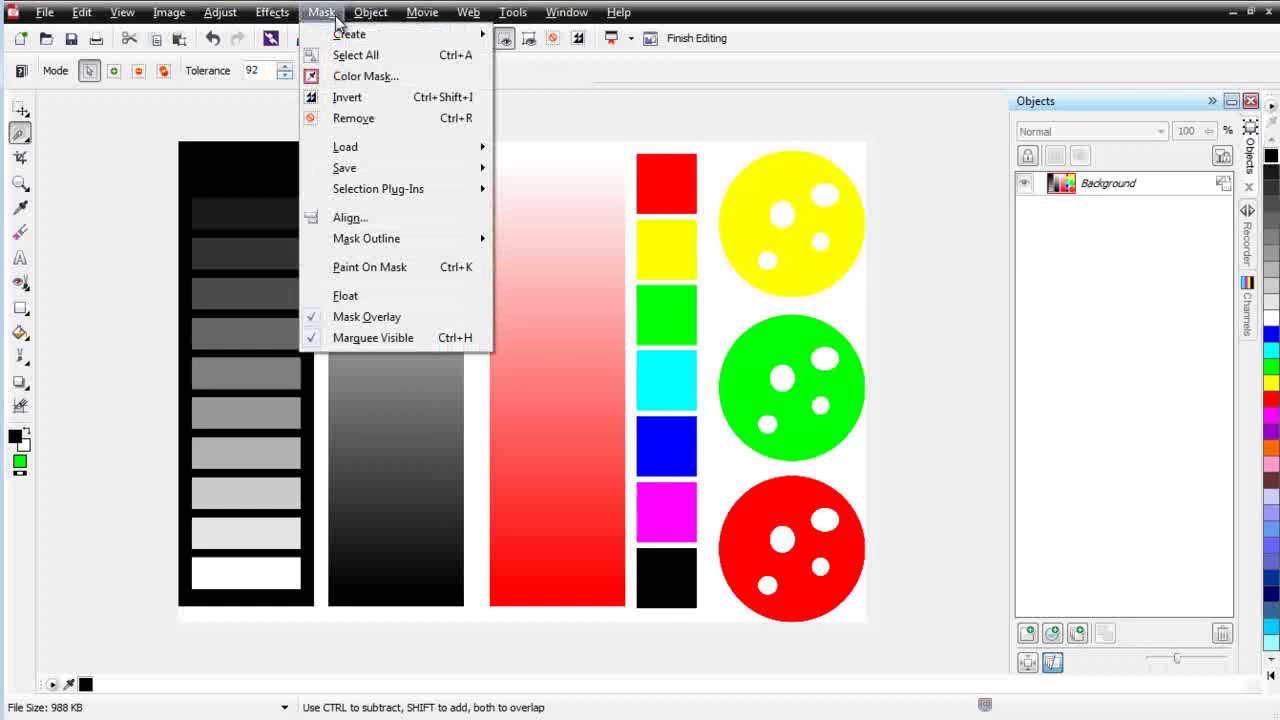
left_click(374, 88)
left_click(364, 483)
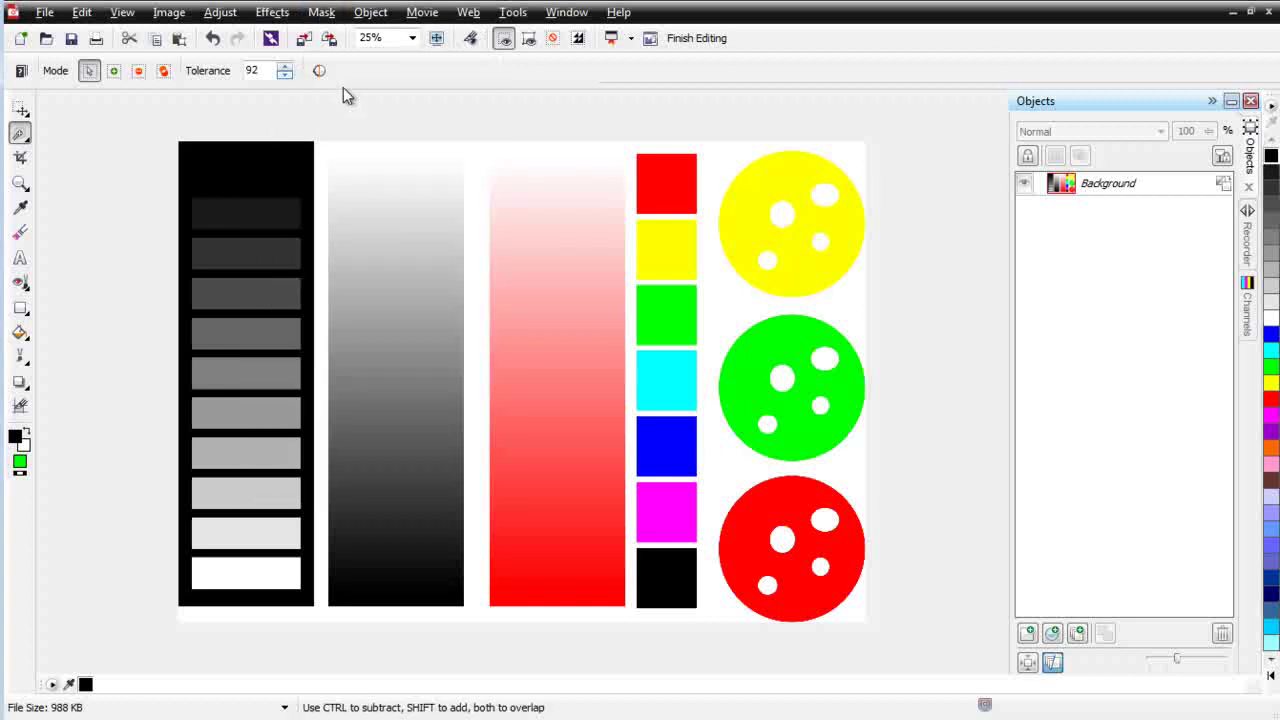
Remove the current mask, wand-mask the white background, then undo that mask
left_click(321, 12)
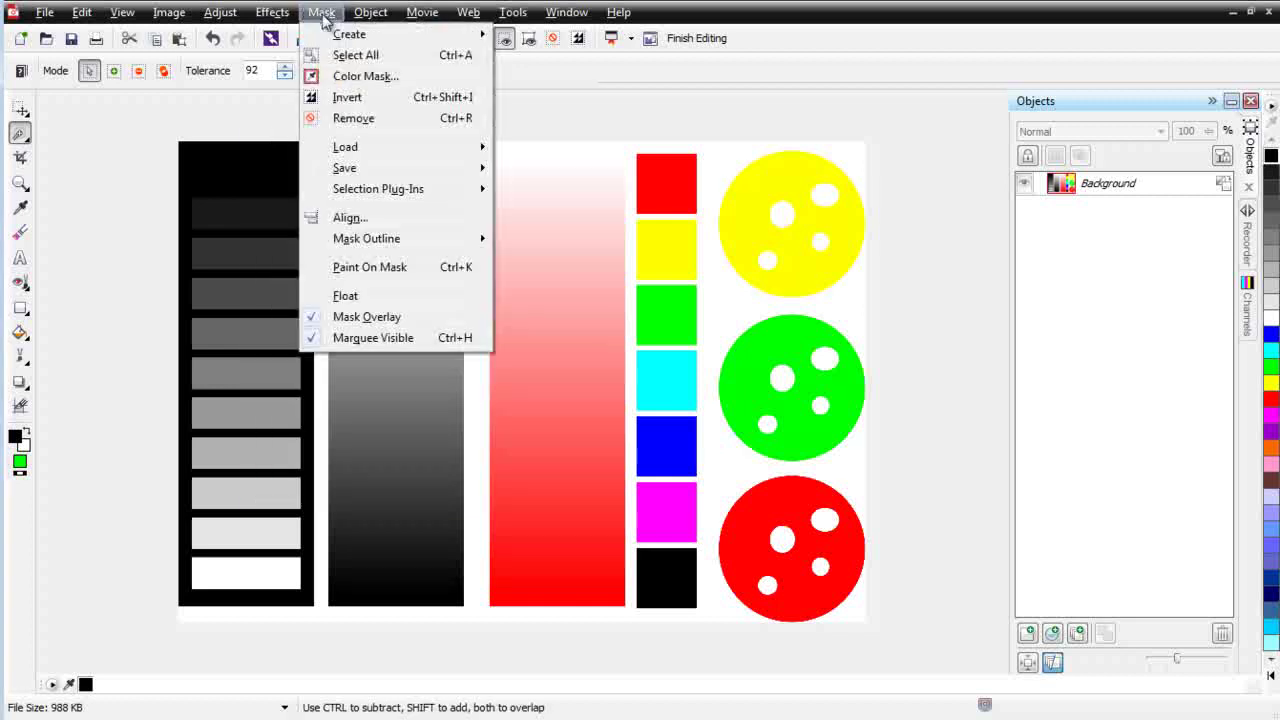
left_click(365, 120)
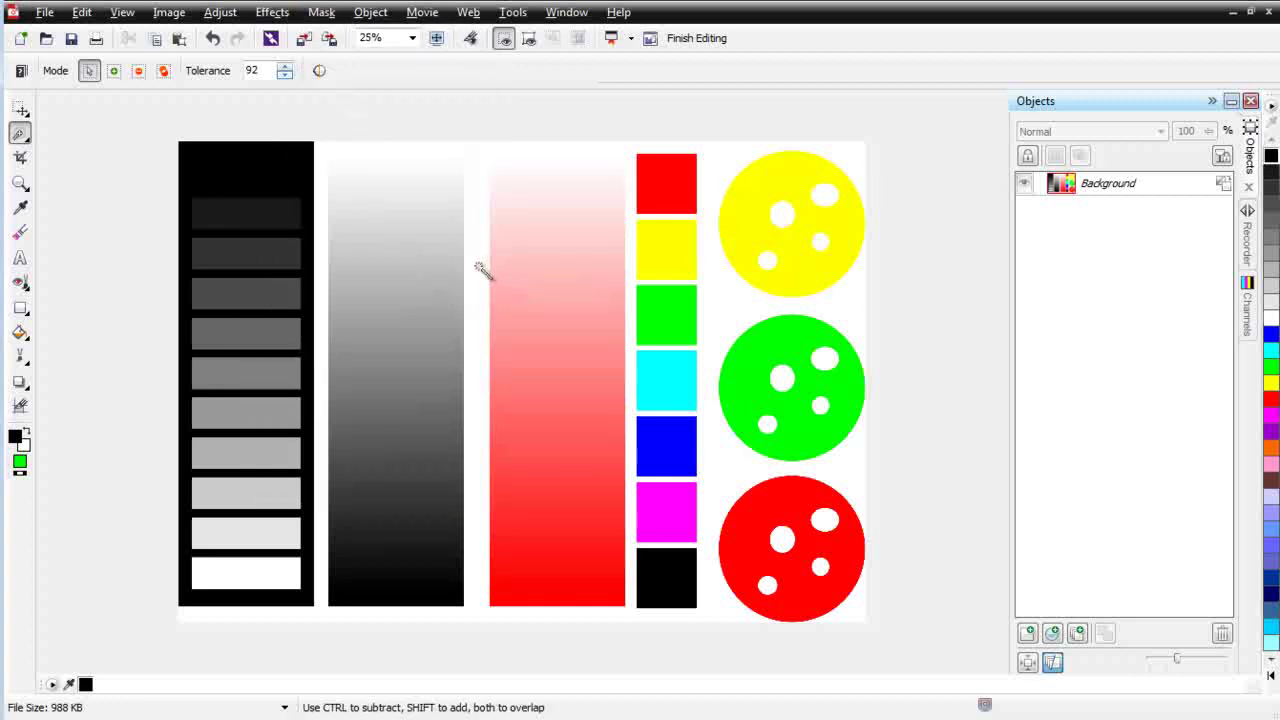
left_click(483, 271)
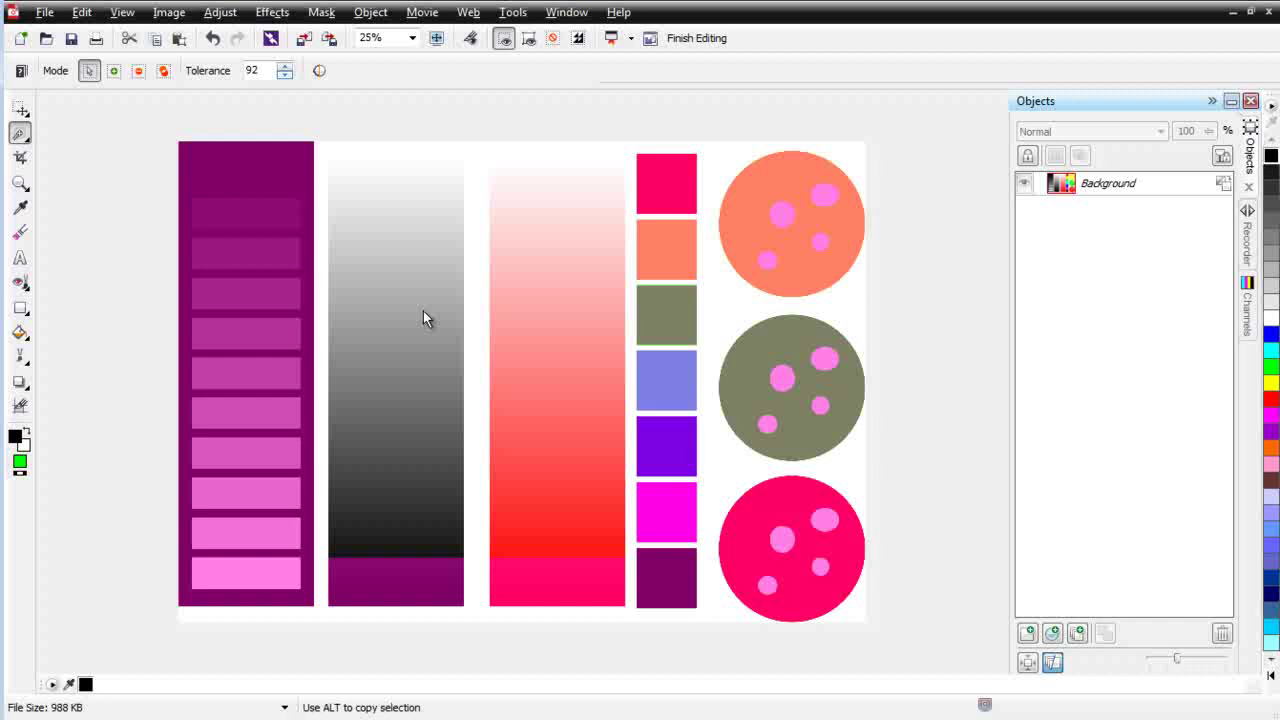
key("ctrl+z")
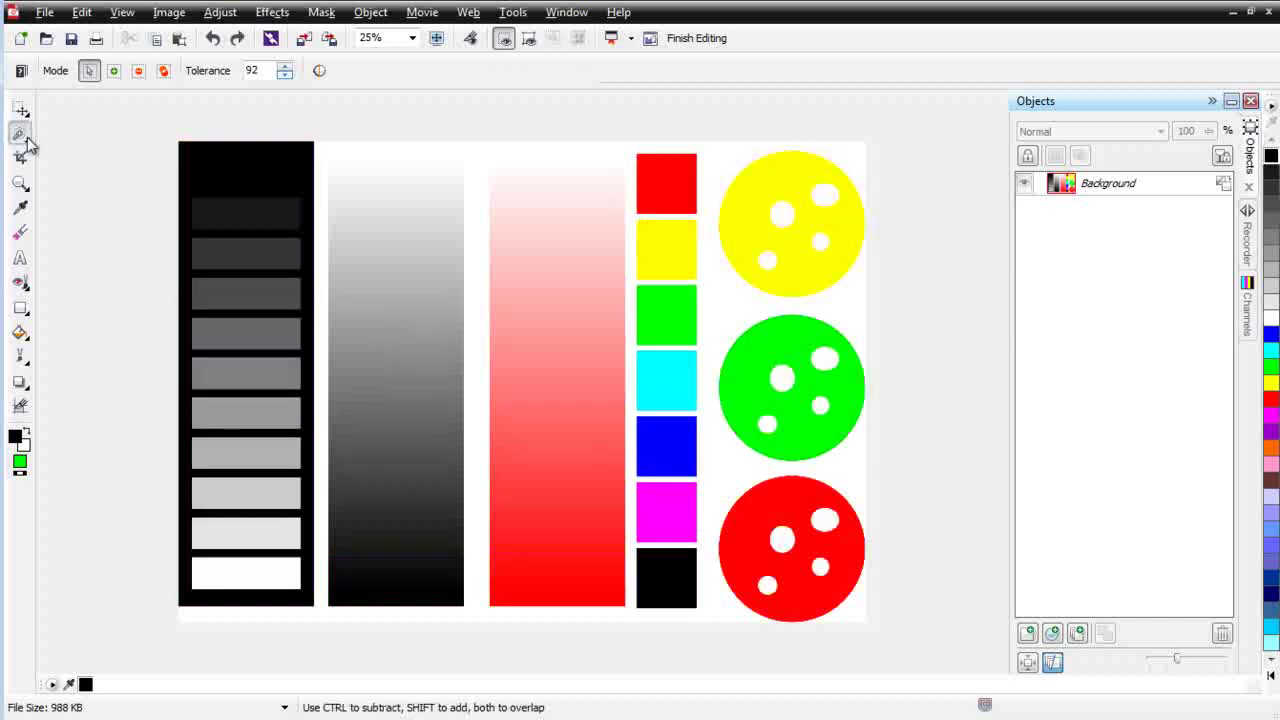
Try an elliptical mask over the grey gradient, then undo it
left_click(29, 144)
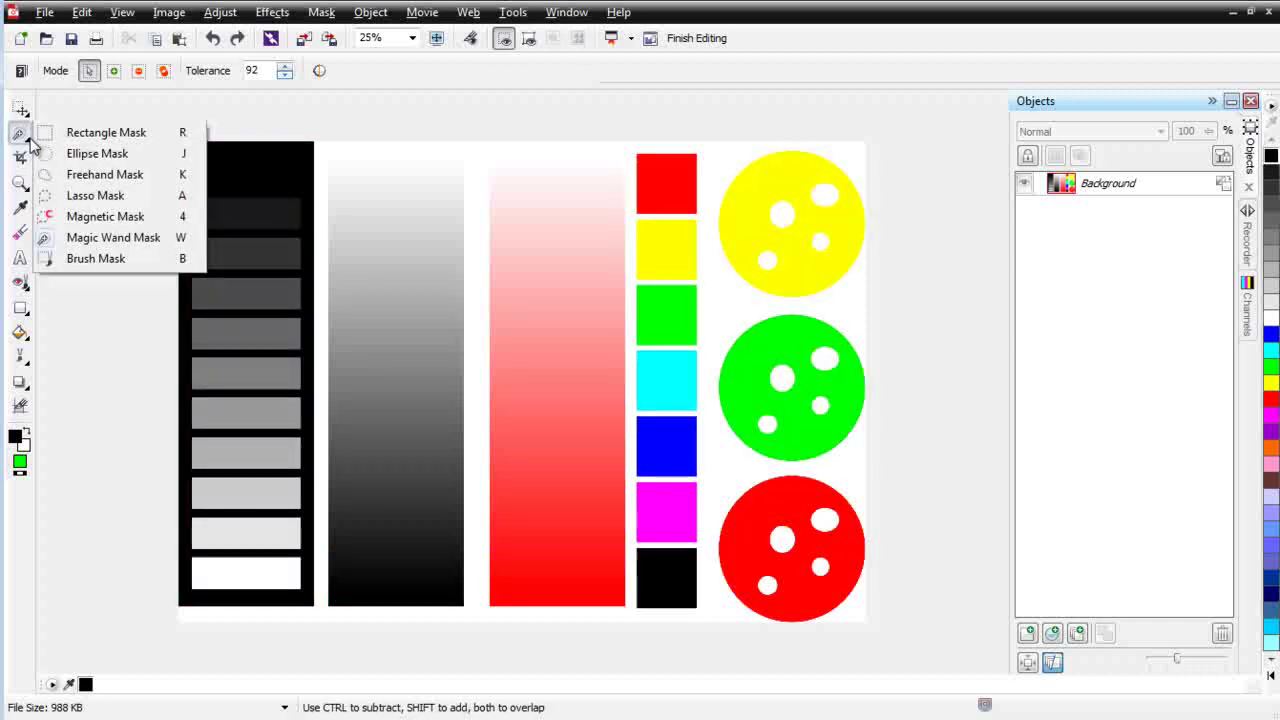
left_click(97, 153)
left_click_drag(330, 263, 495, 432)
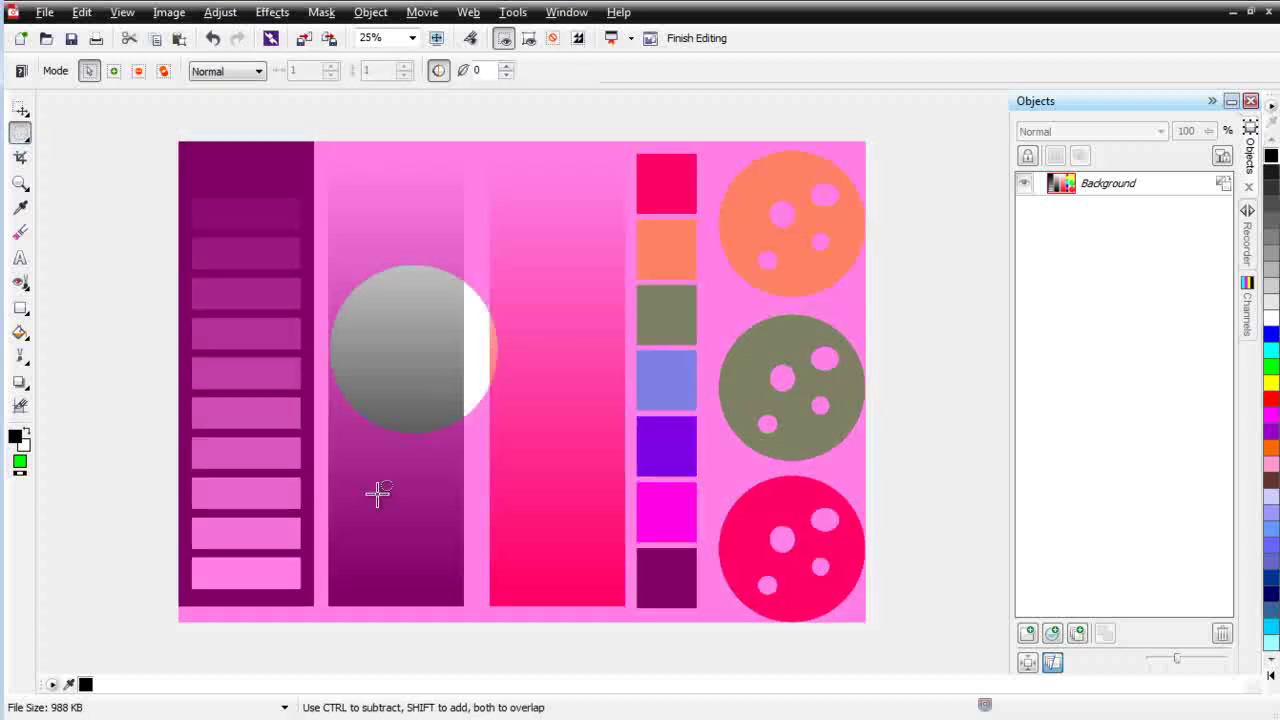
key("ctrl+z")
Draw a freehand mask on the grey gradient, clear it to white, and undo the fill
left_click(20, 133)
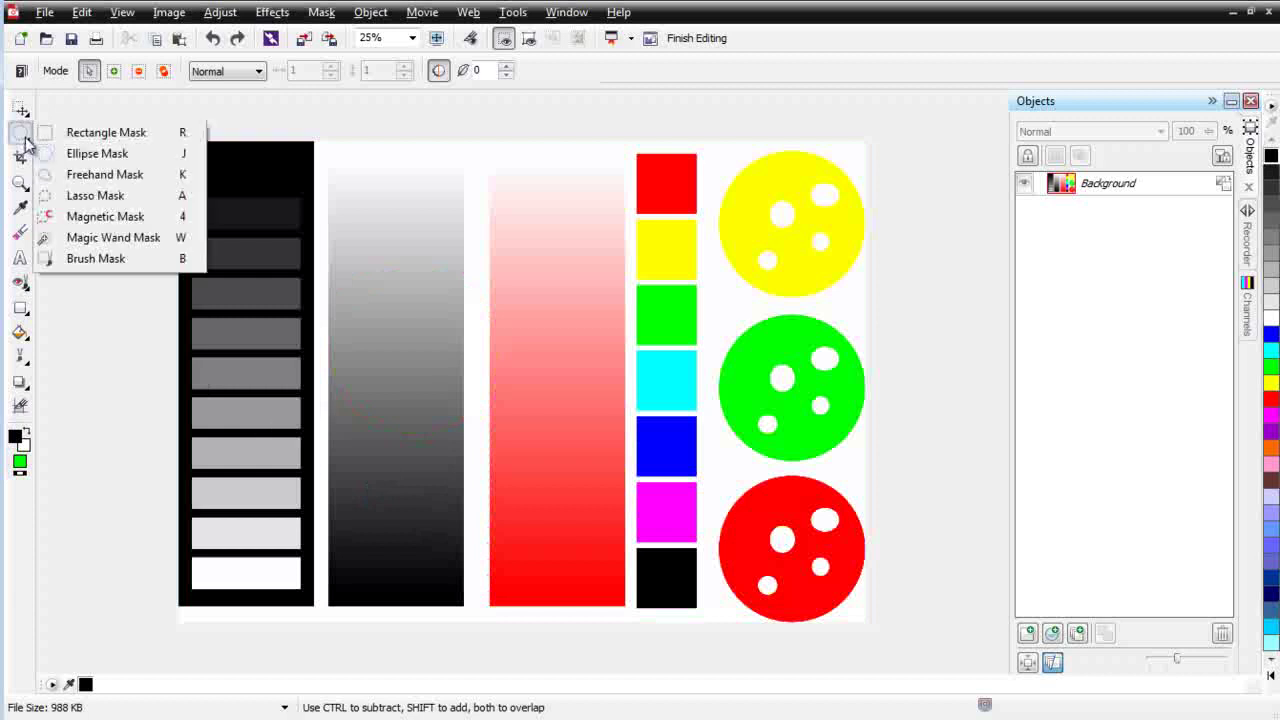
left_click(70, 172)
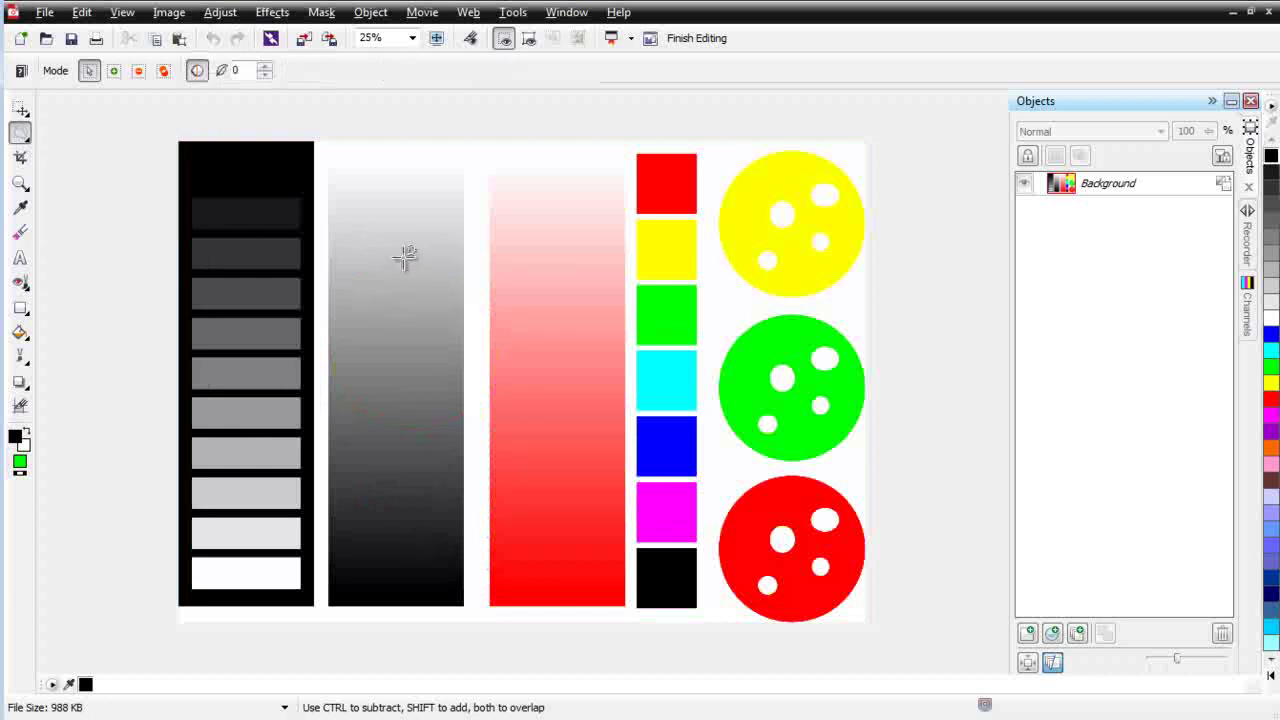
mouse_move(405, 258)
left_mouse_down()
mouse_move(342, 298)
mouse_move(356, 324)
mouse_move(440, 330)
mouse_move(457, 291)
mouse_move(409, 260)
left_mouse_up()
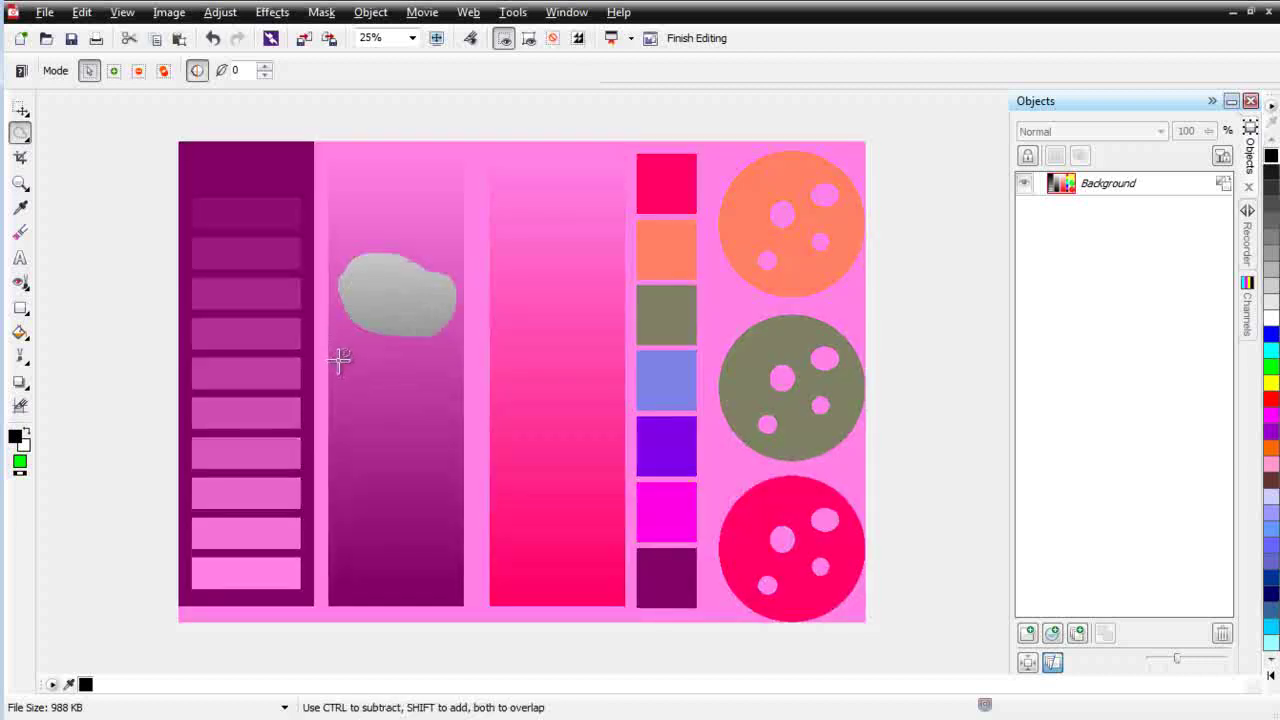
key("ctrl+d")
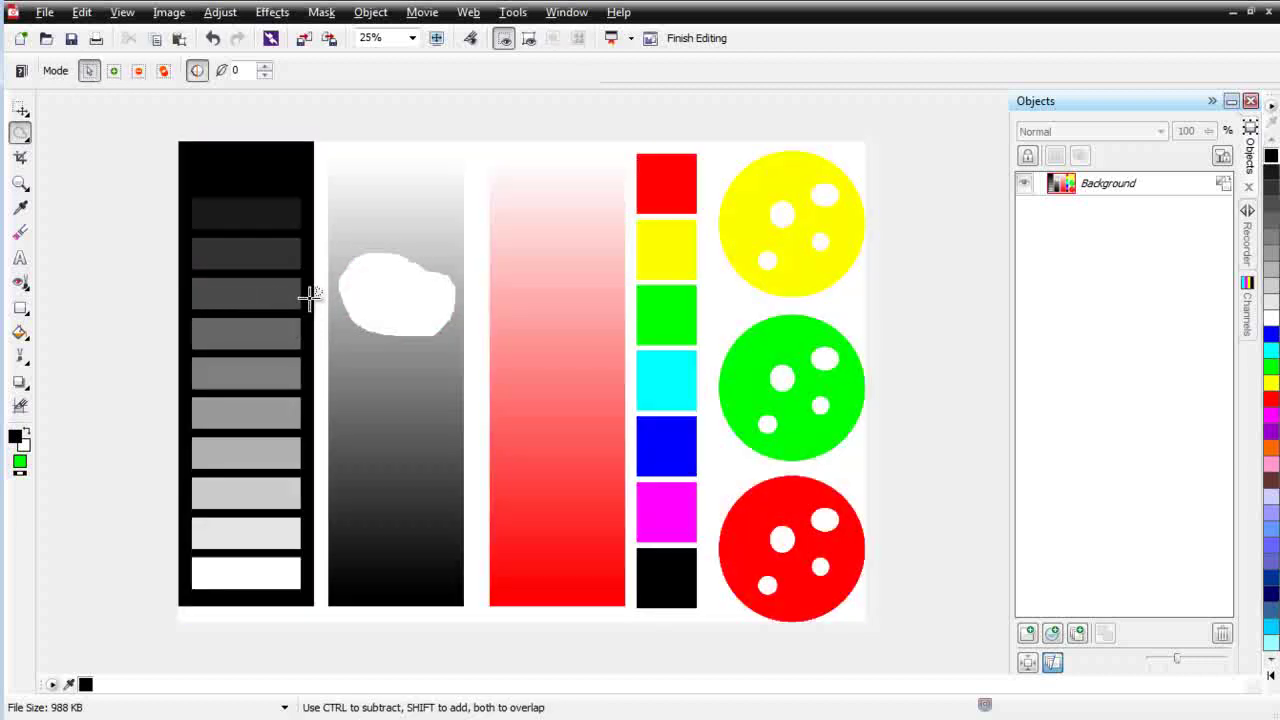
key("ctrl+z")
key("ctrl+z")
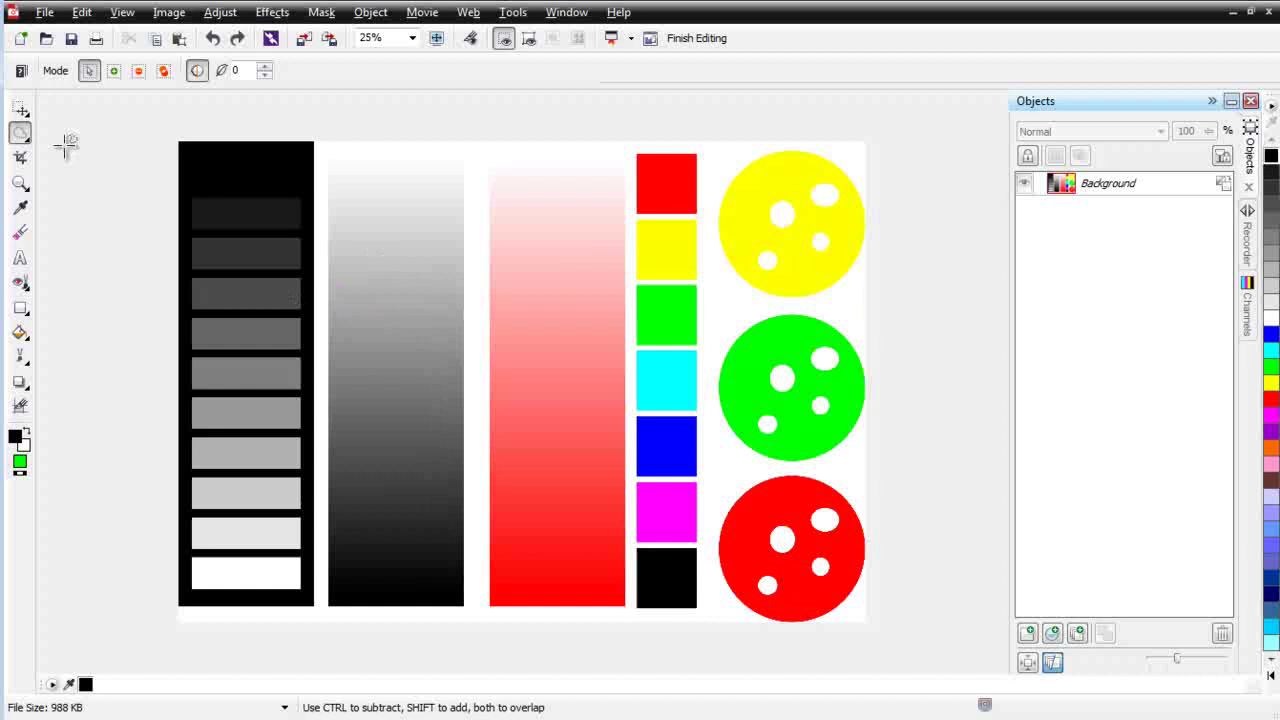
left_click(27, 147)
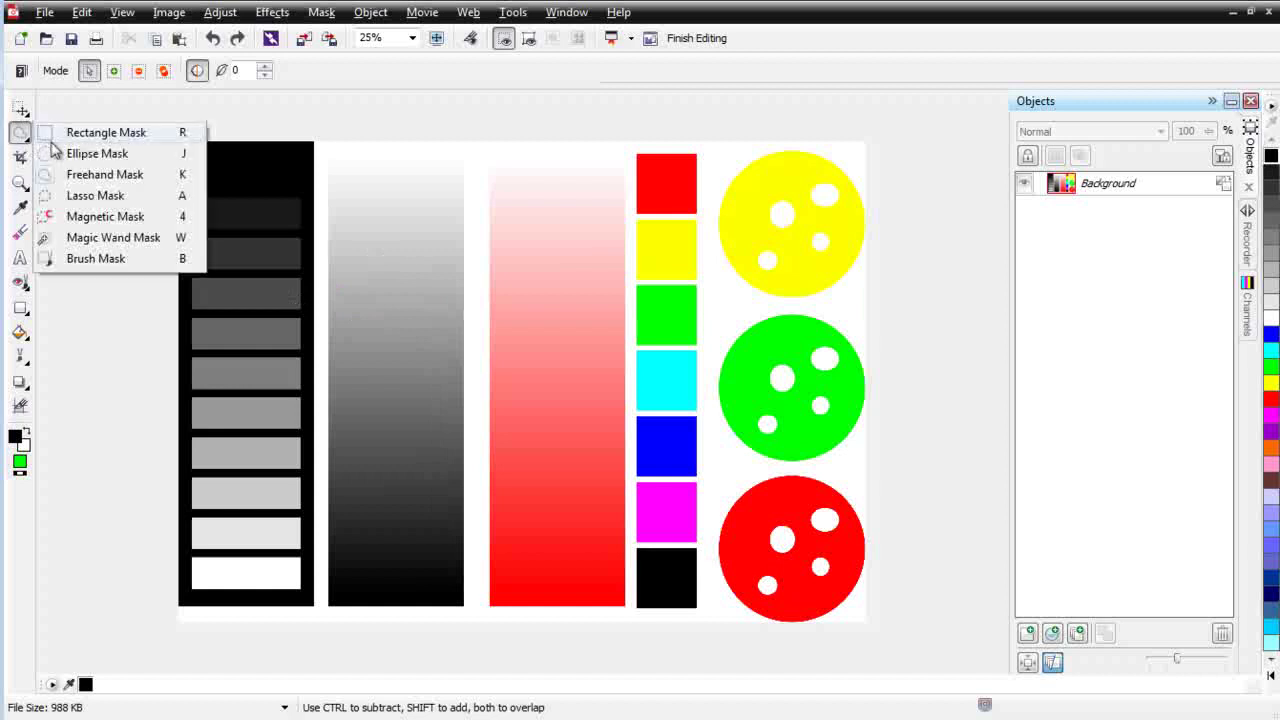
left_click(95, 196)
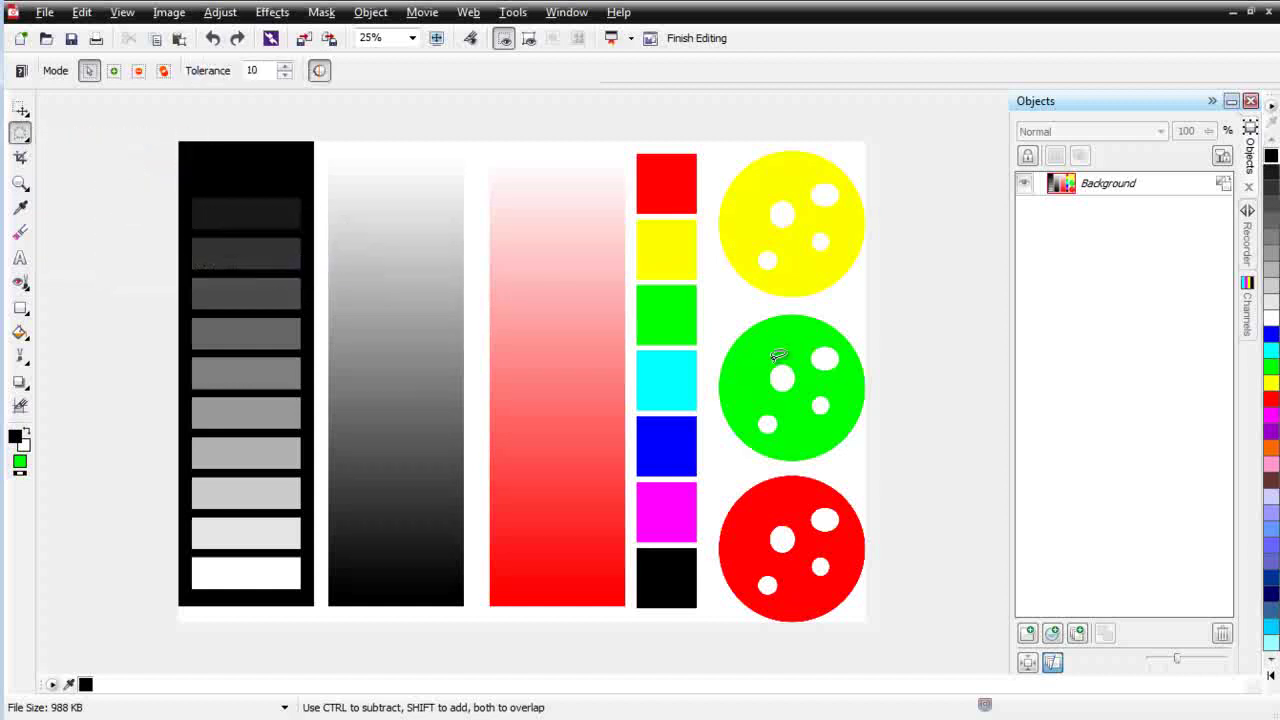
mouse_move(760, 297)
left_mouse_down()
mouse_move(720, 331)
mouse_move(706, 413)
mouse_move(738, 449)
mouse_move(794, 464)
mouse_move(870, 454)
mouse_move(886, 428)
mouse_move(888, 352)
mouse_move(833, 292)
left_mouse_up()
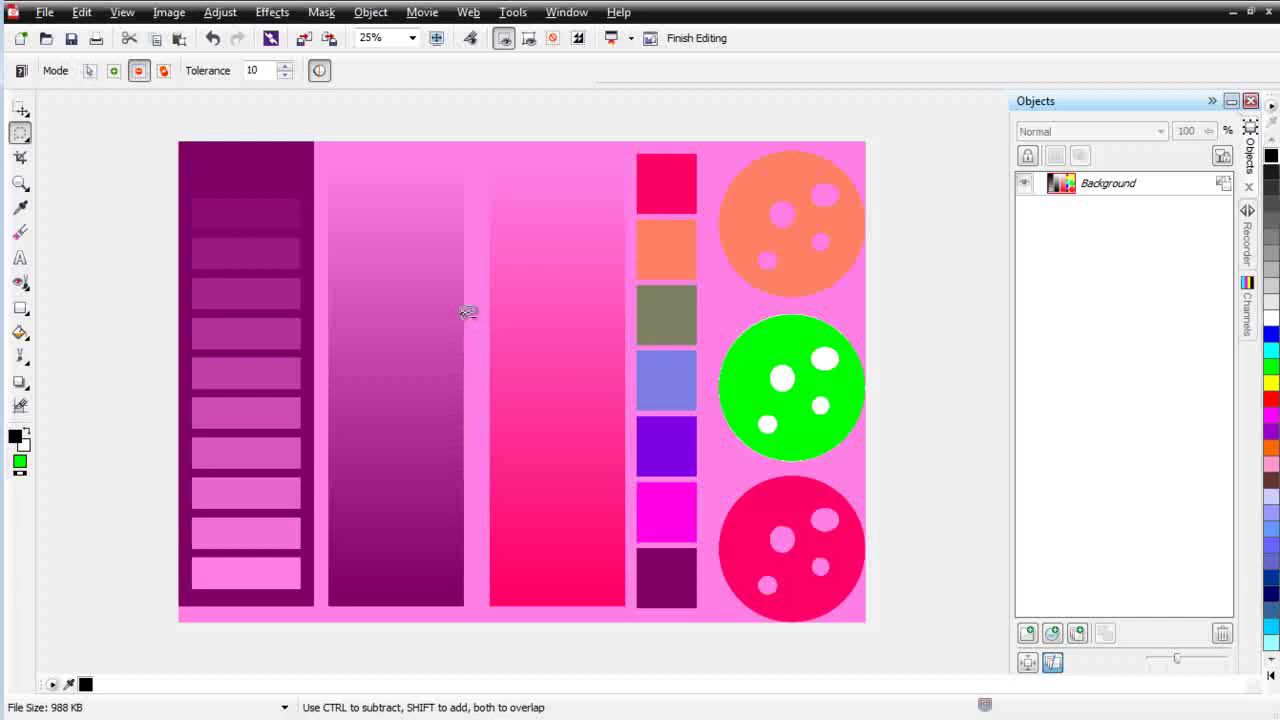
key("ctrl+z")
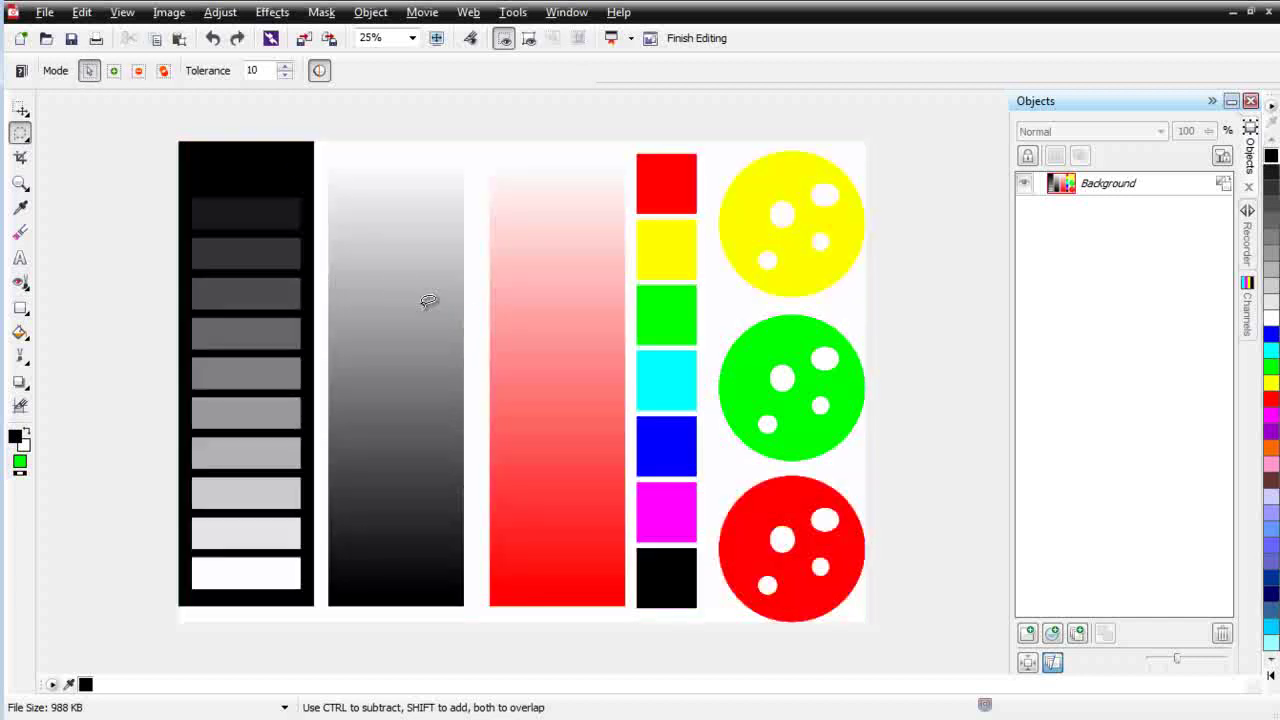
Choose Magnetic Mask and trace around the green circle, closing with a double-click
left_click(23, 140)
left_click(27, 147)
left_click(21, 134)
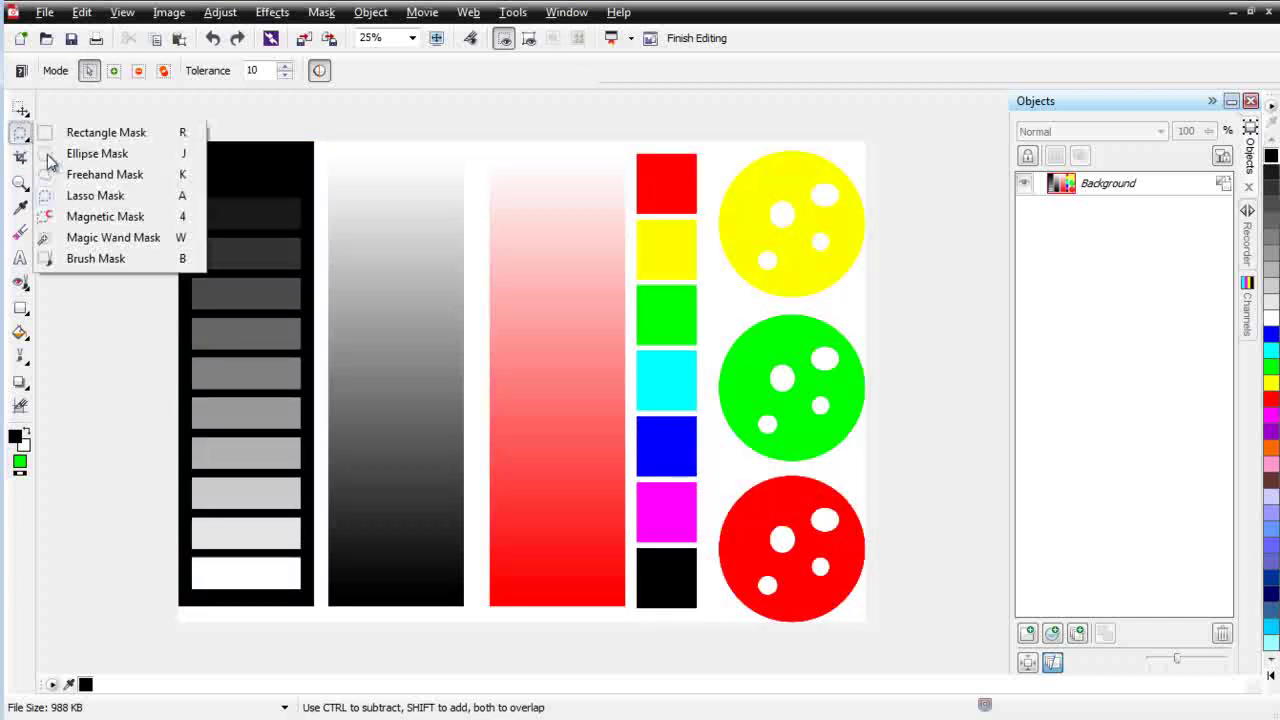
left_click(105, 216)
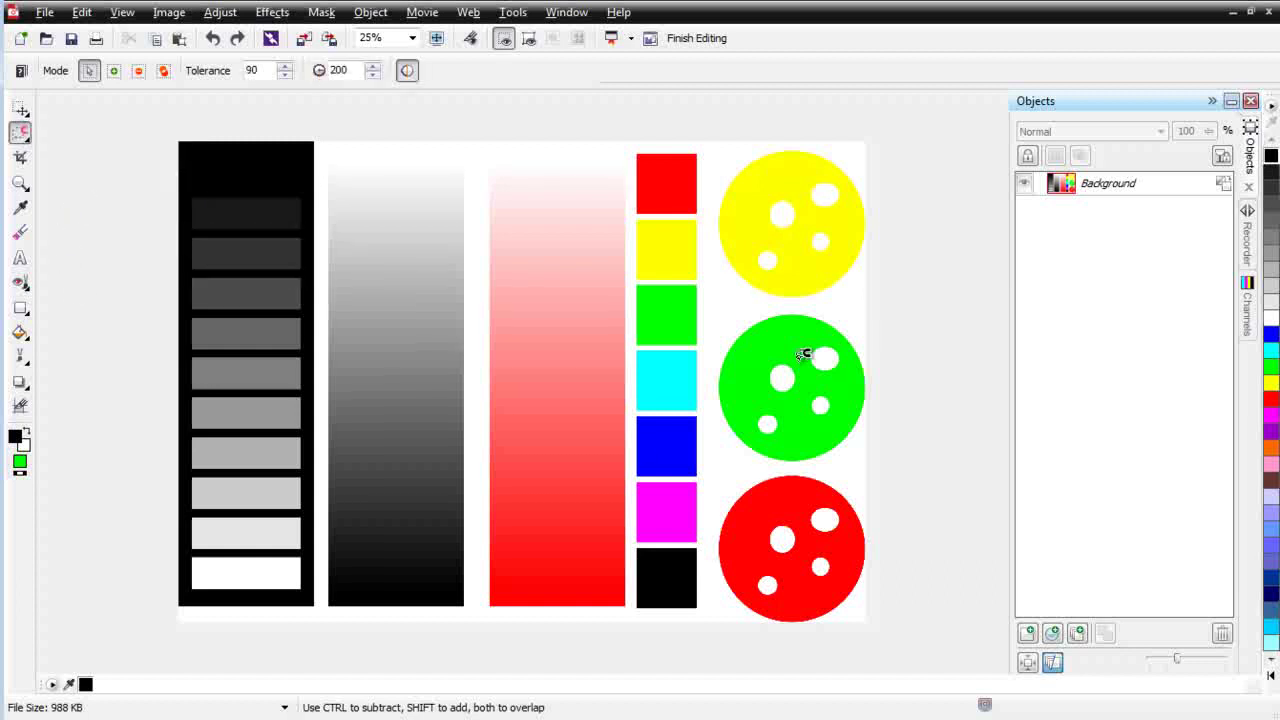
left_click(776, 310)
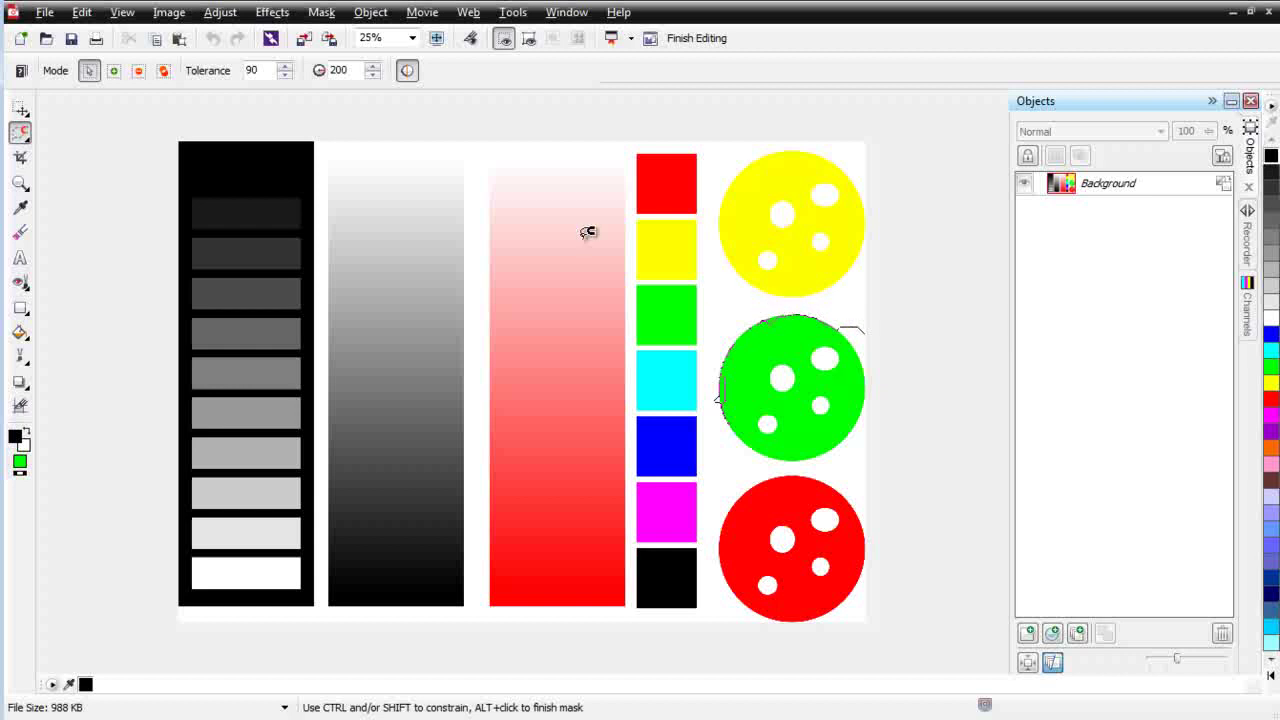
double_click(862, 378)
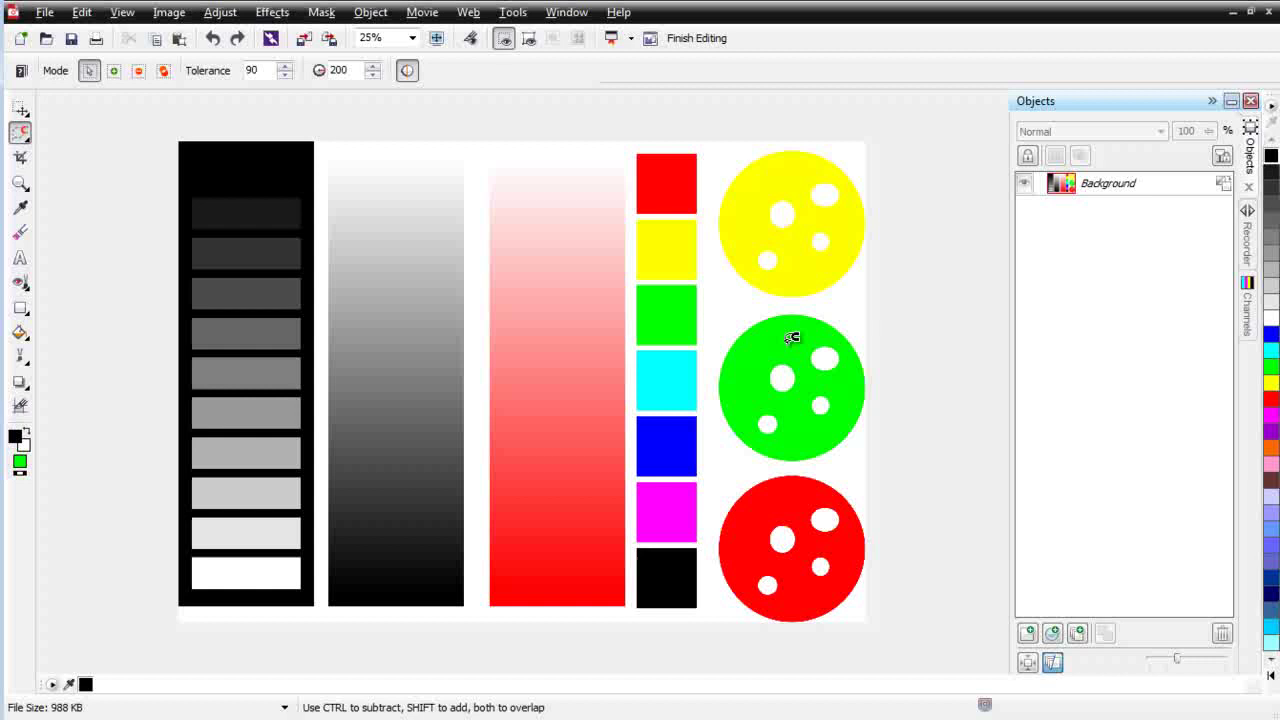
Lower the mask tolerance from 90 to 64, retrace the green circle, then undo the mask
scroll(797, 340, "up", 2)
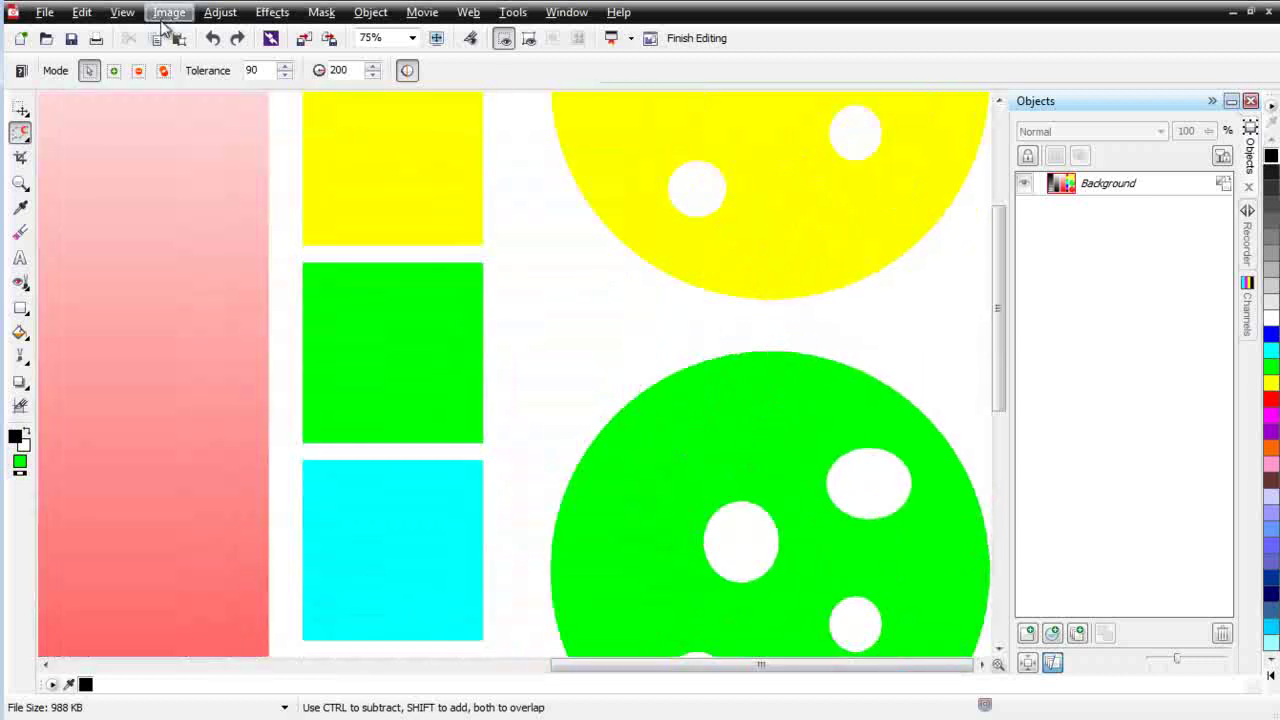
left_click_drag(288, 70, 286, 94)
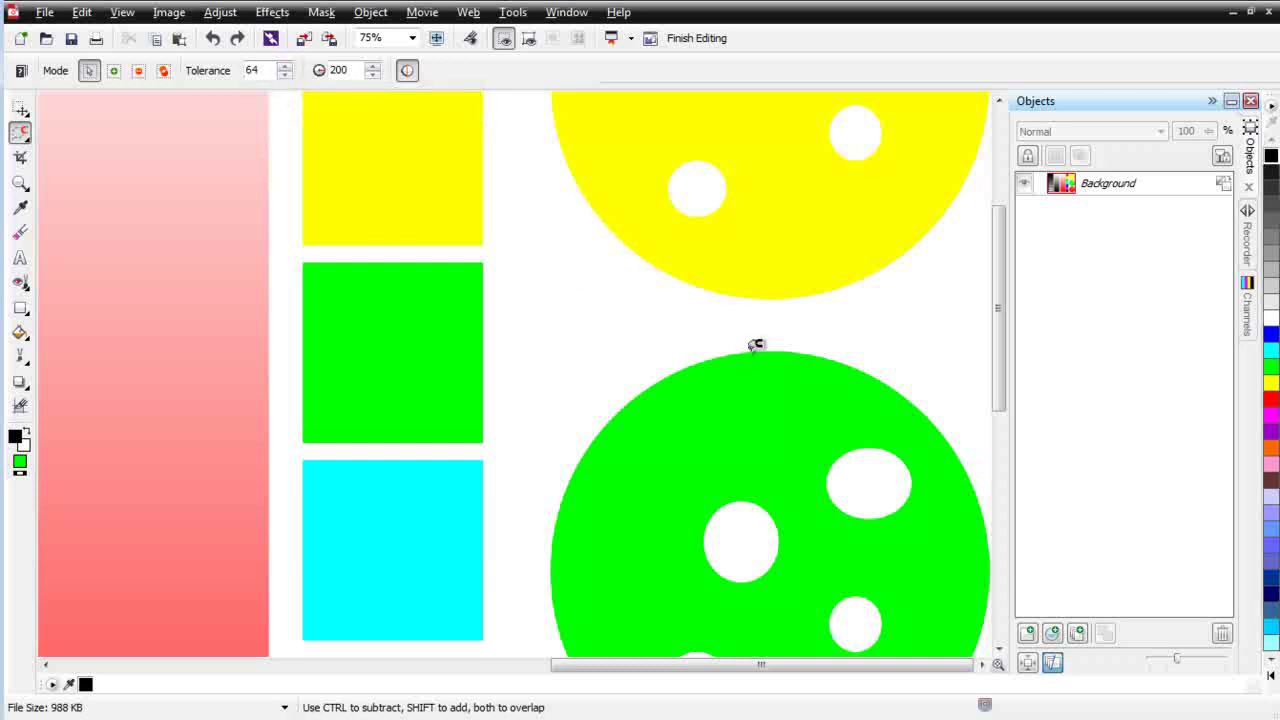
left_click(755, 345)
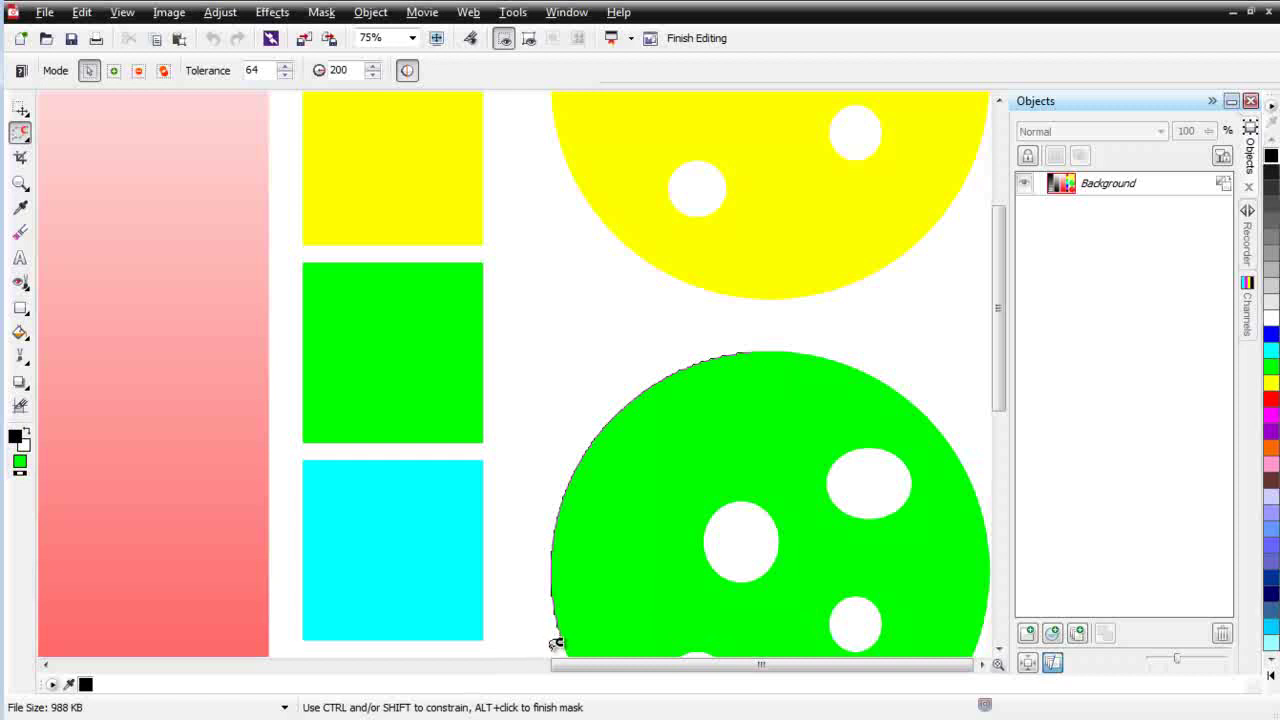
scroll(560, 633, "down", 3)
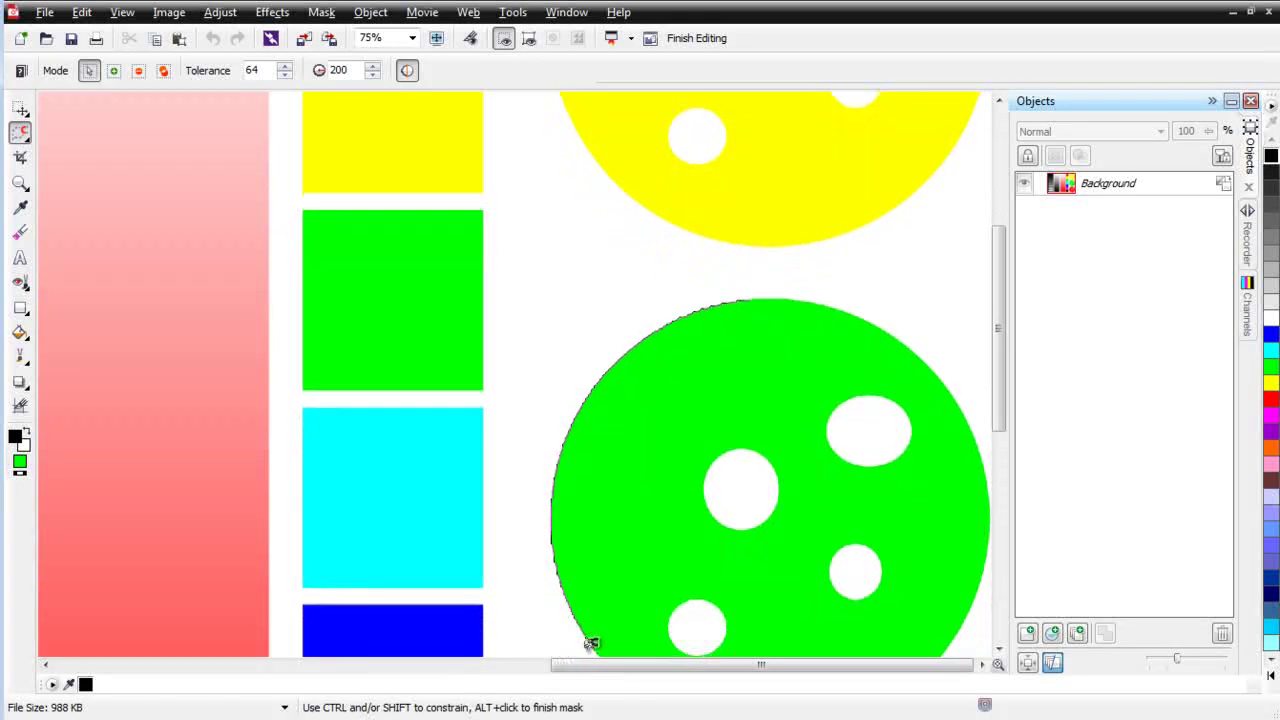
scroll(590, 640, "down", 2)
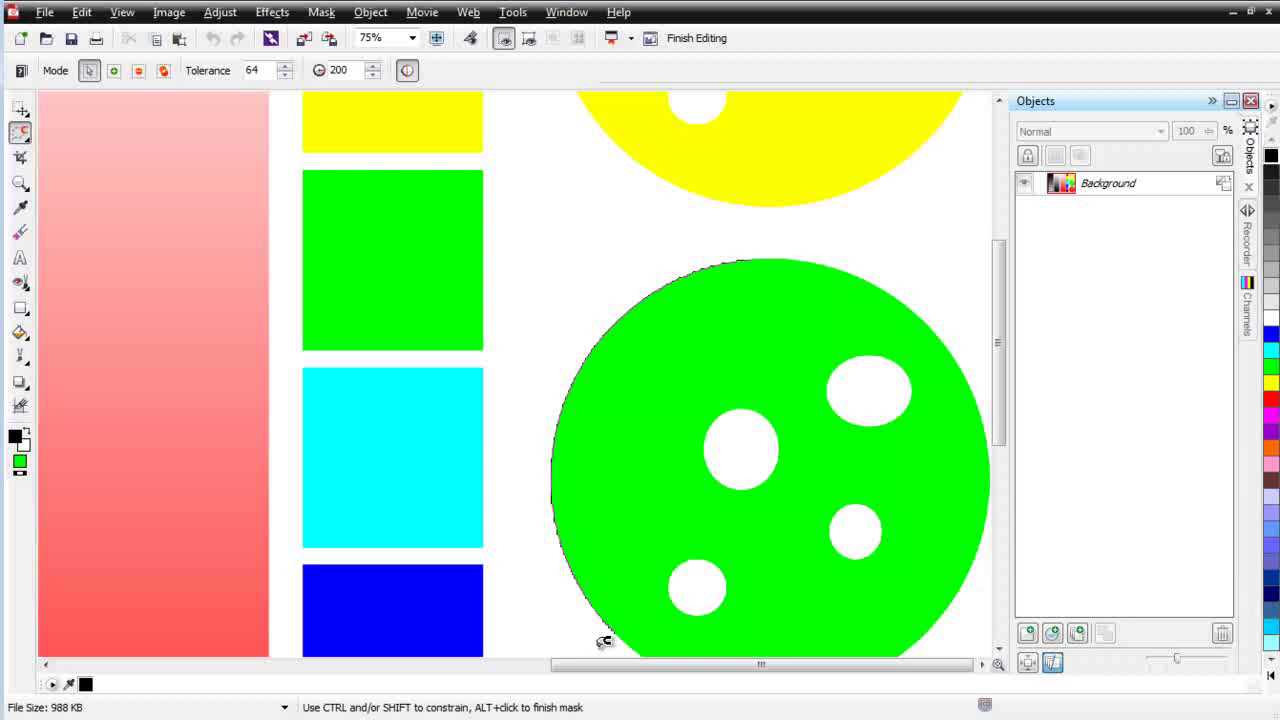
double_click(603, 641)
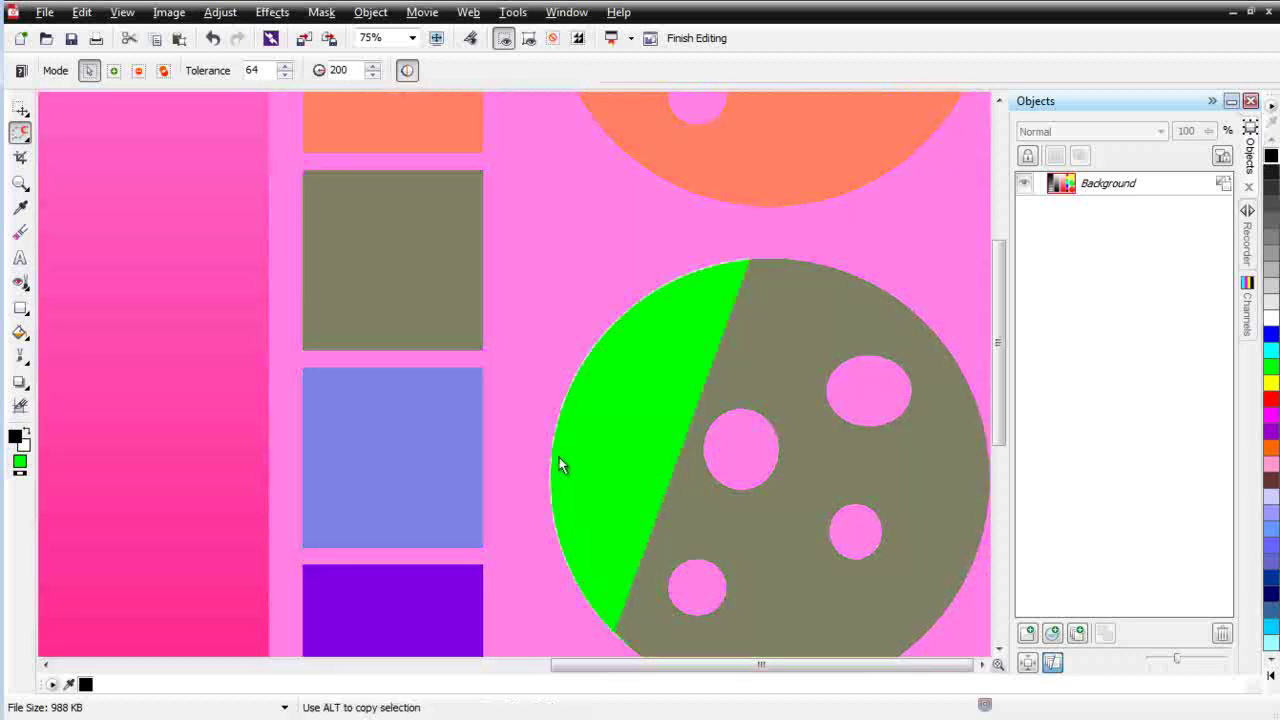
key("ctrl+z")
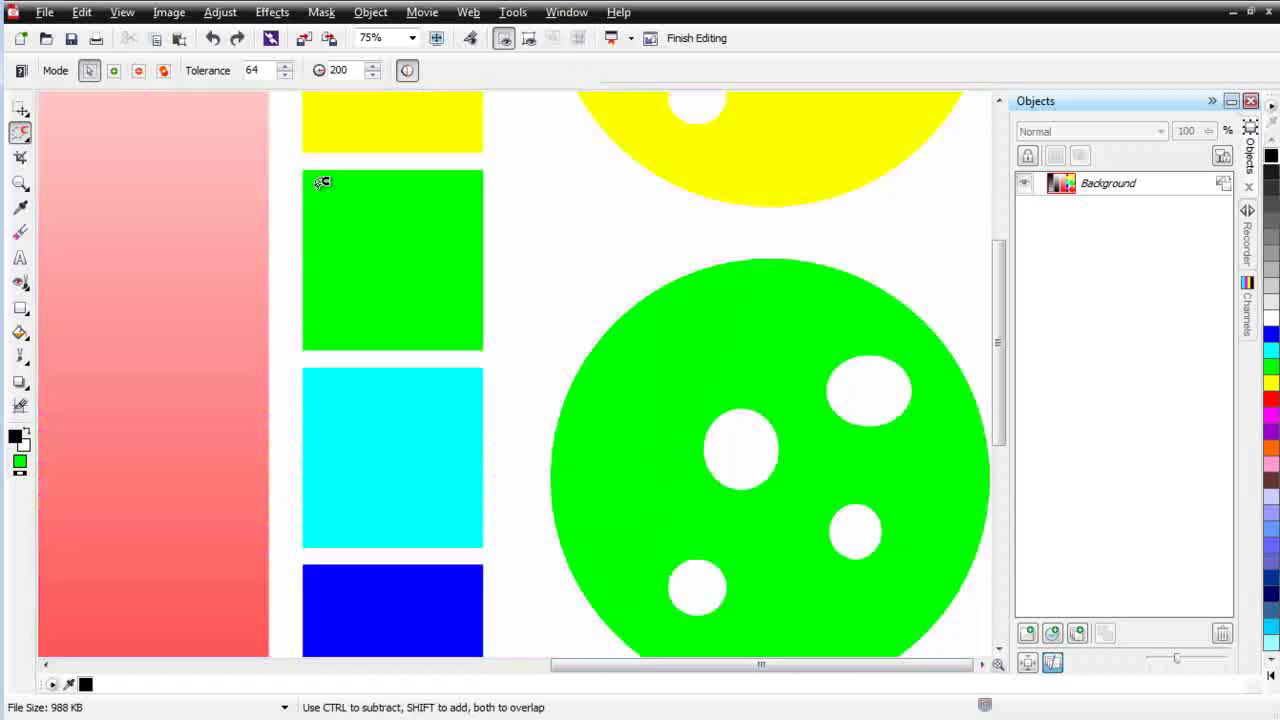
Choose Magic Wand Mask, mask the green circle by its colour, then undo it
left_click(22, 112)
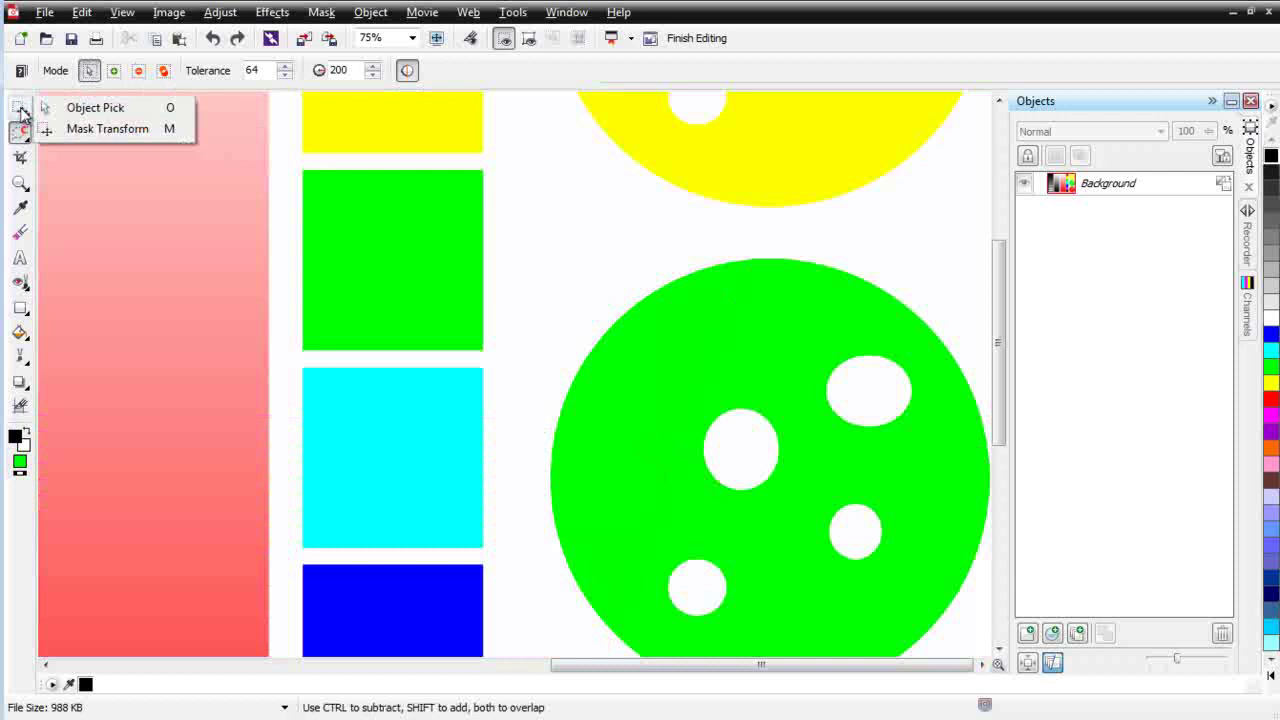
left_click(20, 132)
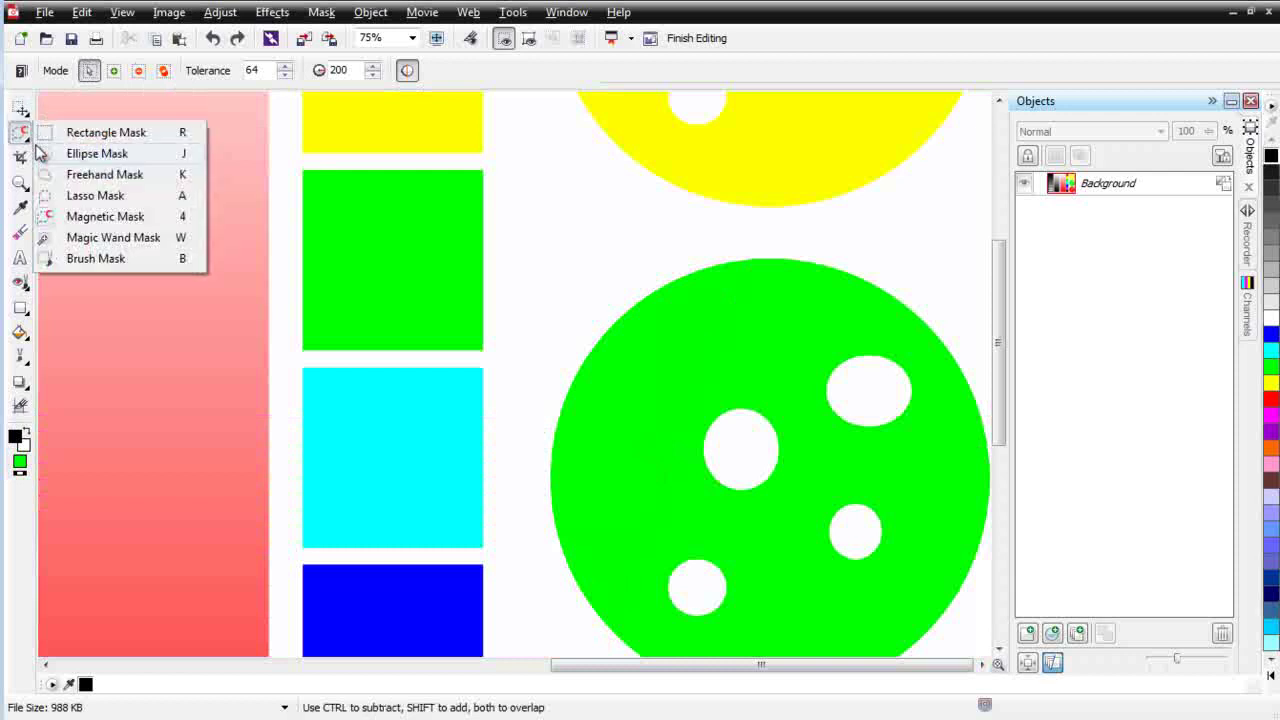
left_click(104, 240)
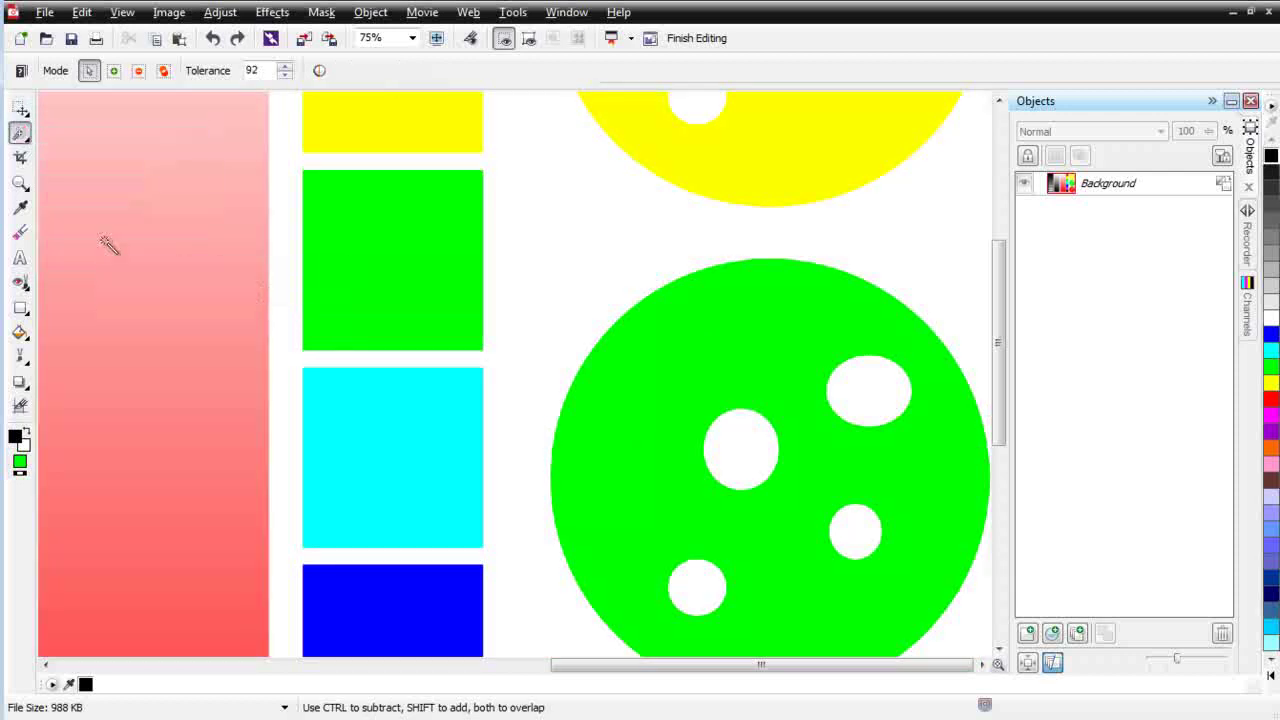
left_click(751, 378)
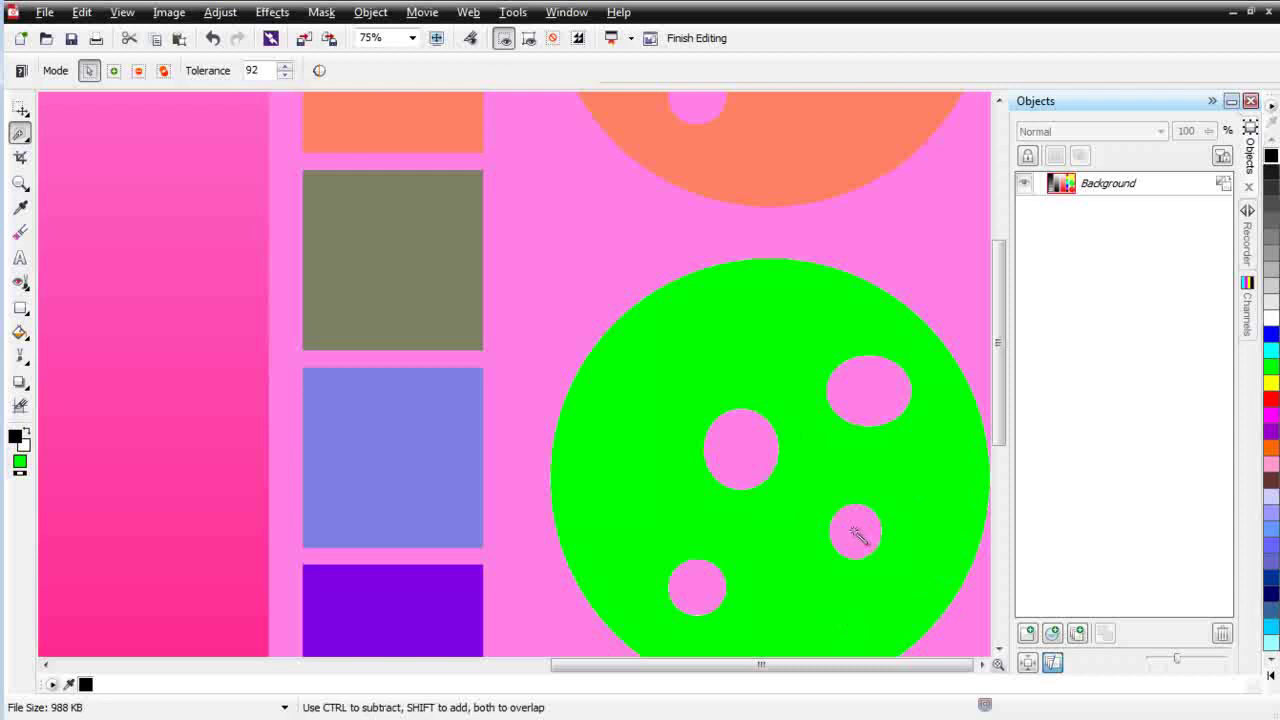
key("ctrl+z")
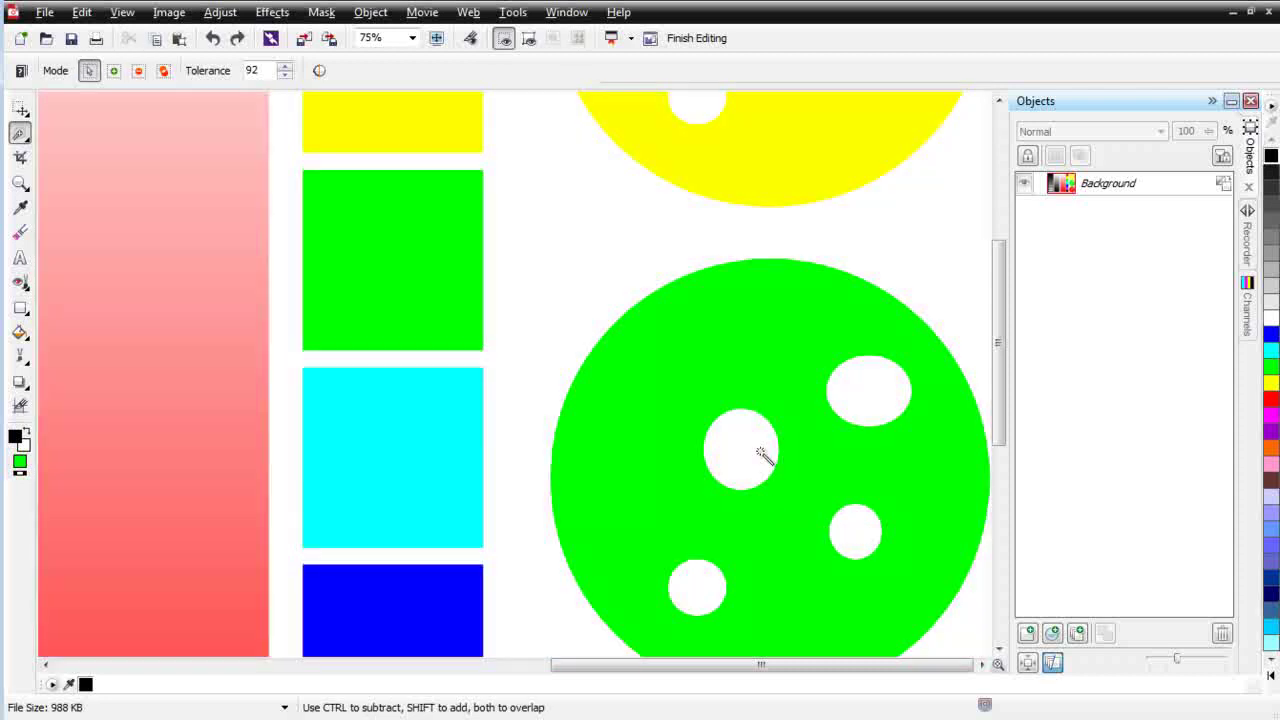
Brush-mask a stroke over the green square, pick a size 50 square brush, and undo
left_click(20, 133)
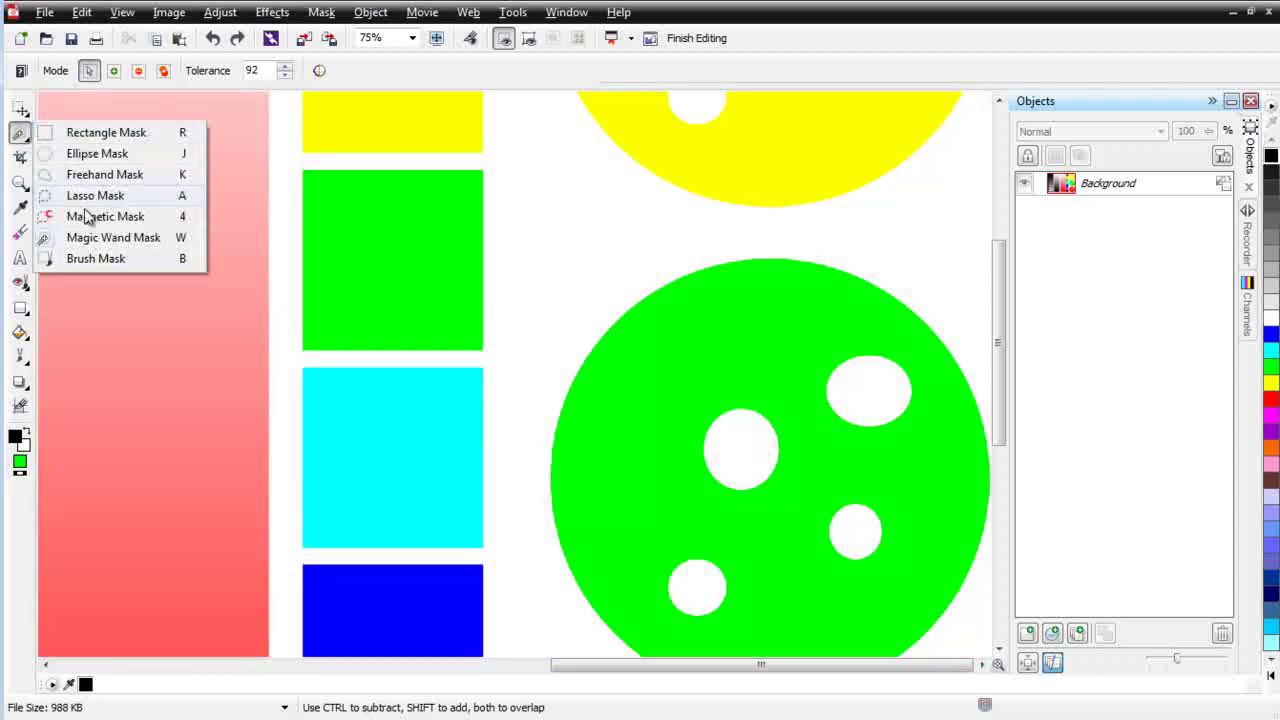
left_click(155, 264)
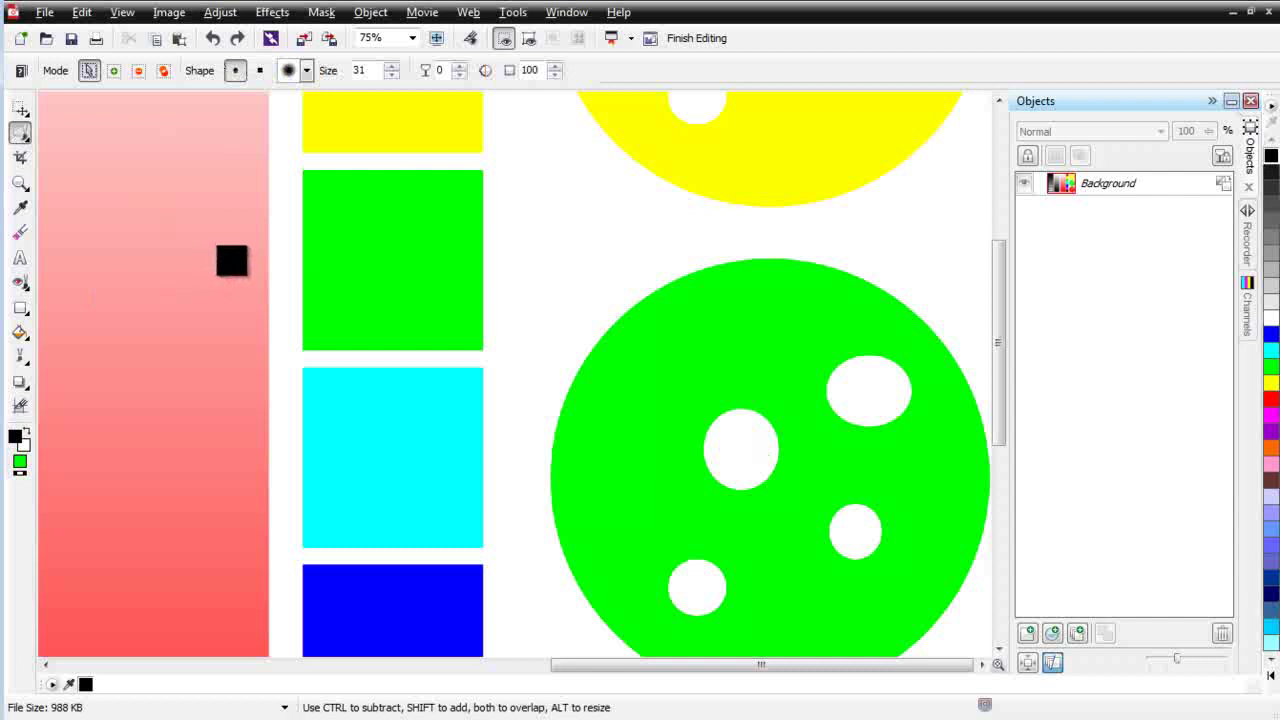
left_click(260, 378)
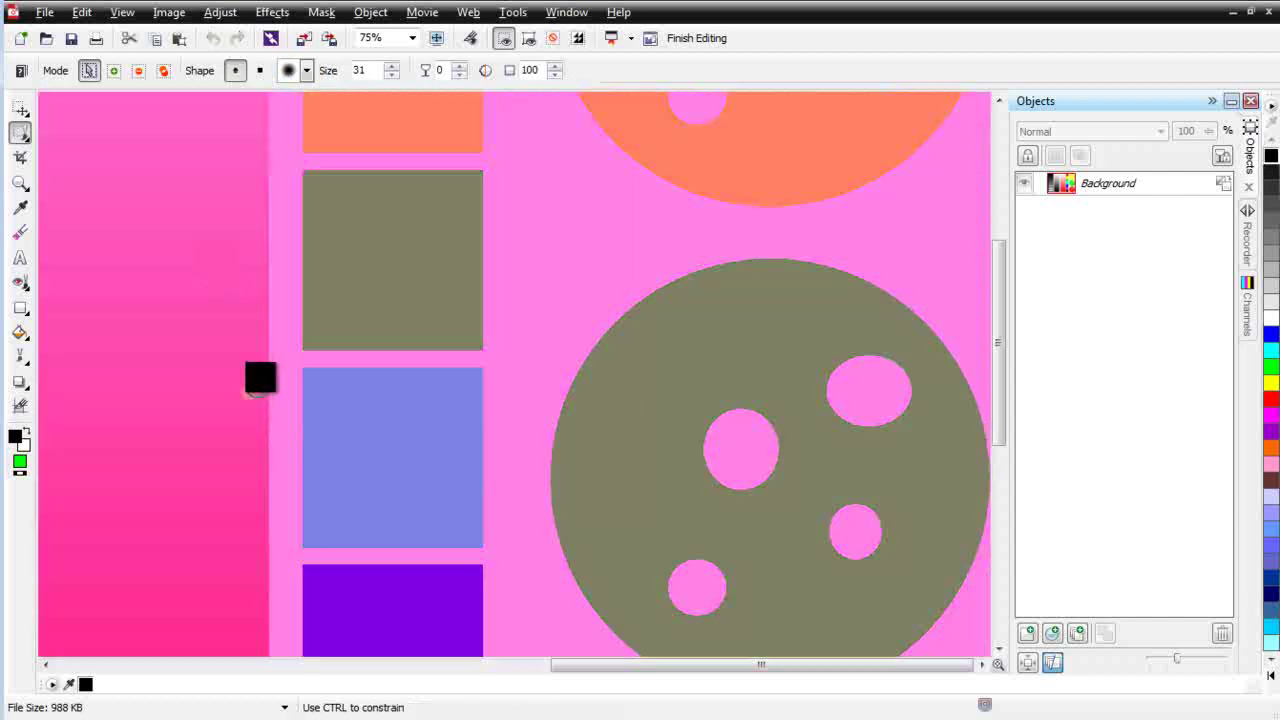
mouse_move(260, 378)
left_mouse_down()
mouse_move(282, 345)
mouse_move(360, 322)
mouse_move(436, 267)
mouse_move(405, 213)
mouse_move(351, 203)
mouse_move(299, 215)
mouse_move(300, 260)
mouse_move(344, 263)
mouse_move(226, 326)
left_mouse_up()
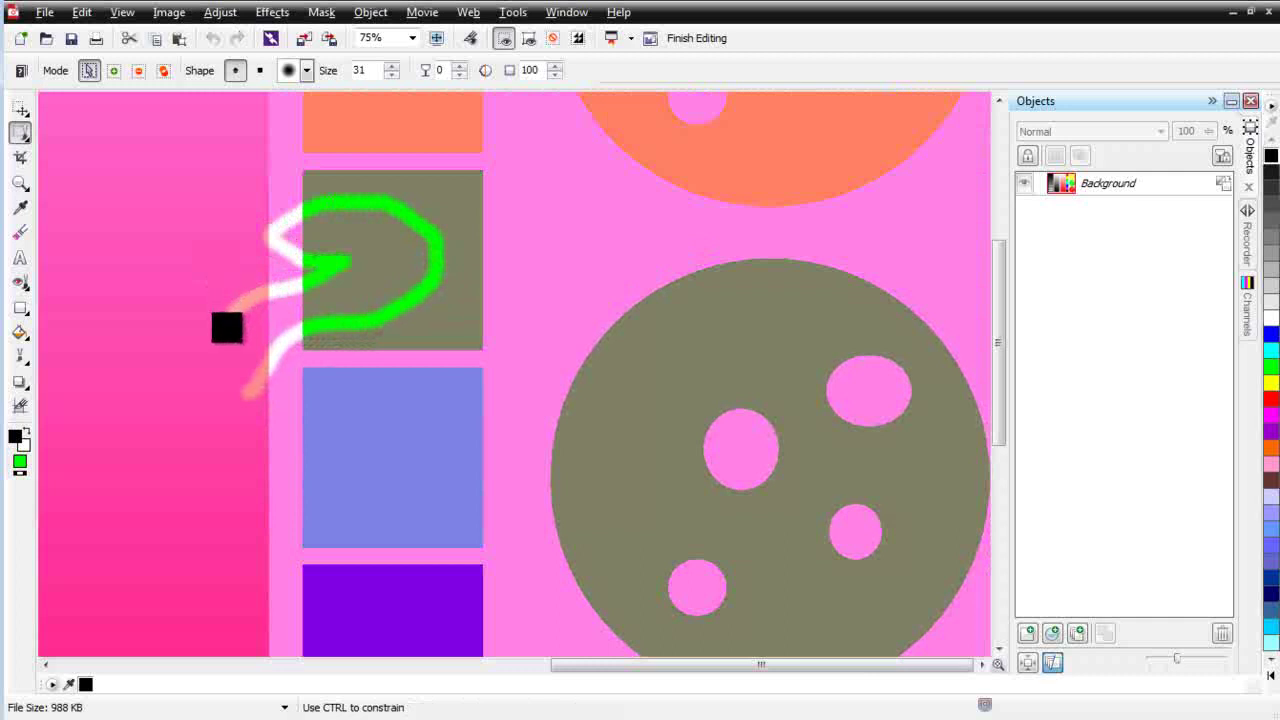
left_click(307, 70)
left_click(370, 182)
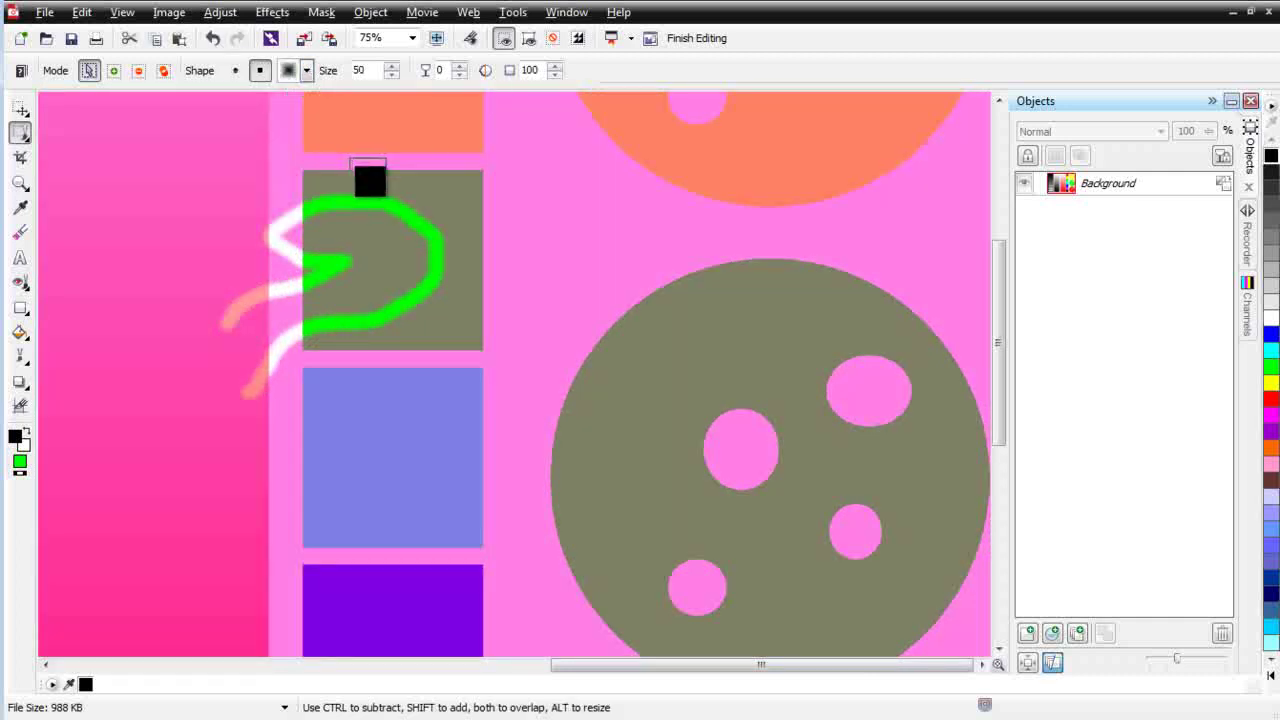
key("ctrl+z")
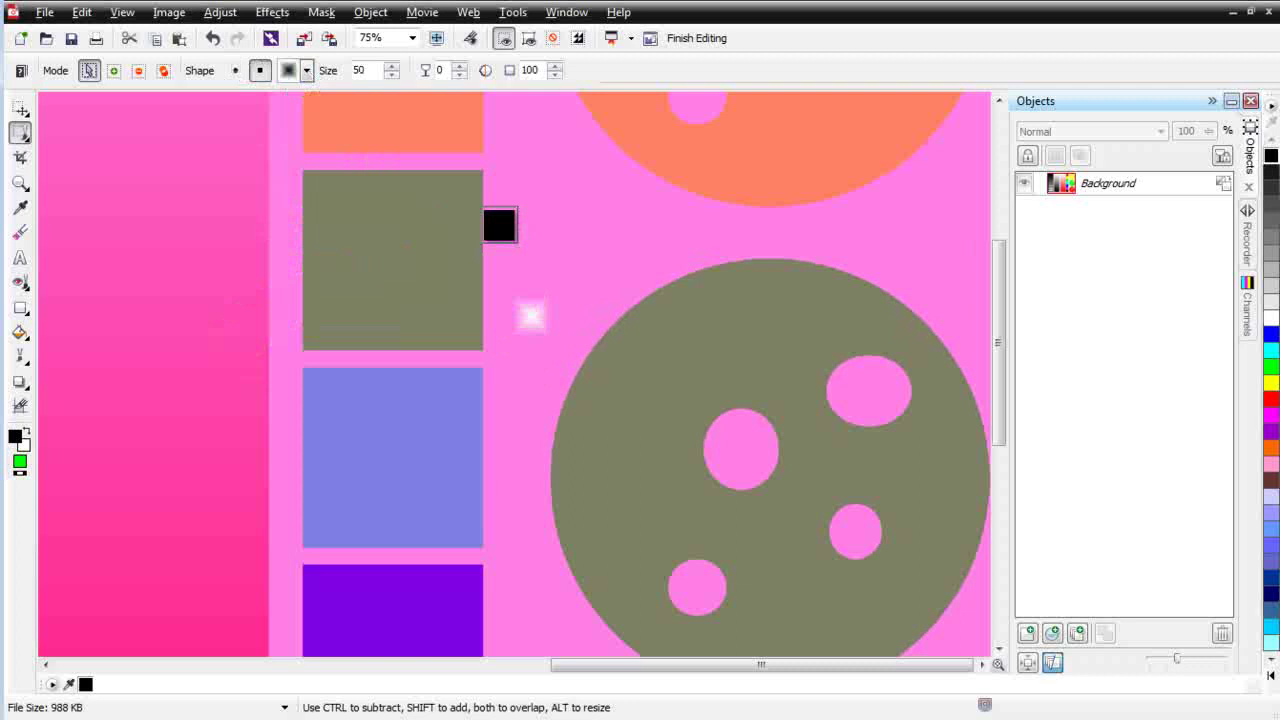
Brush-mask across the green and cyan squares, undo it, and switch to Object Pick
mouse_move(494, 149)
left_mouse_down()
mouse_move(494, 180)
mouse_move(455, 232)
mouse_move(395, 241)
mouse_move(319, 277)
mouse_move(361, 327)
mouse_move(328, 388)
mouse_move(285, 428)
mouse_move(334, 485)
mouse_move(491, 369)
left_mouse_up()
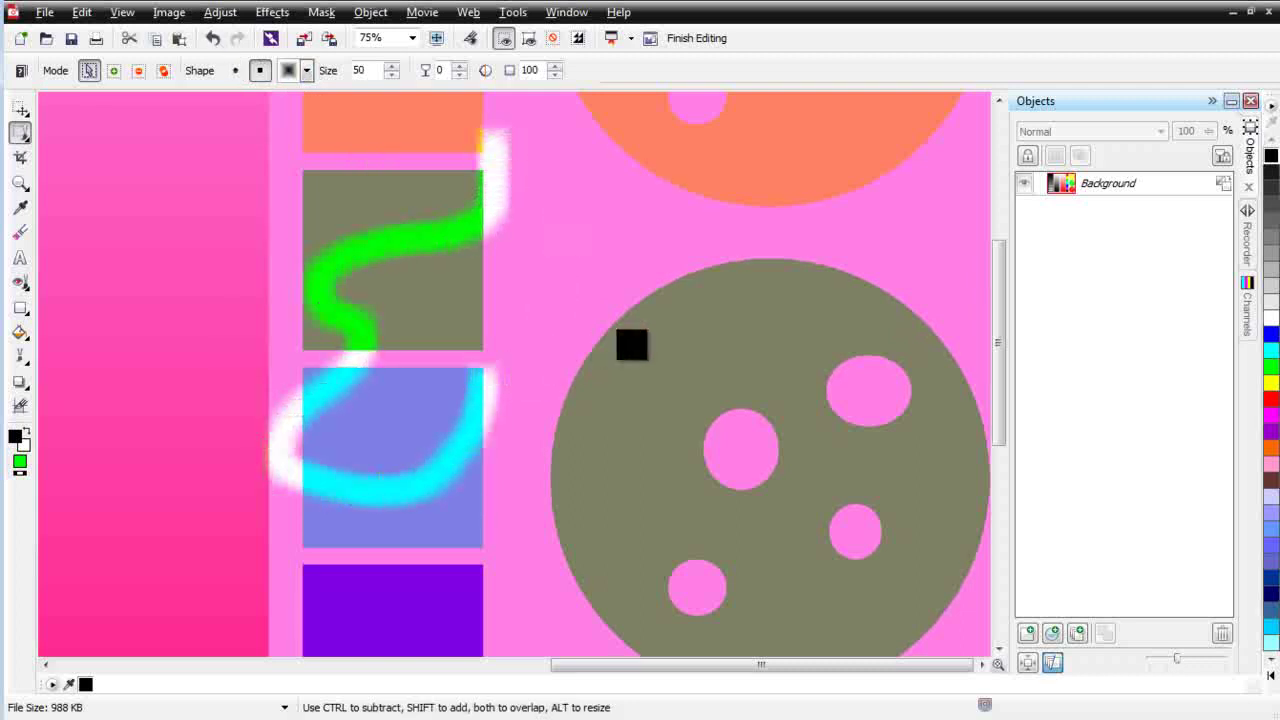
key("ctrl")
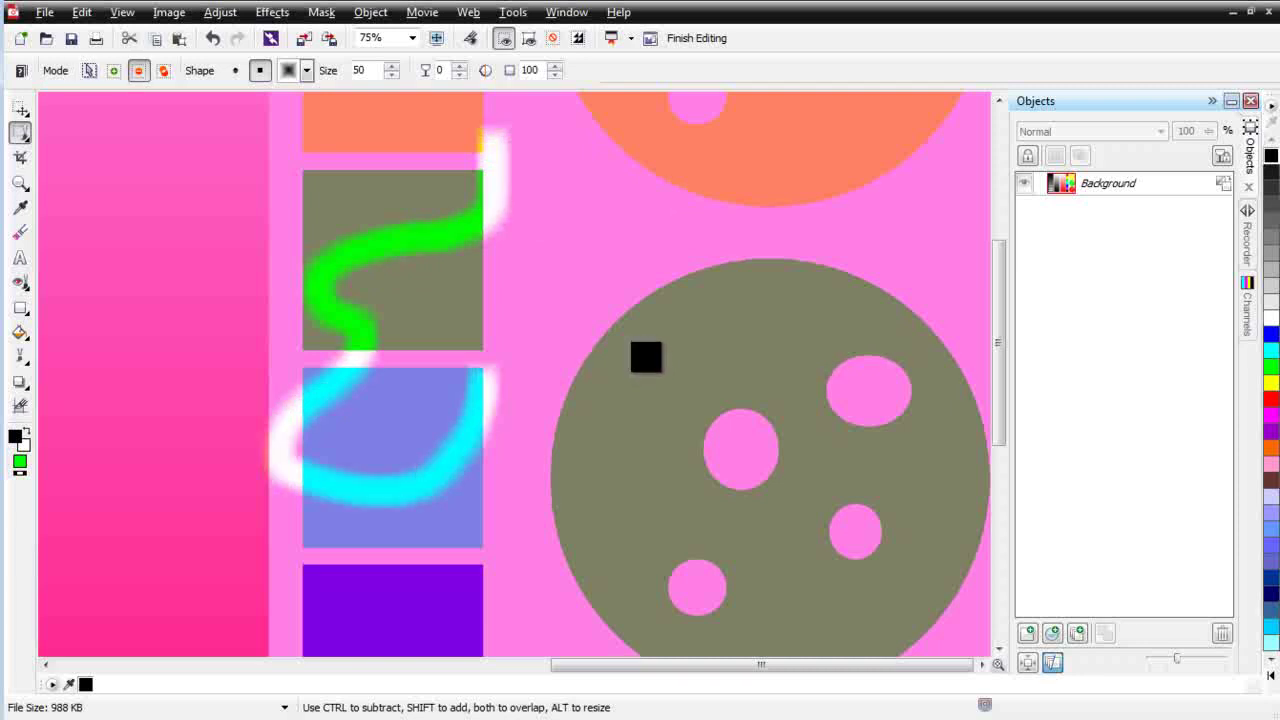
key("ctrl+z")
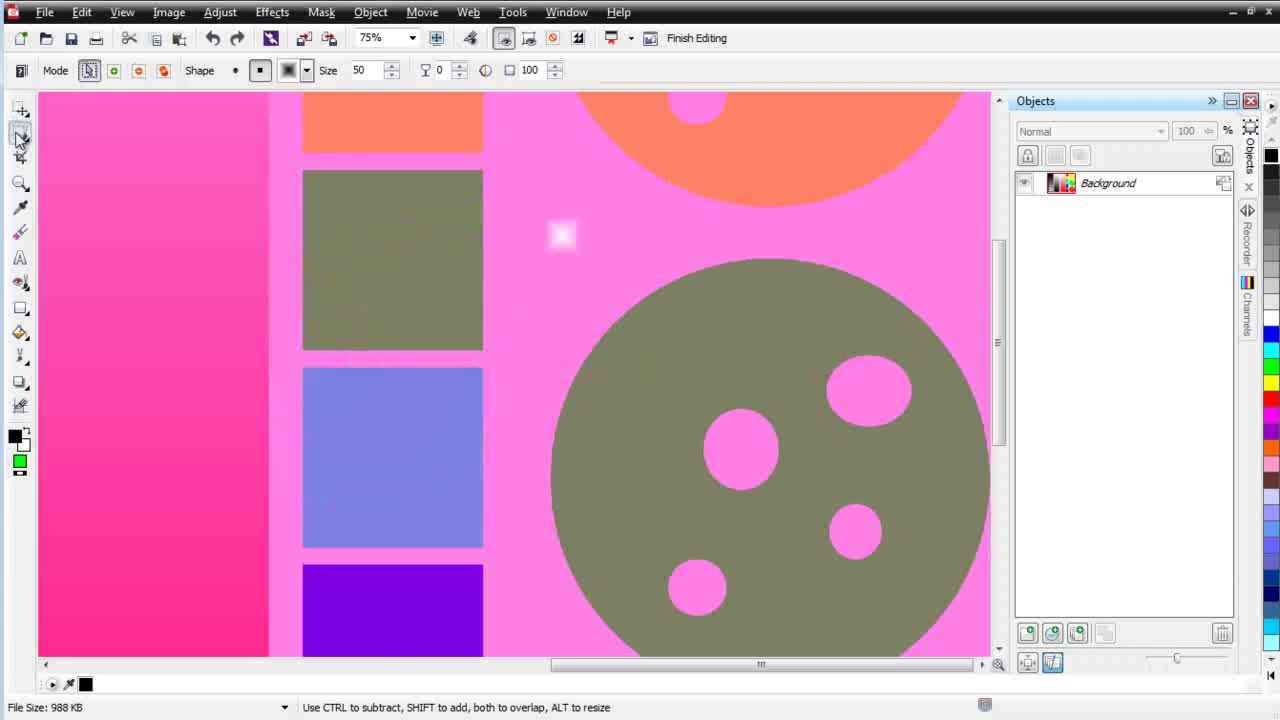
left_click(22, 110)
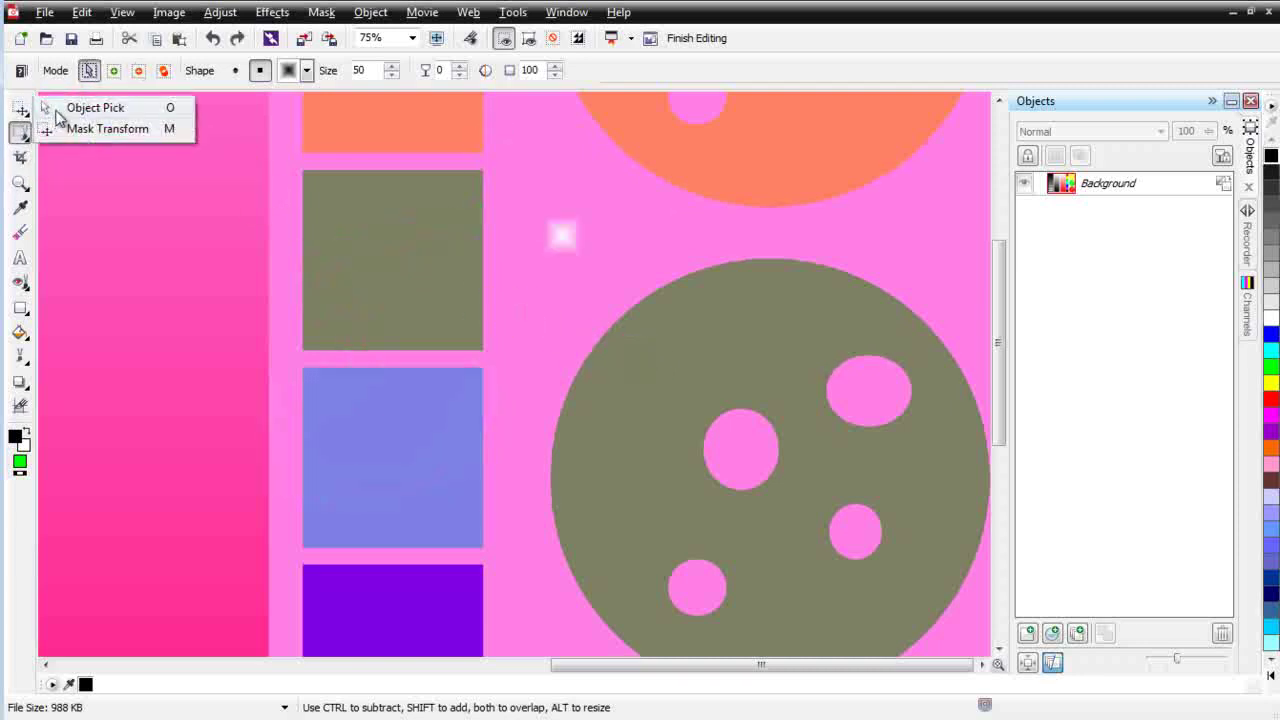
left_click(56, 110)
Remove the existing mask and Magic Wand-mask the green circle at tolerance 92
left_click(322, 13)
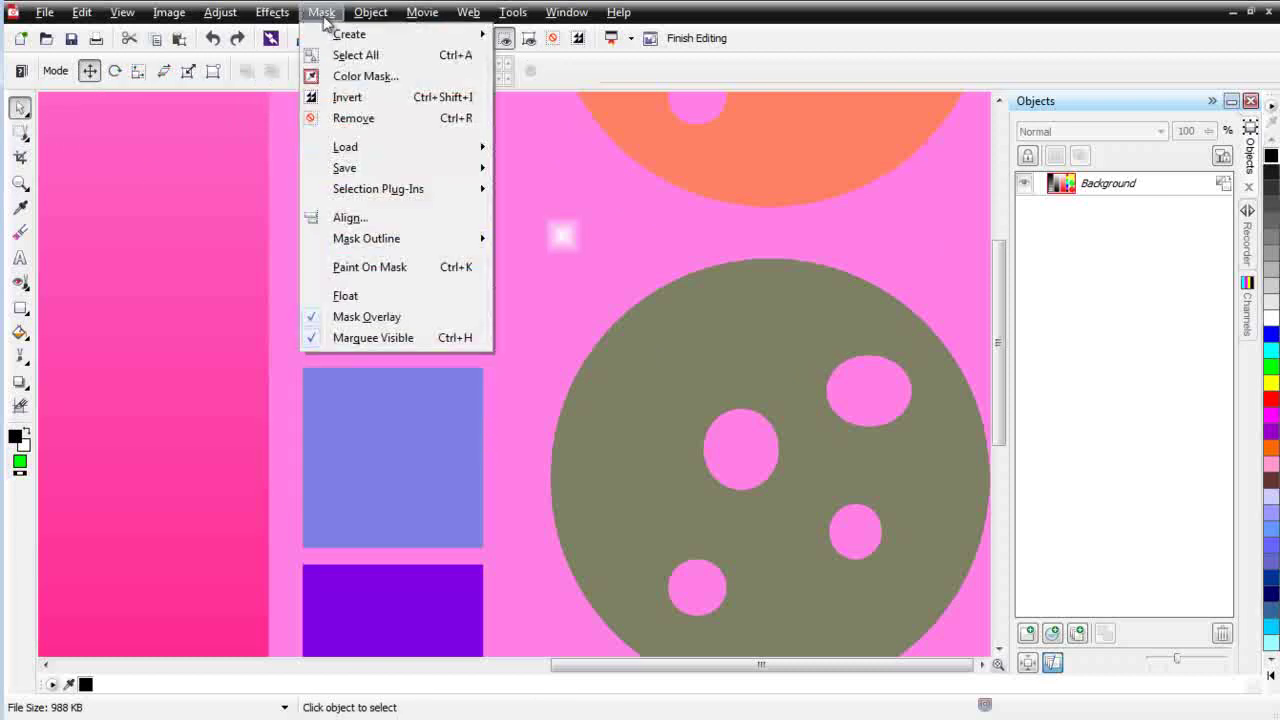
left_click(350, 119)
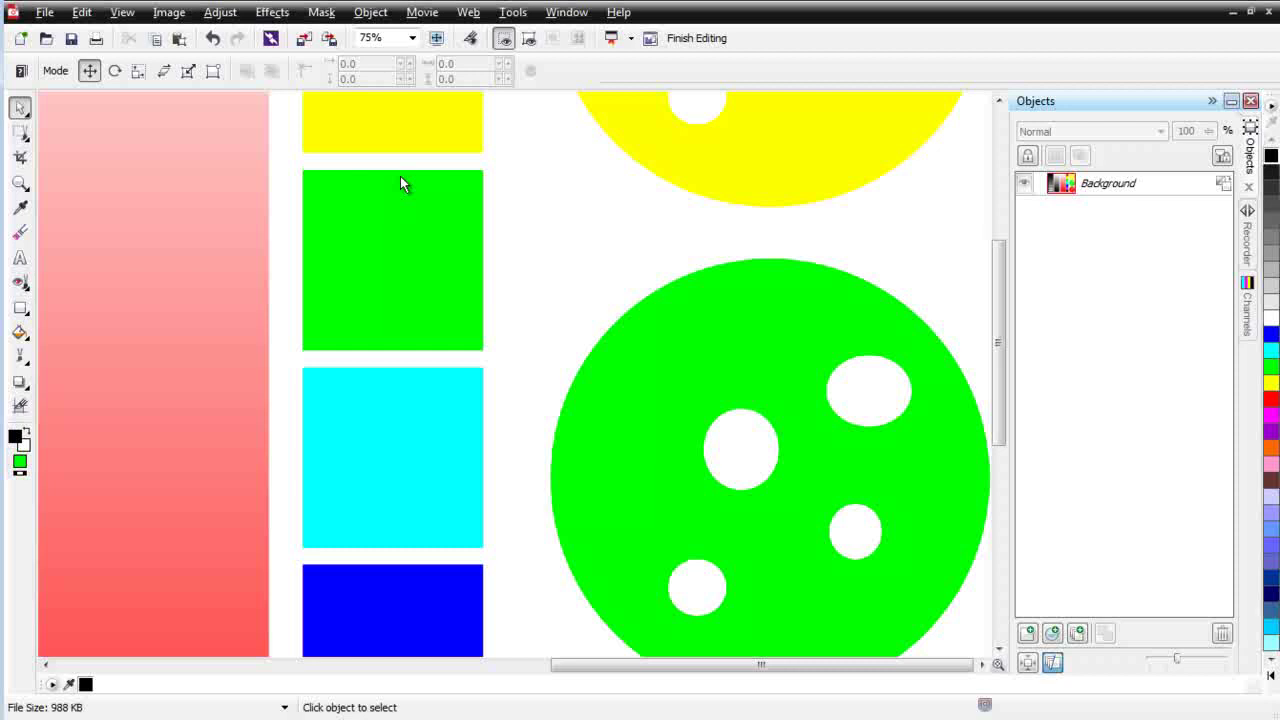
left_click(21, 130)
left_click(113, 237)
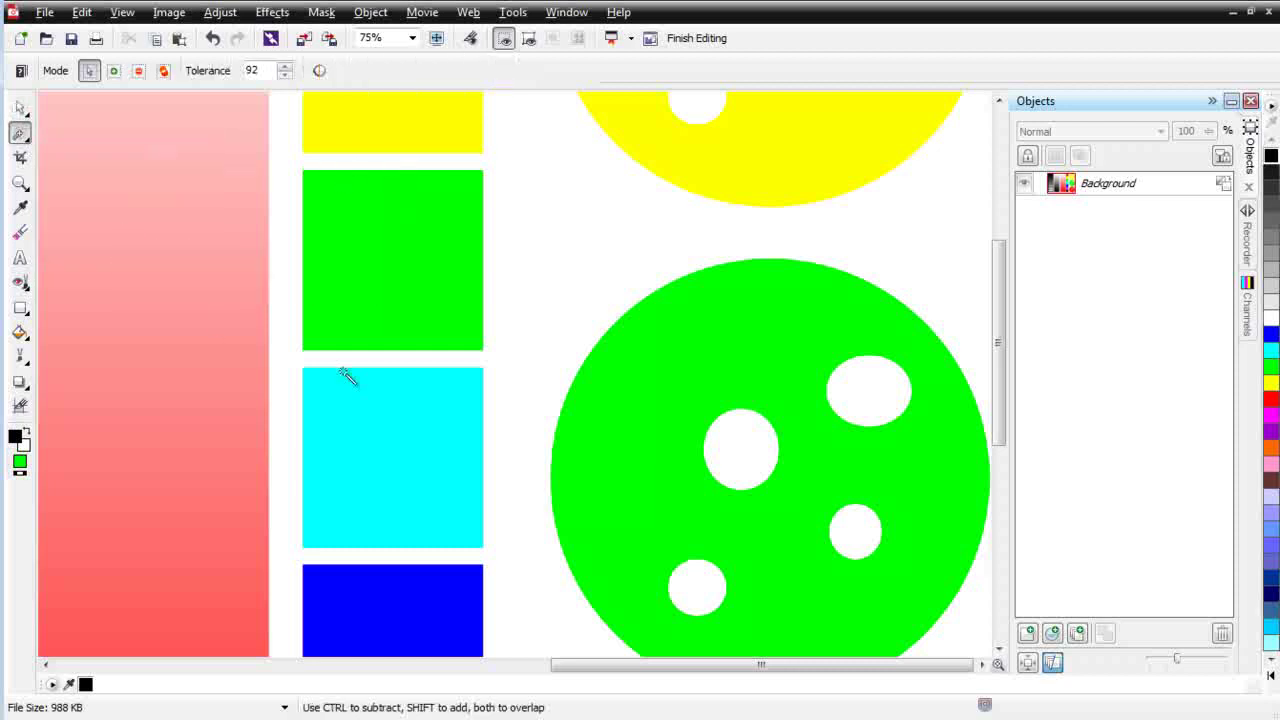
left_click(706, 346)
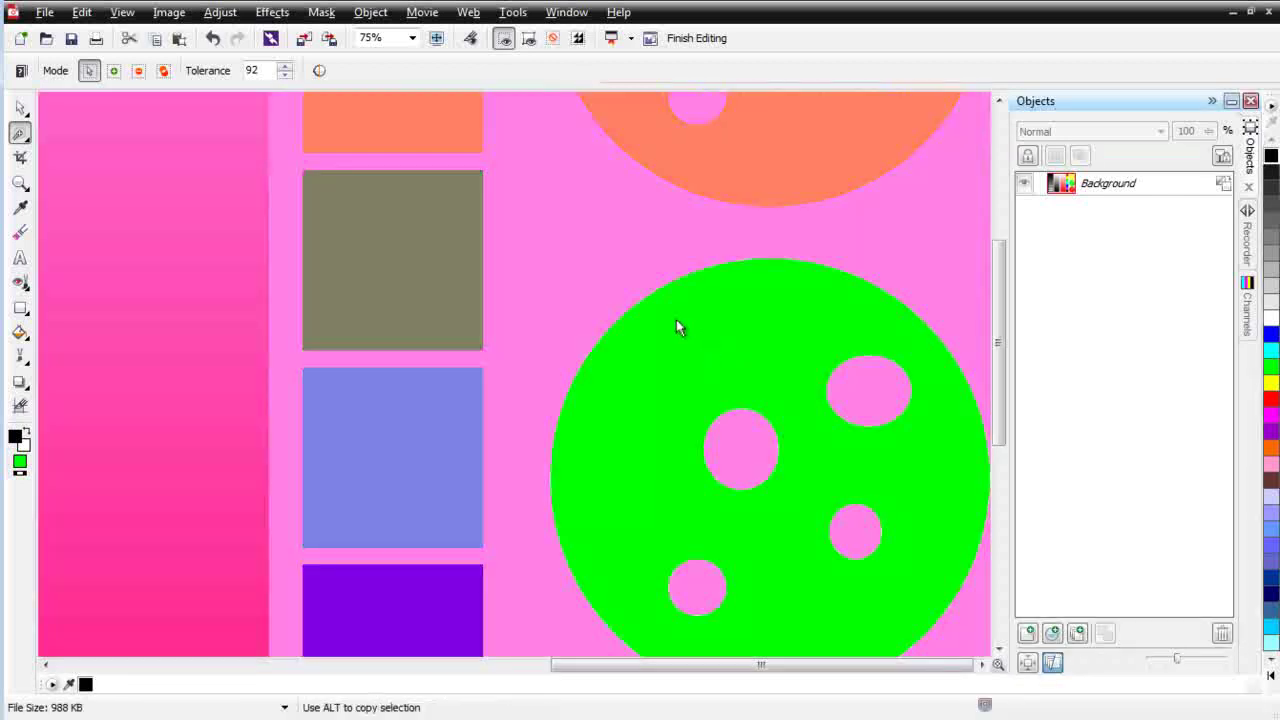
scroll(676, 320, "up", 3)
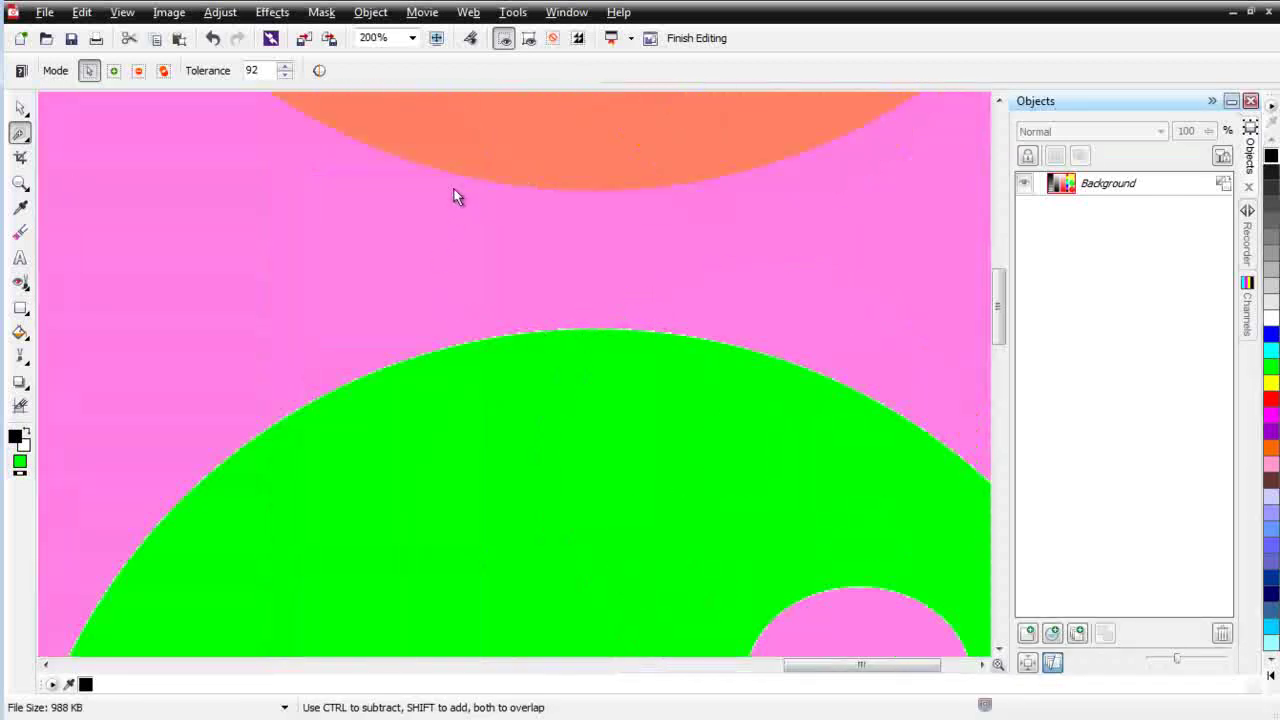
left_click(324, 14)
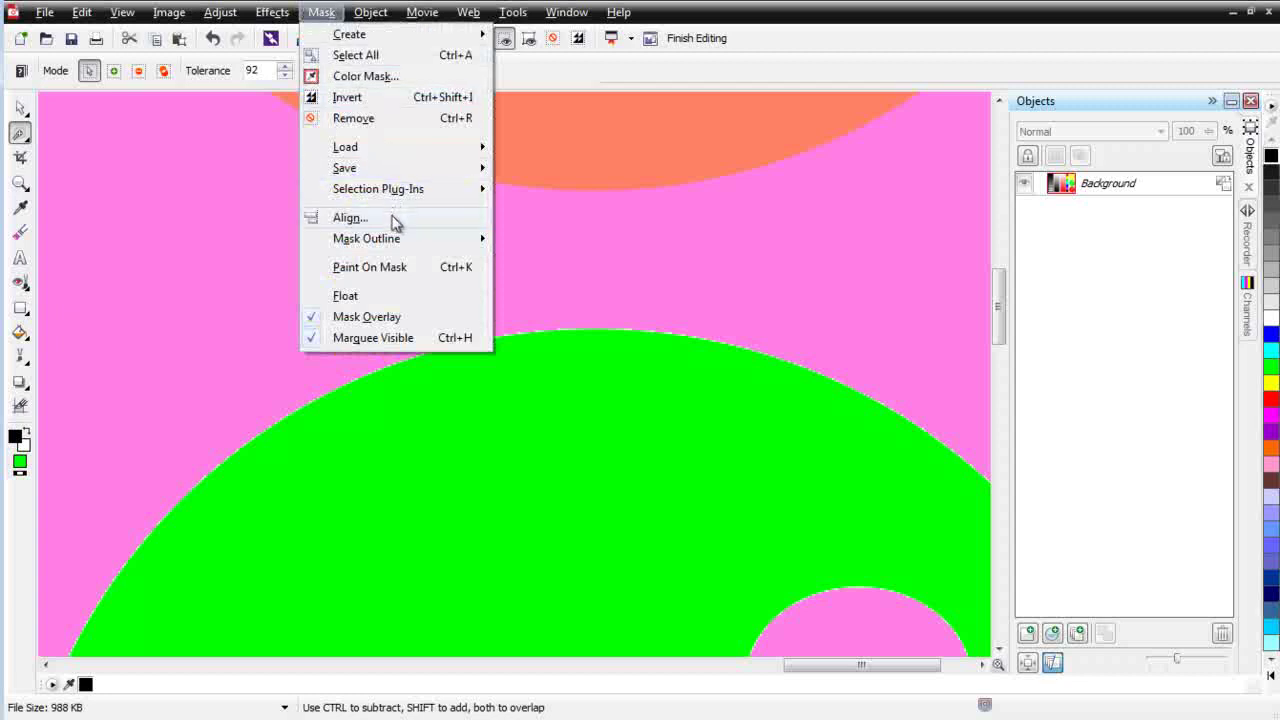
mouse_move(388, 246)
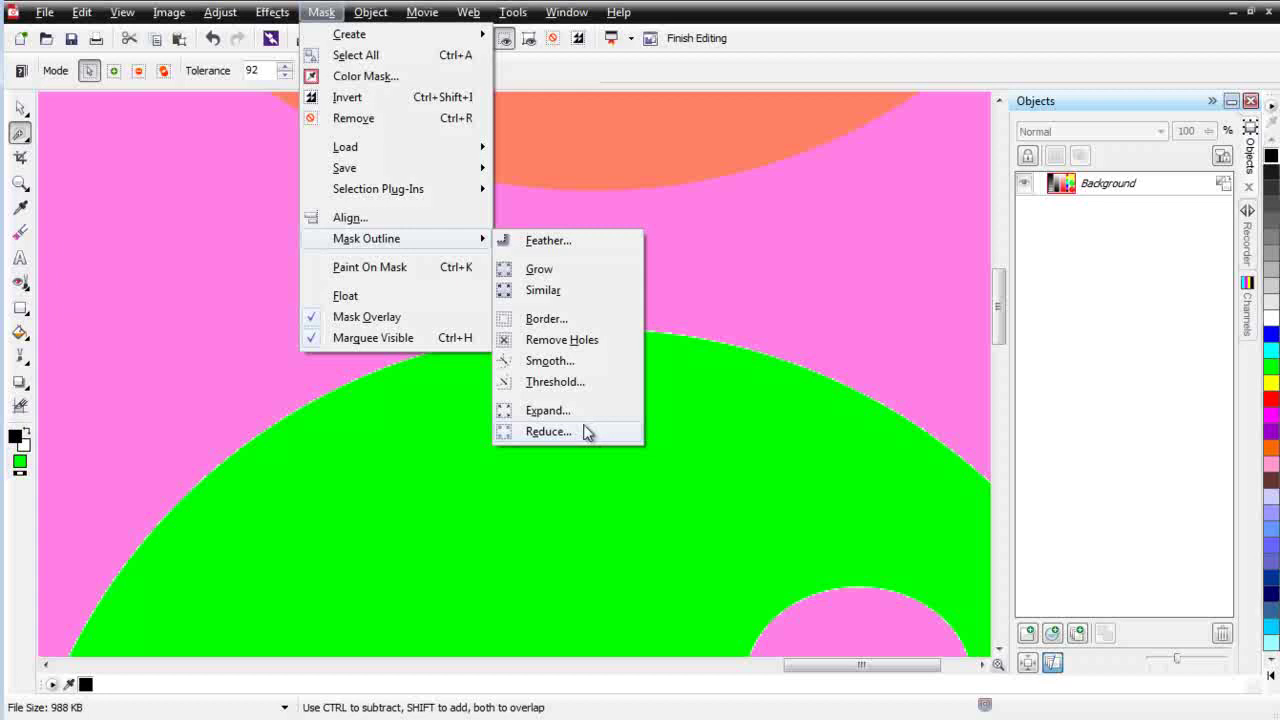
left_click(548, 431)
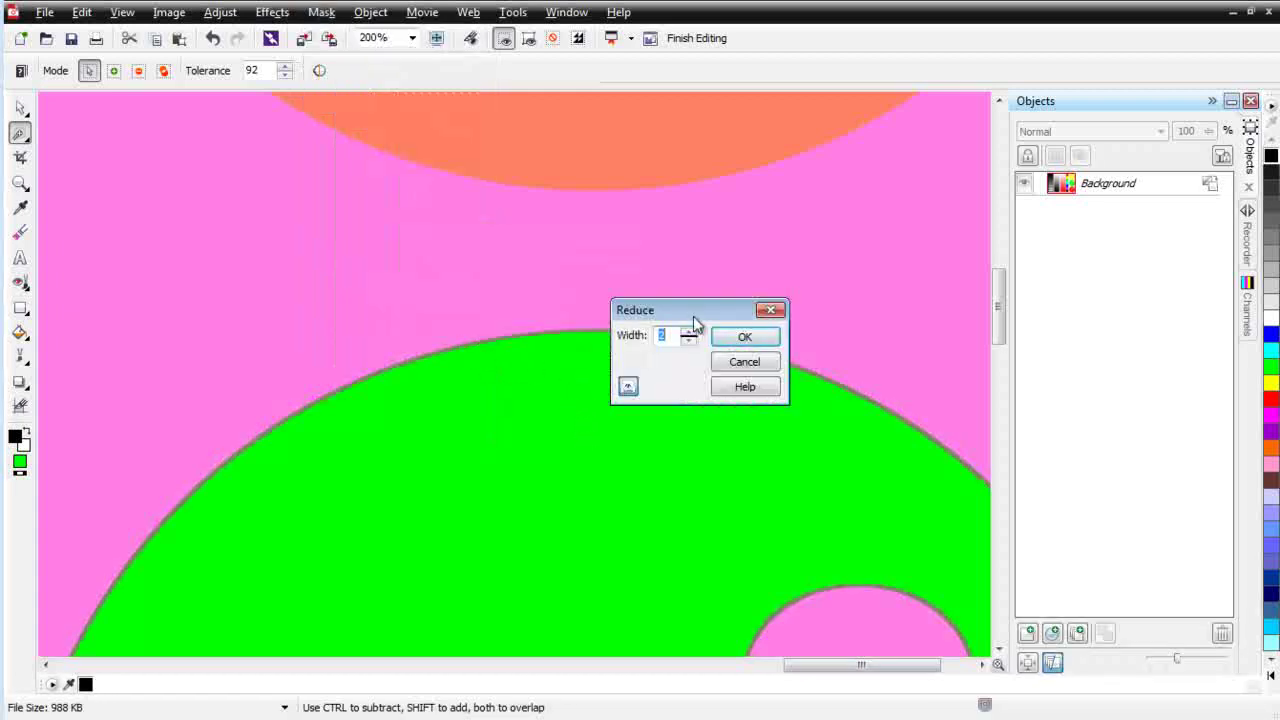
left_click_drag(688, 335, 683, 294)
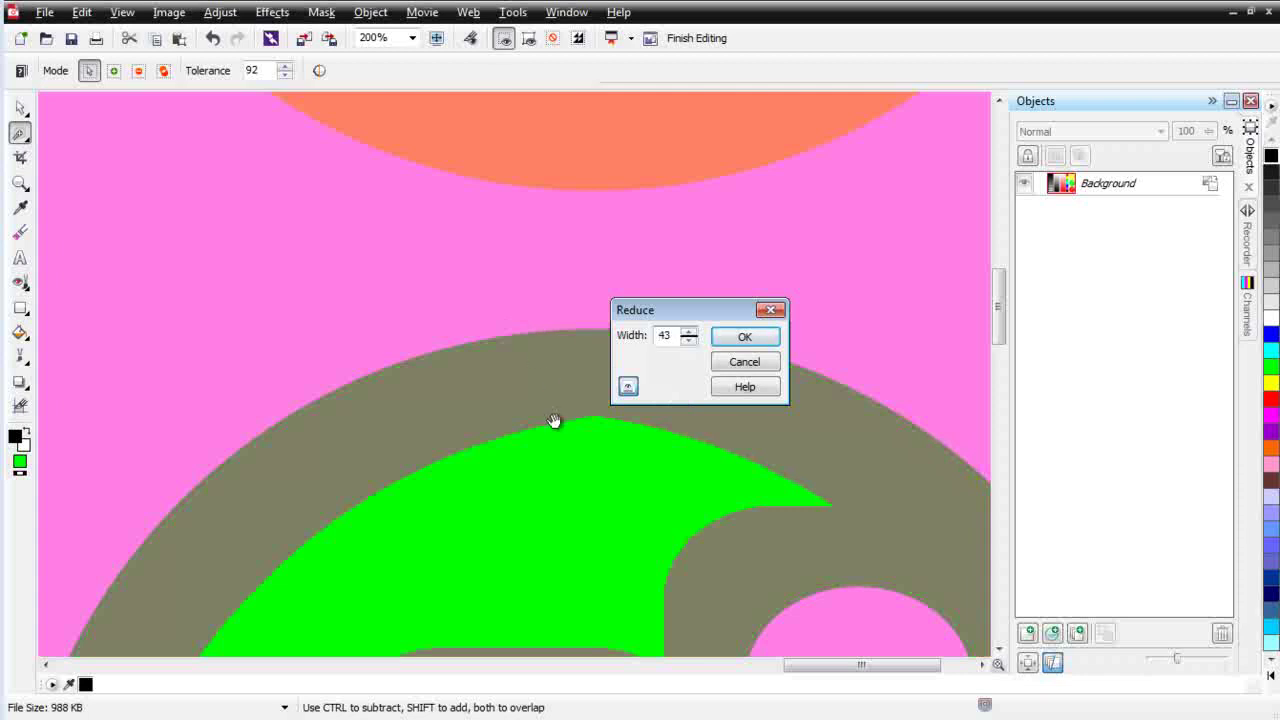
left_click(628, 389)
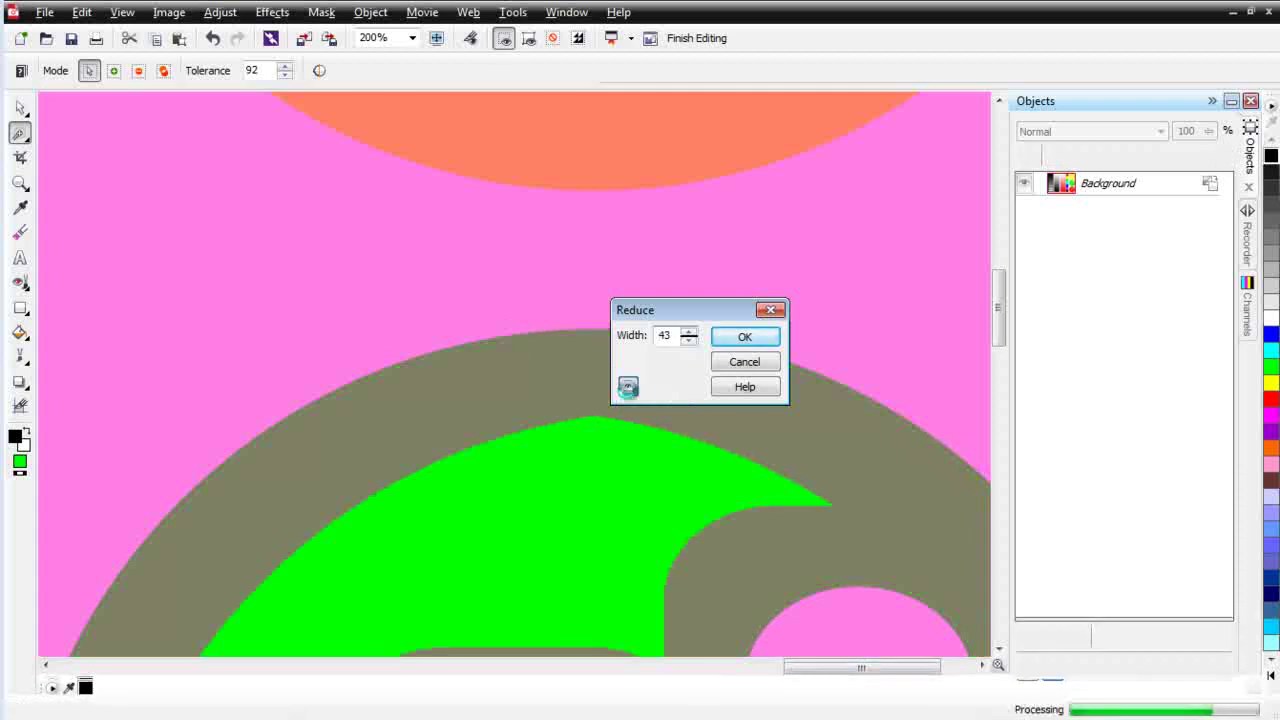
left_click(628, 389)
left_click(628, 389)
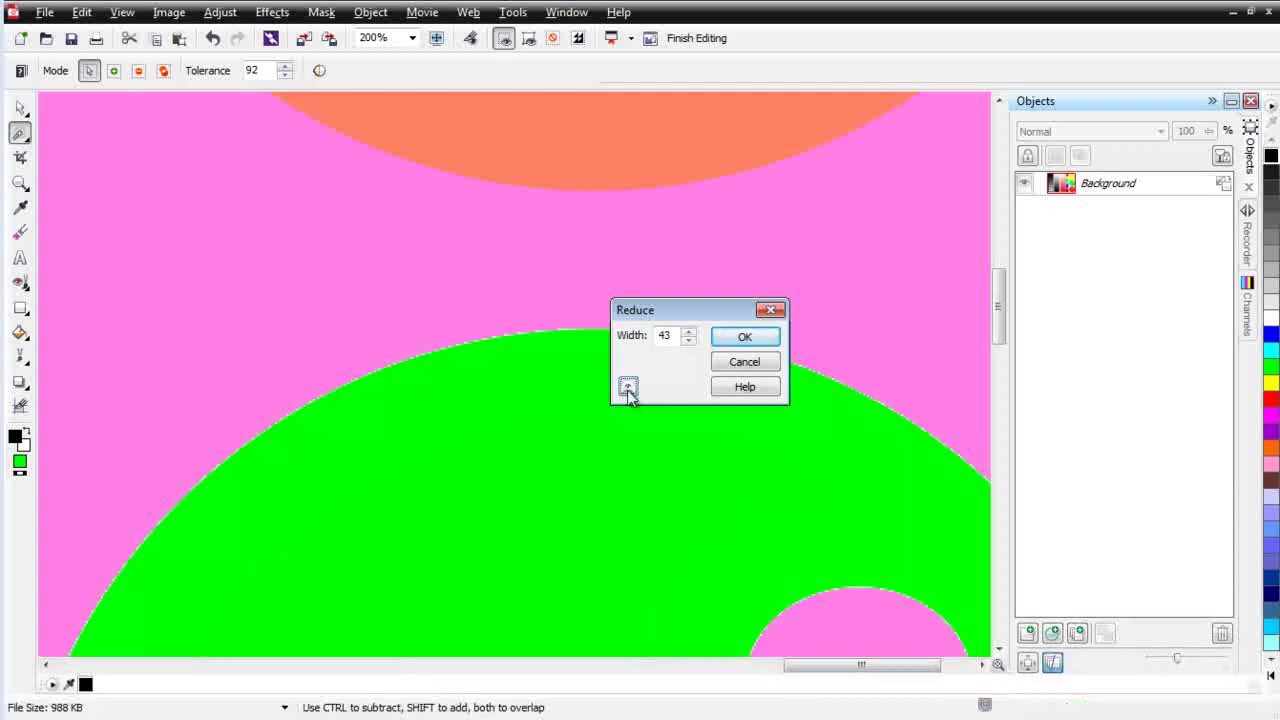
left_click(760, 368)
left_click(320, 13)
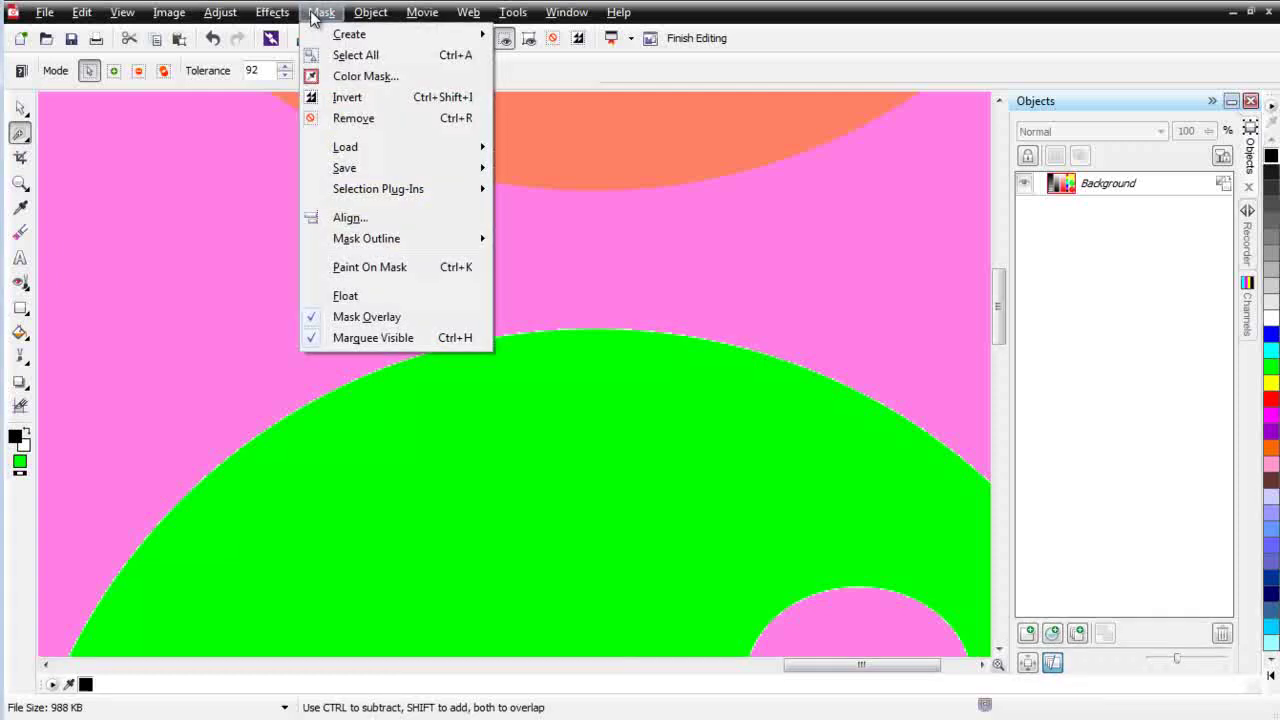
mouse_move(402, 240)
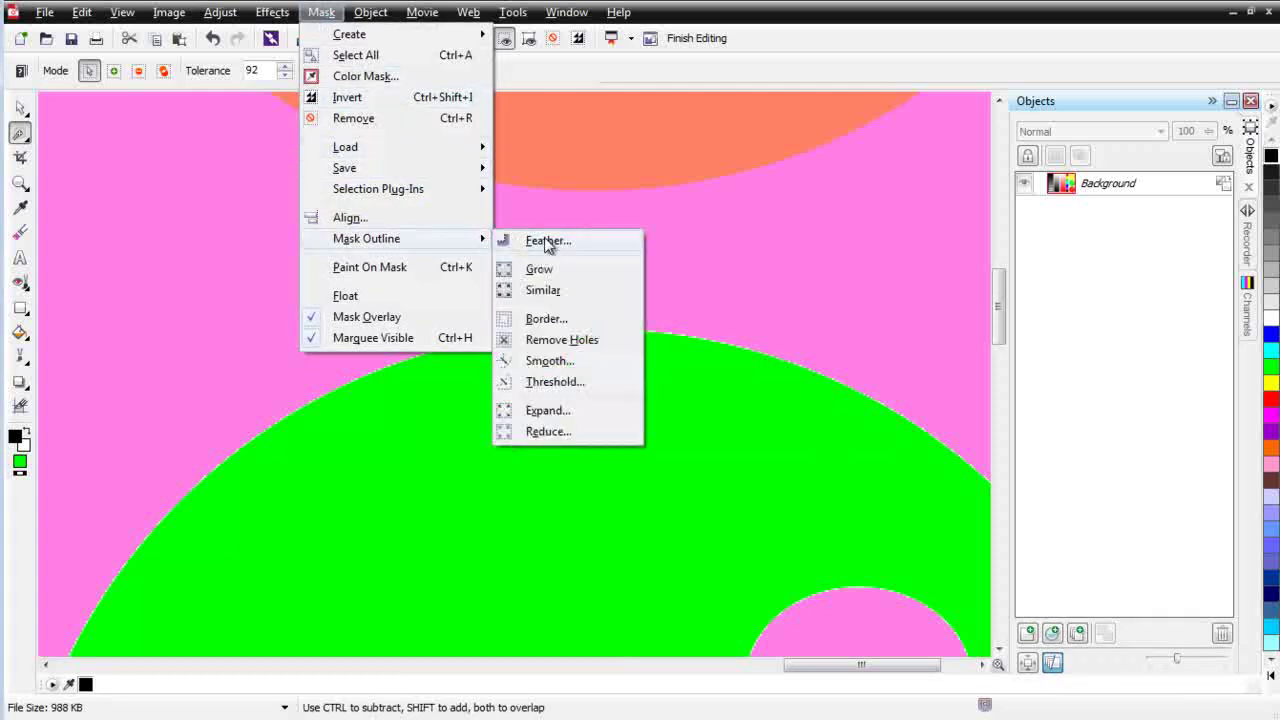
left_click(565, 412)
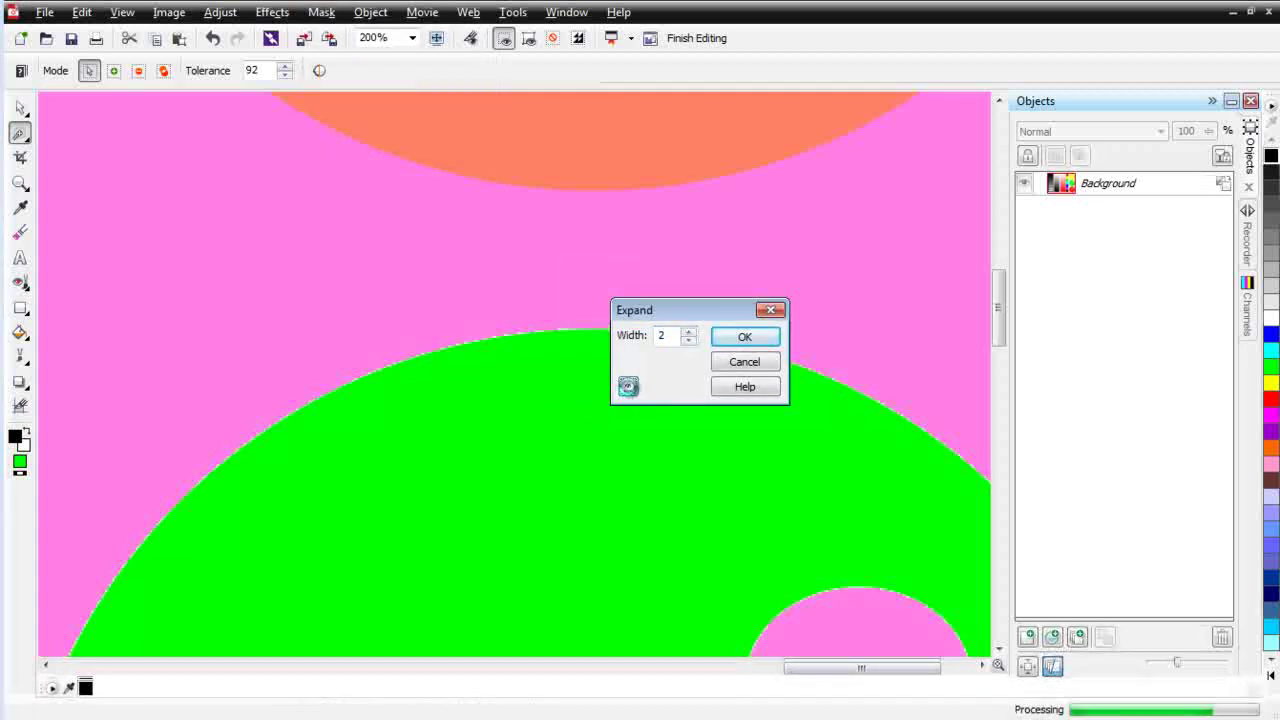
left_click_drag(688, 332, 689, 314)
left_click(628, 387)
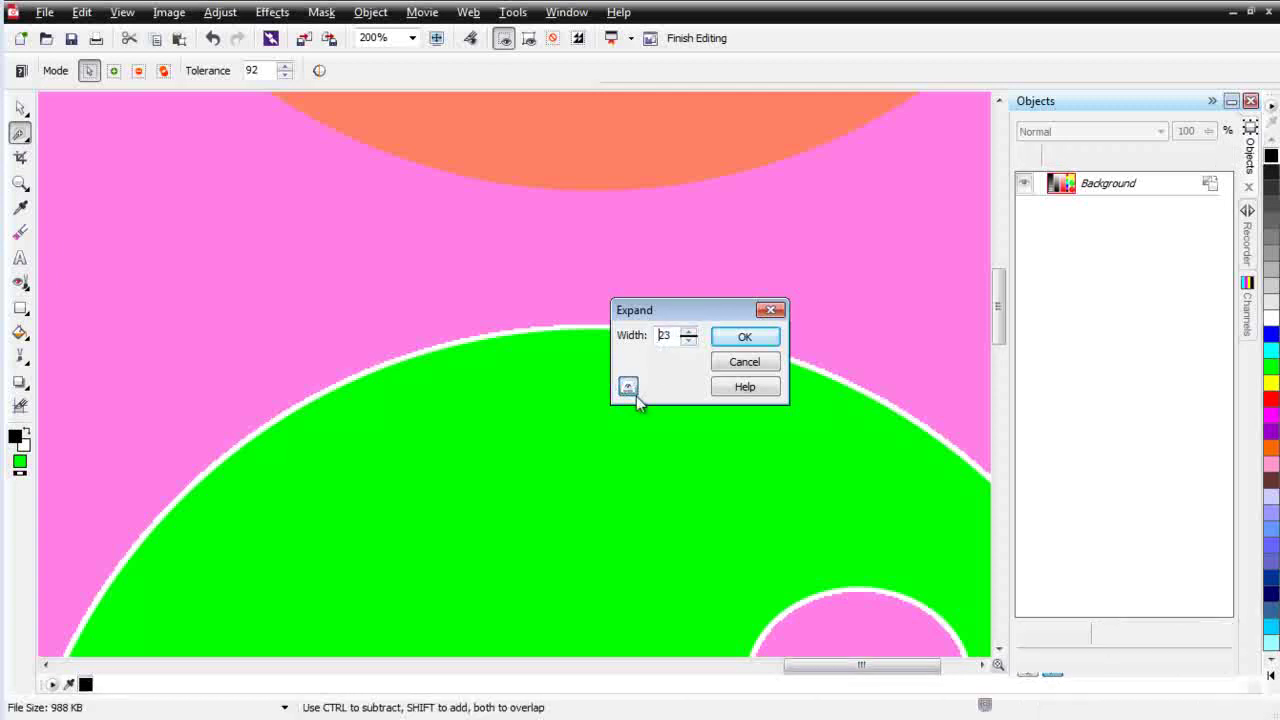
left_click(745, 338)
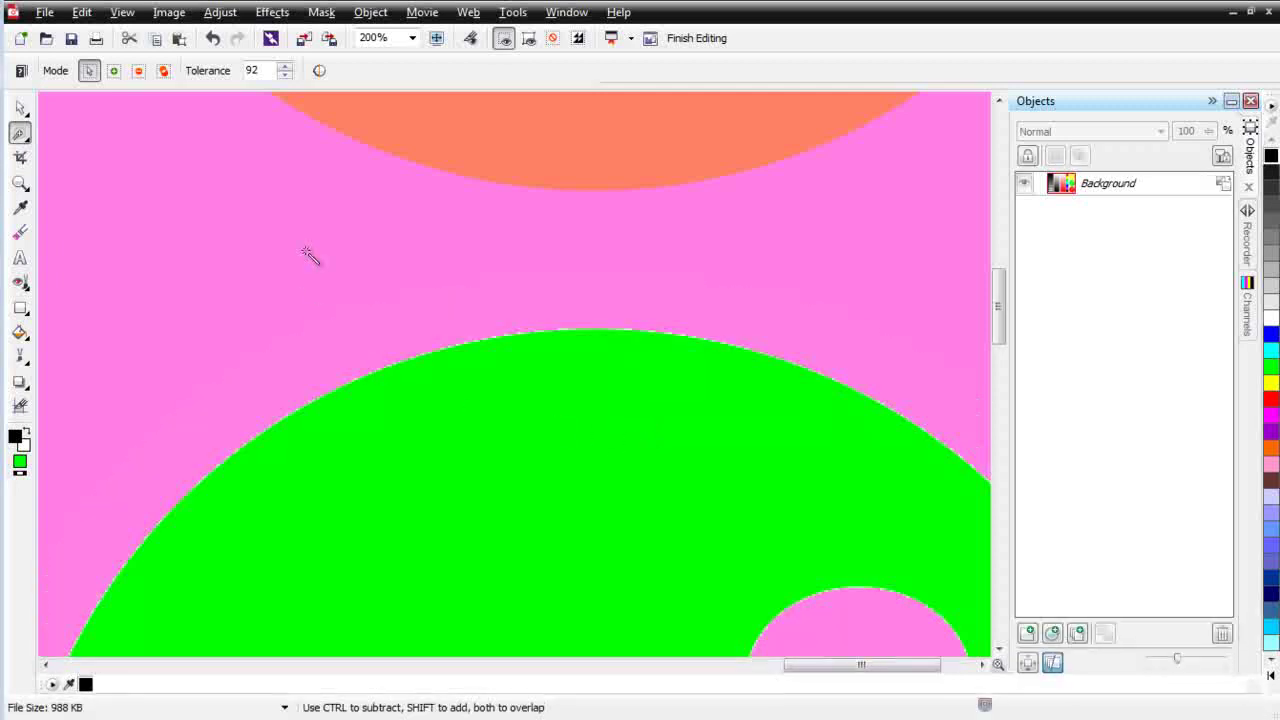
Feather the circle's mask with width 38, direction Inside, and linear edges
left_click(321, 12)
mouse_move(390, 238)
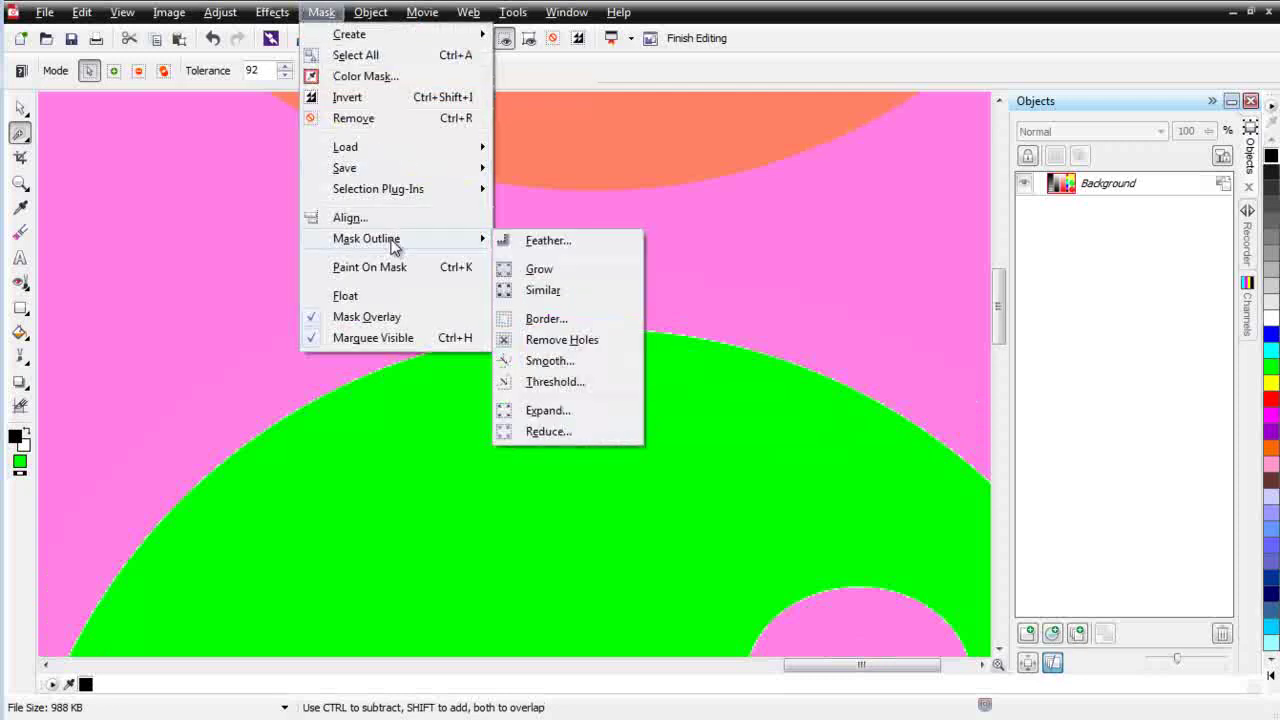
left_click(523, 240)
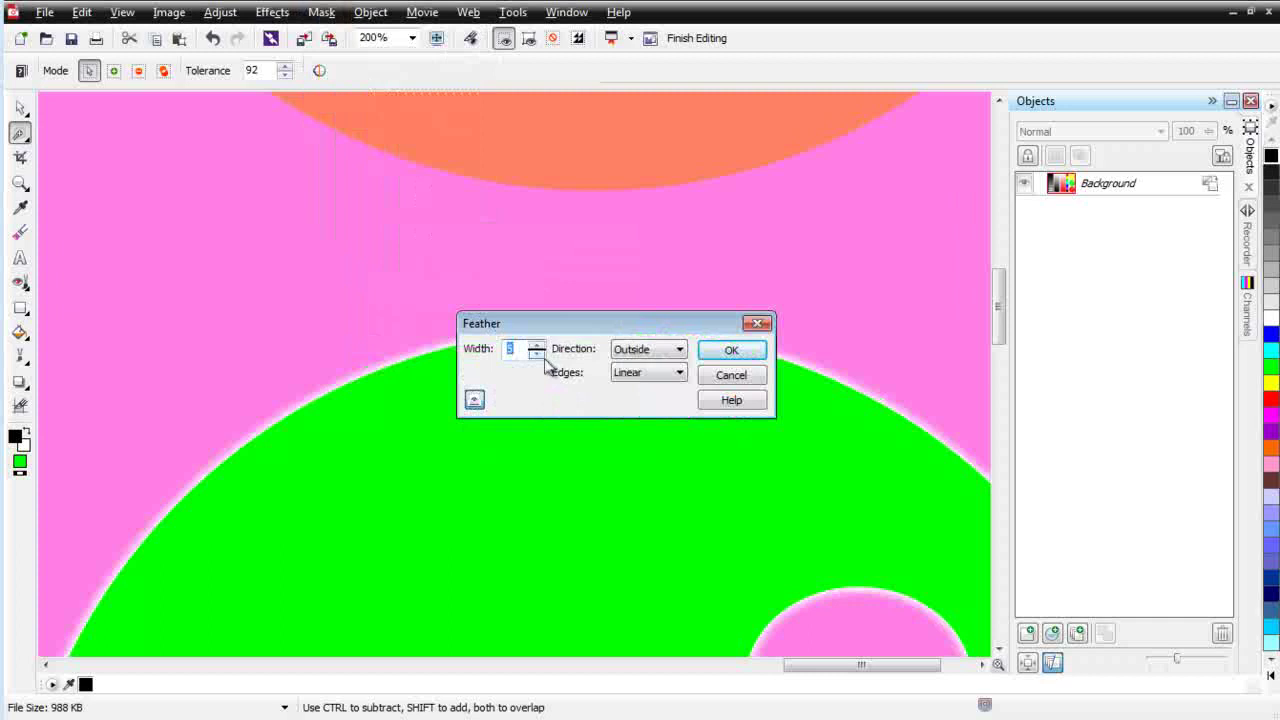
type("38")
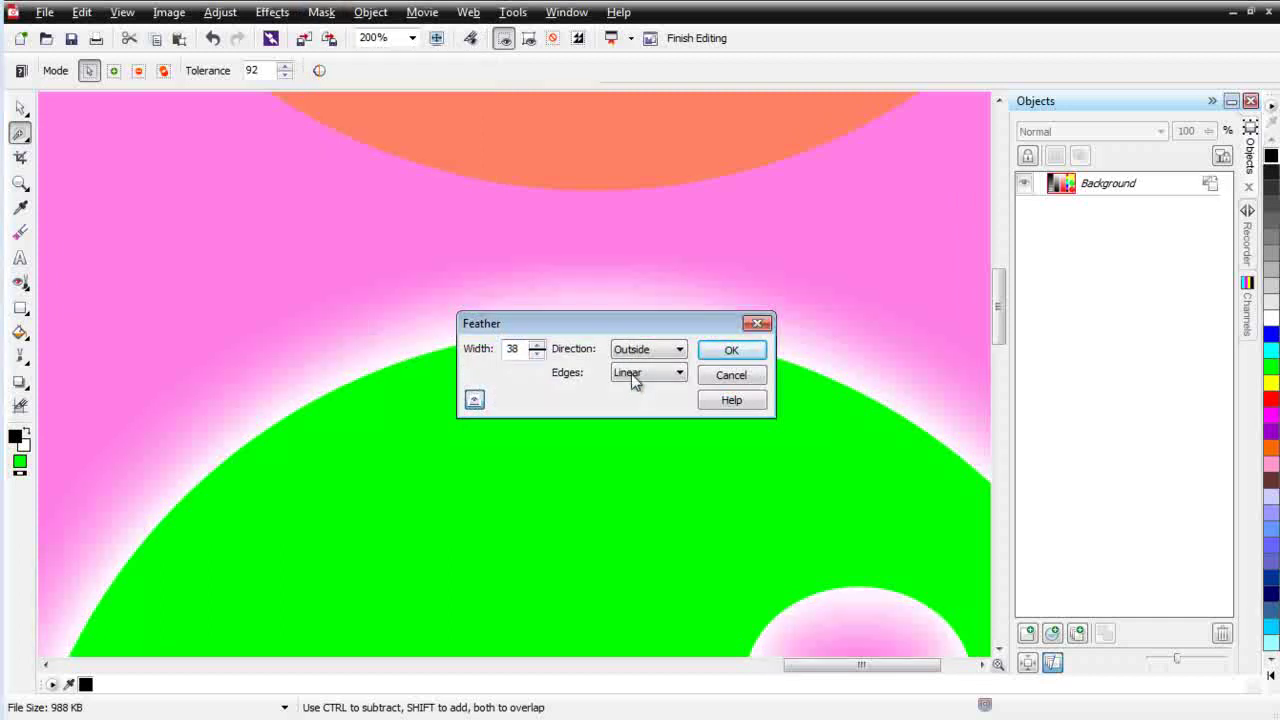
left_click(677, 350)
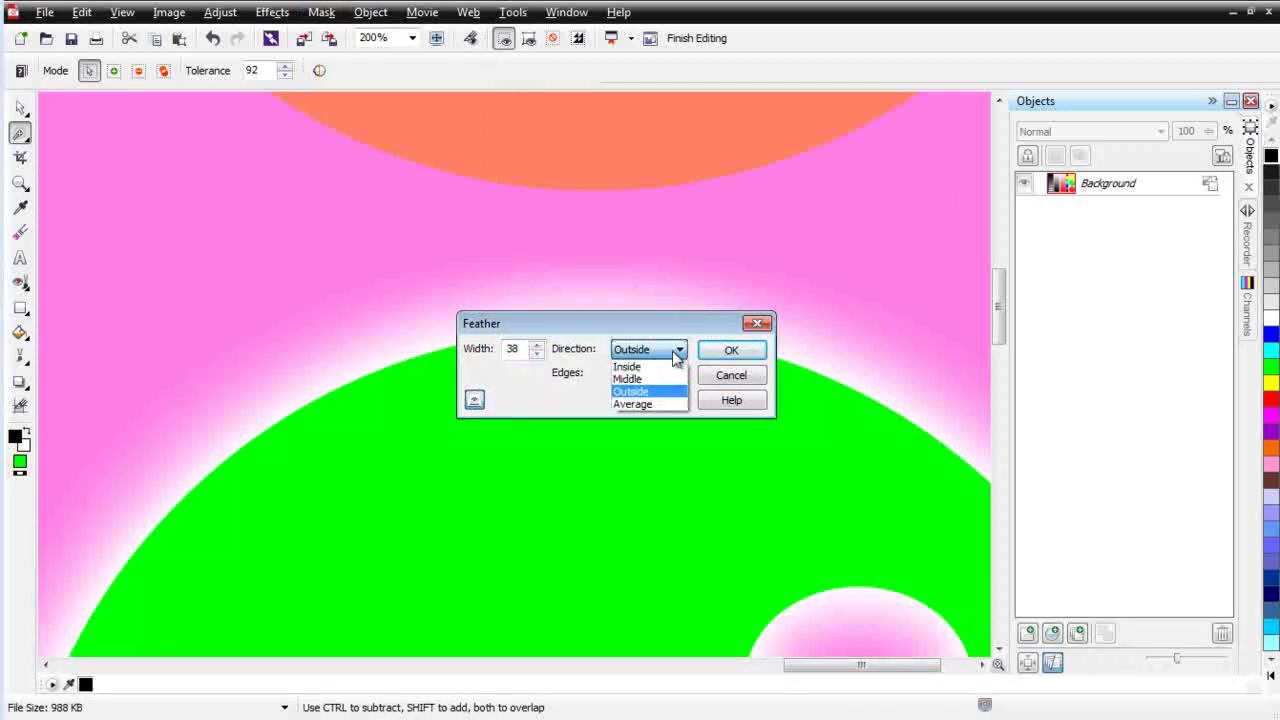
left_click(669, 366)
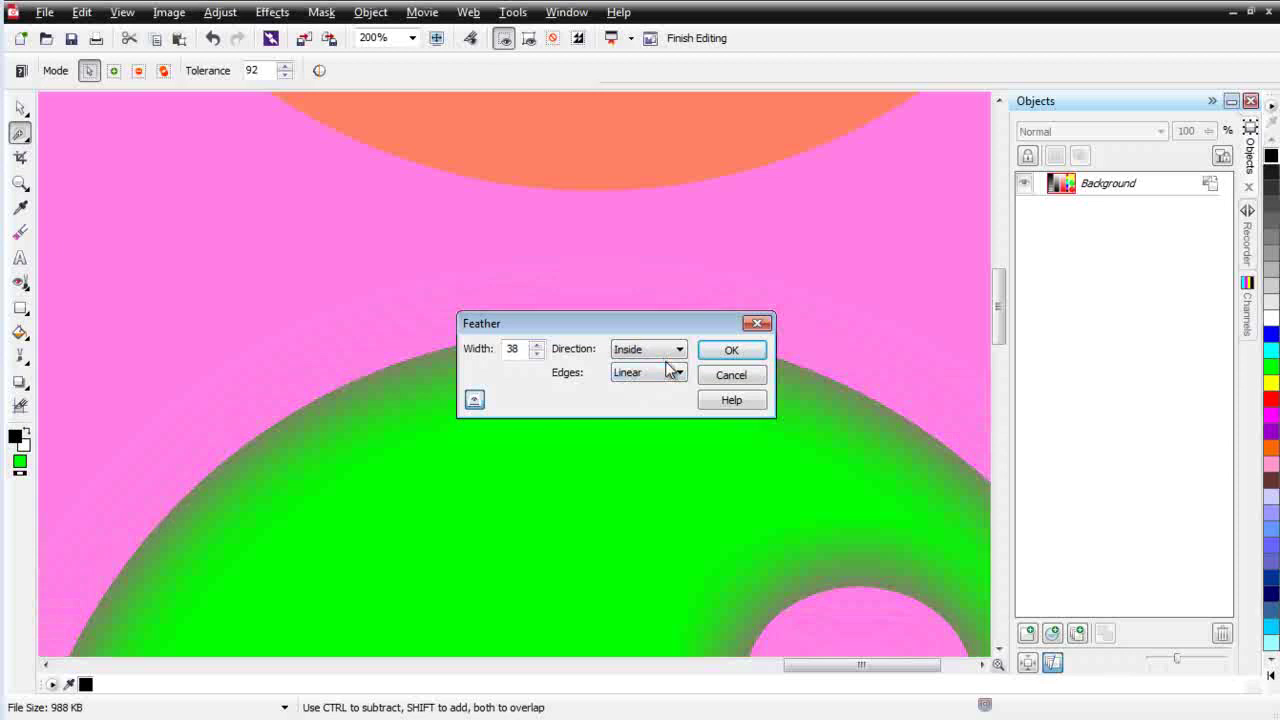
left_click_drag(651, 325, 861, 148)
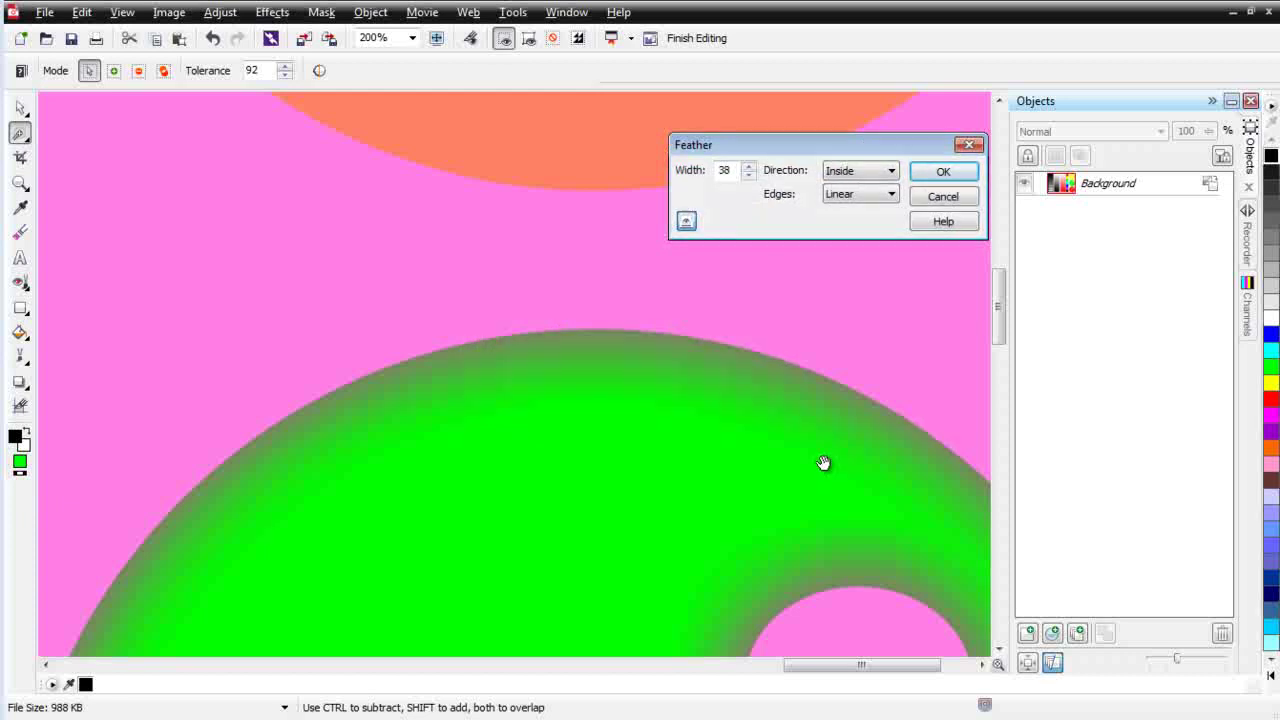
left_click(955, 172)
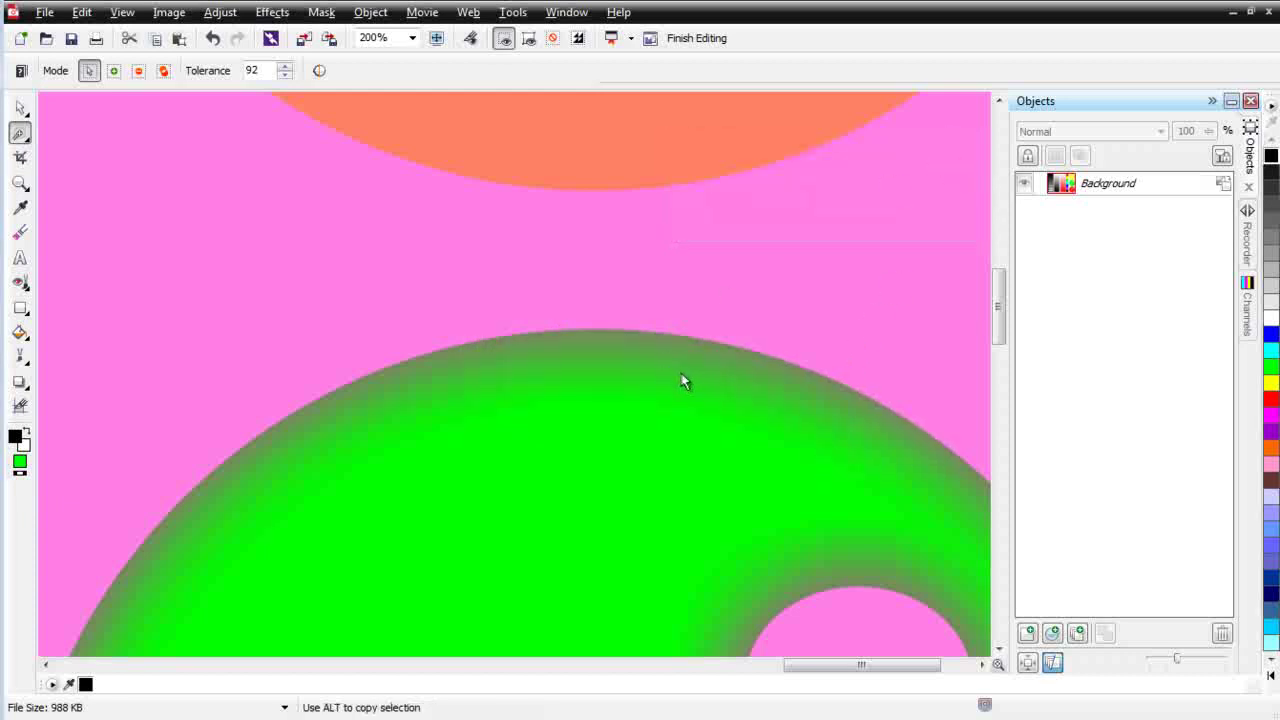
Invert the mask, convert the Background to Object 1, then delete and restore the masked content
left_click(324, 13)
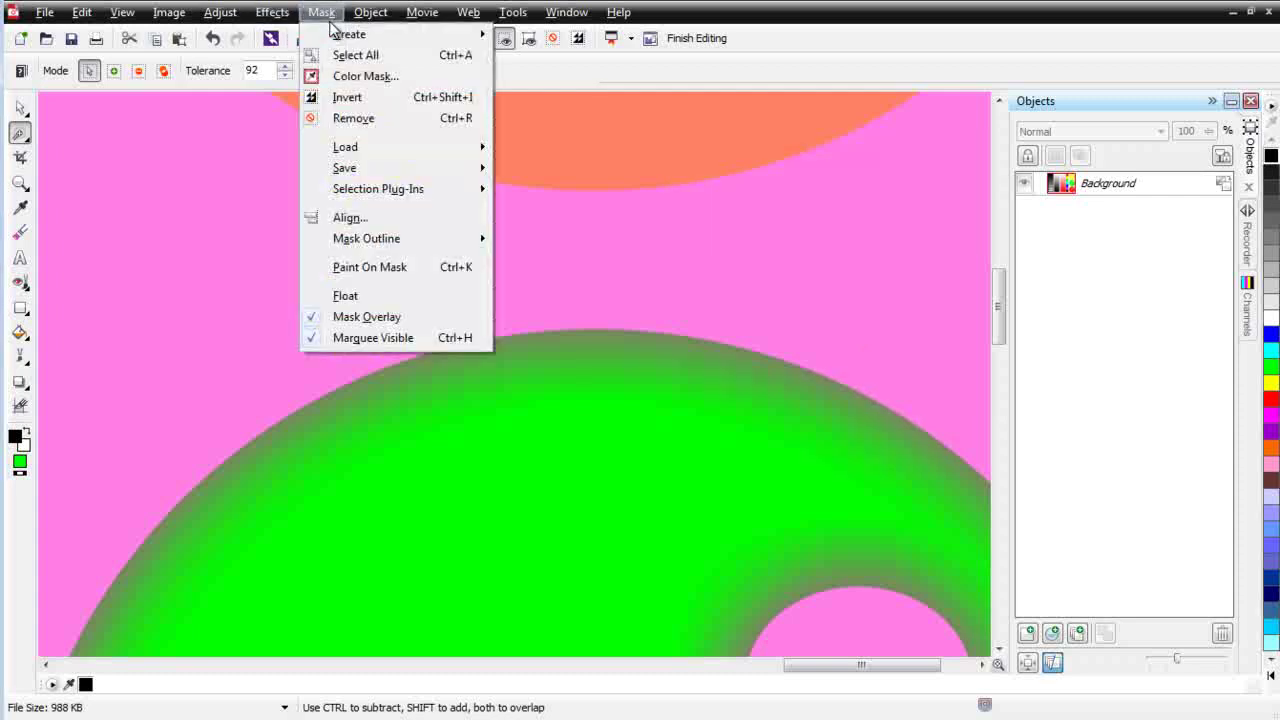
left_click(346, 98)
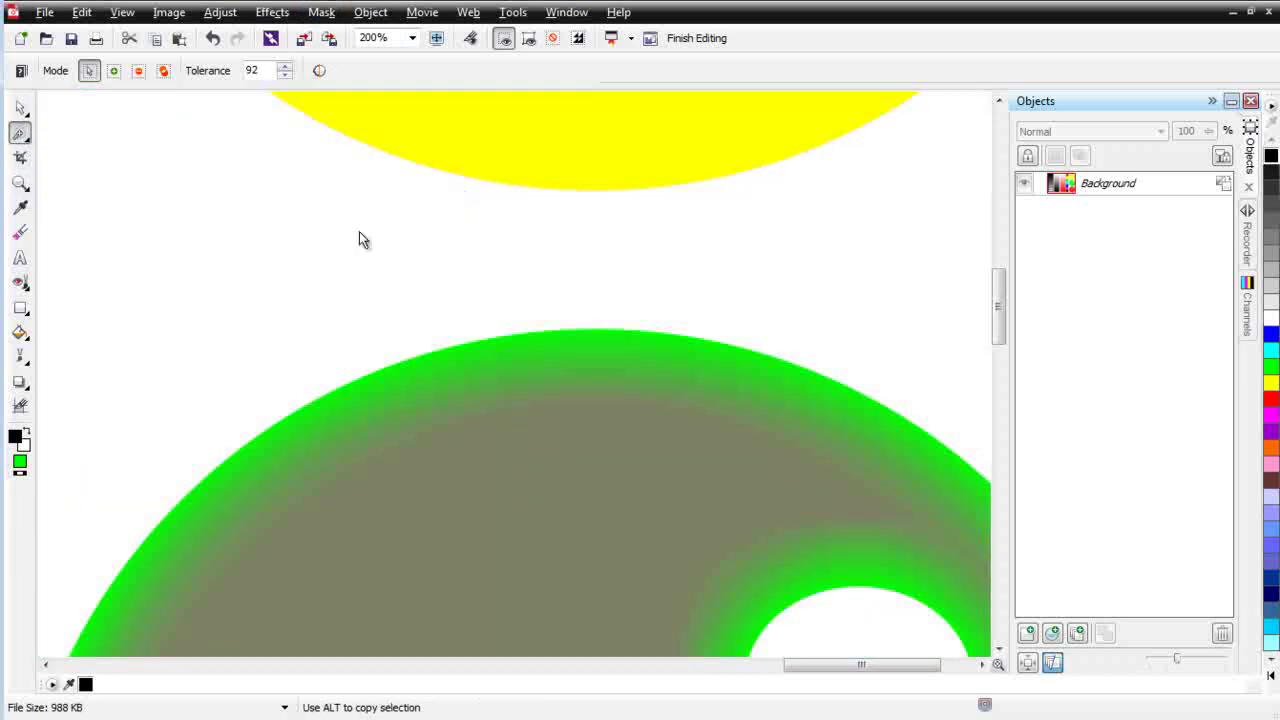
key("space")
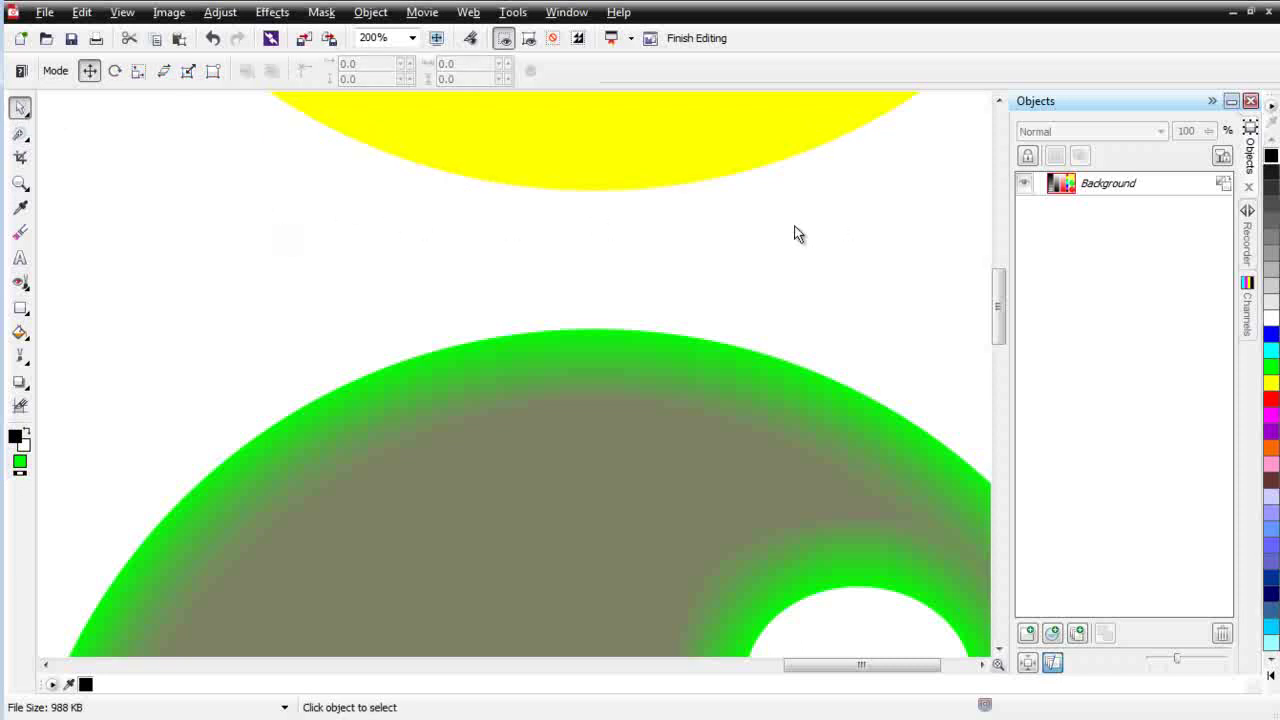
left_click(1222, 188)
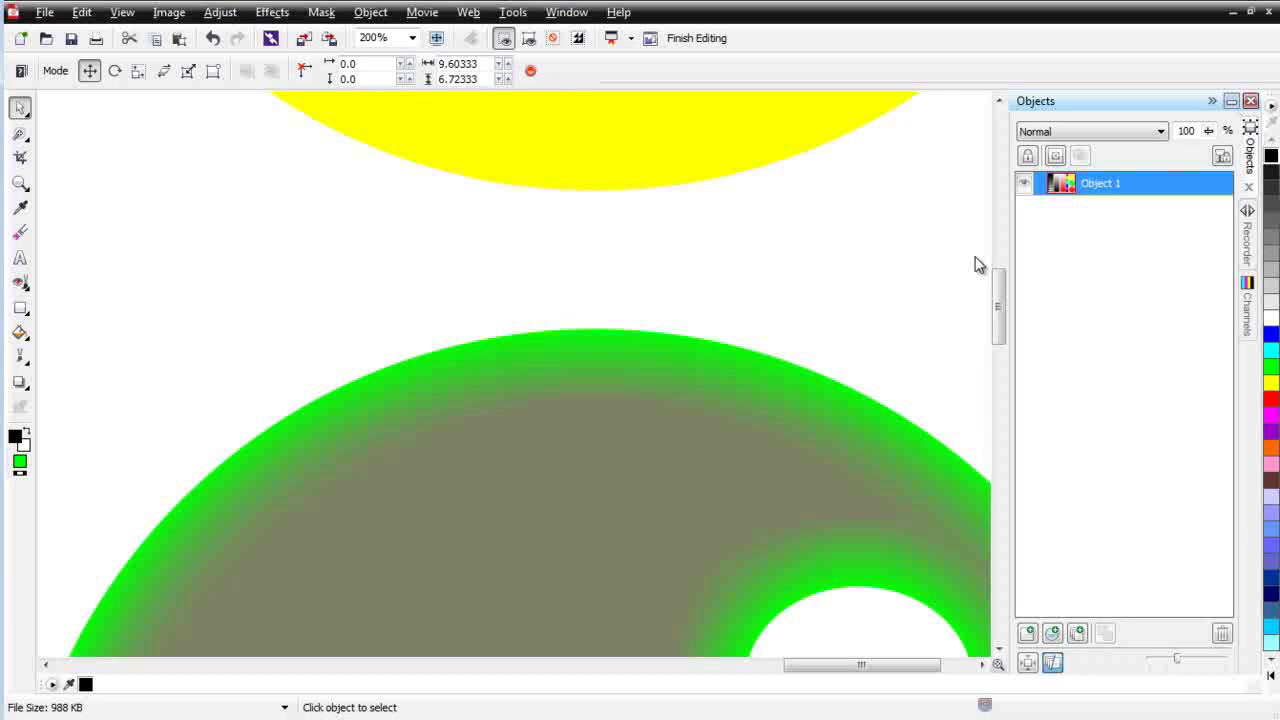
key("Delete")
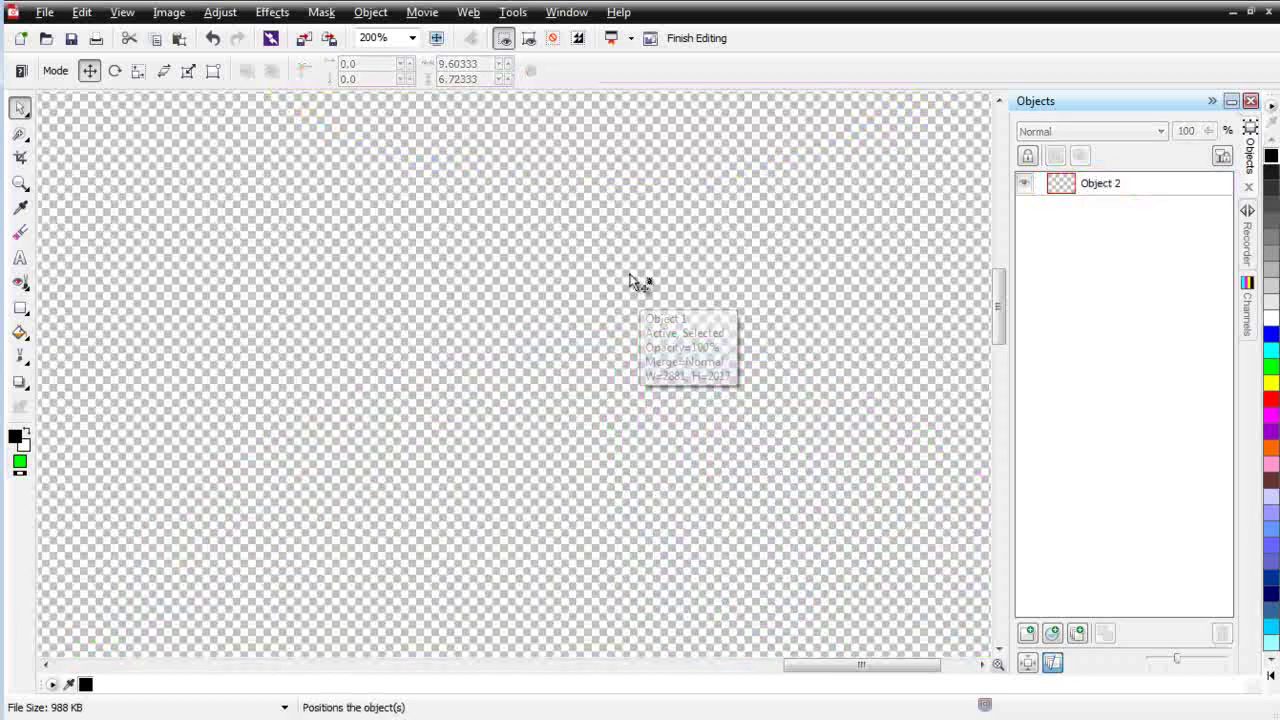
key("ctrl+z")
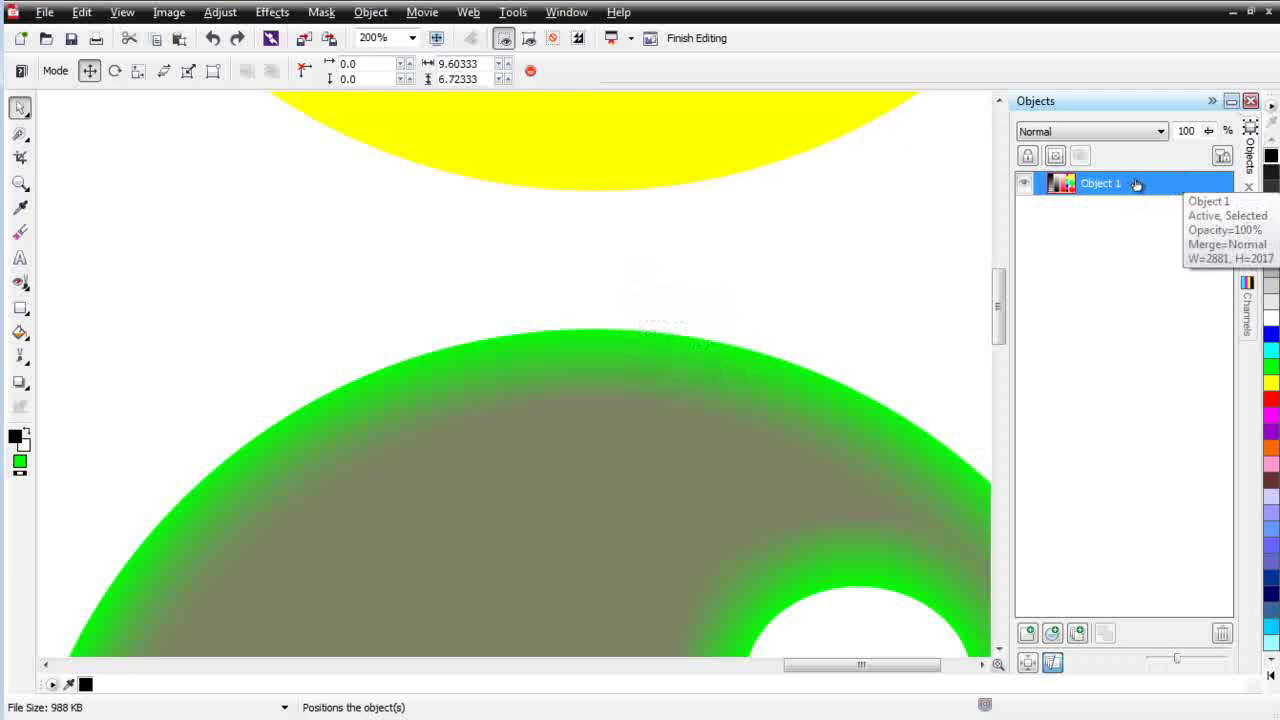
Wand-mask the white area around the circle, then remove that mask
left_click(20, 133)
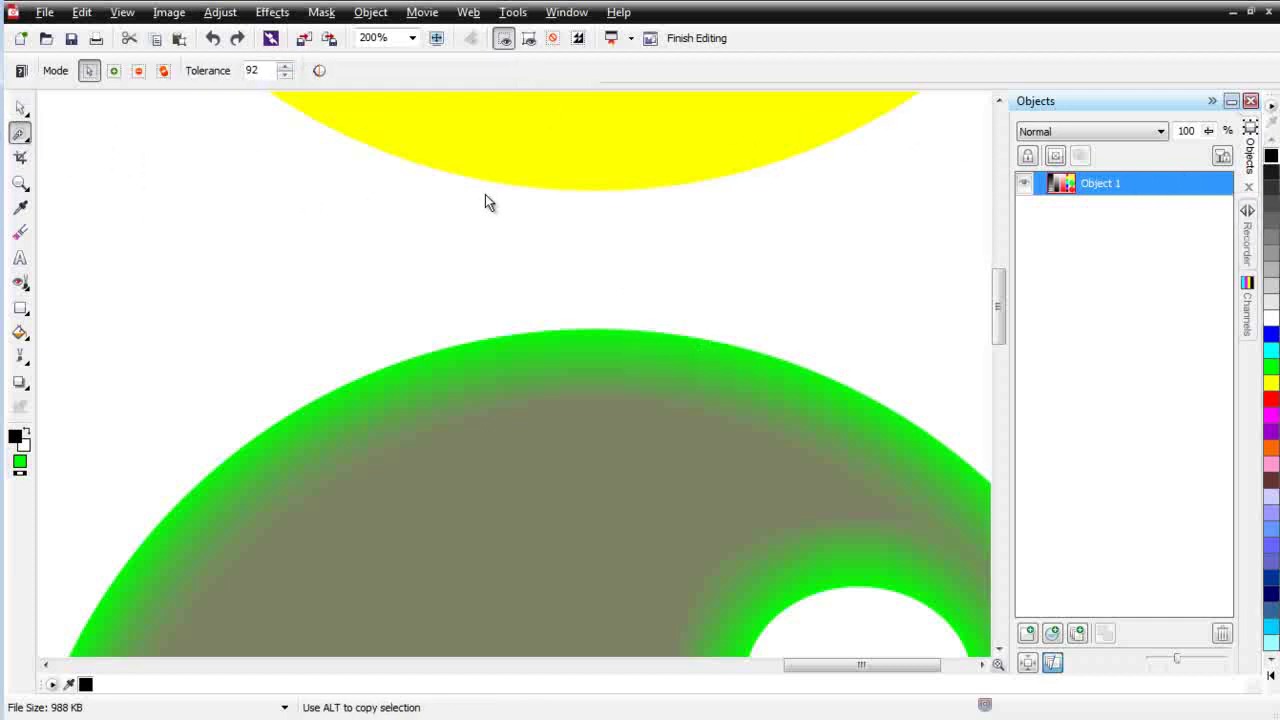
left_click(484, 241)
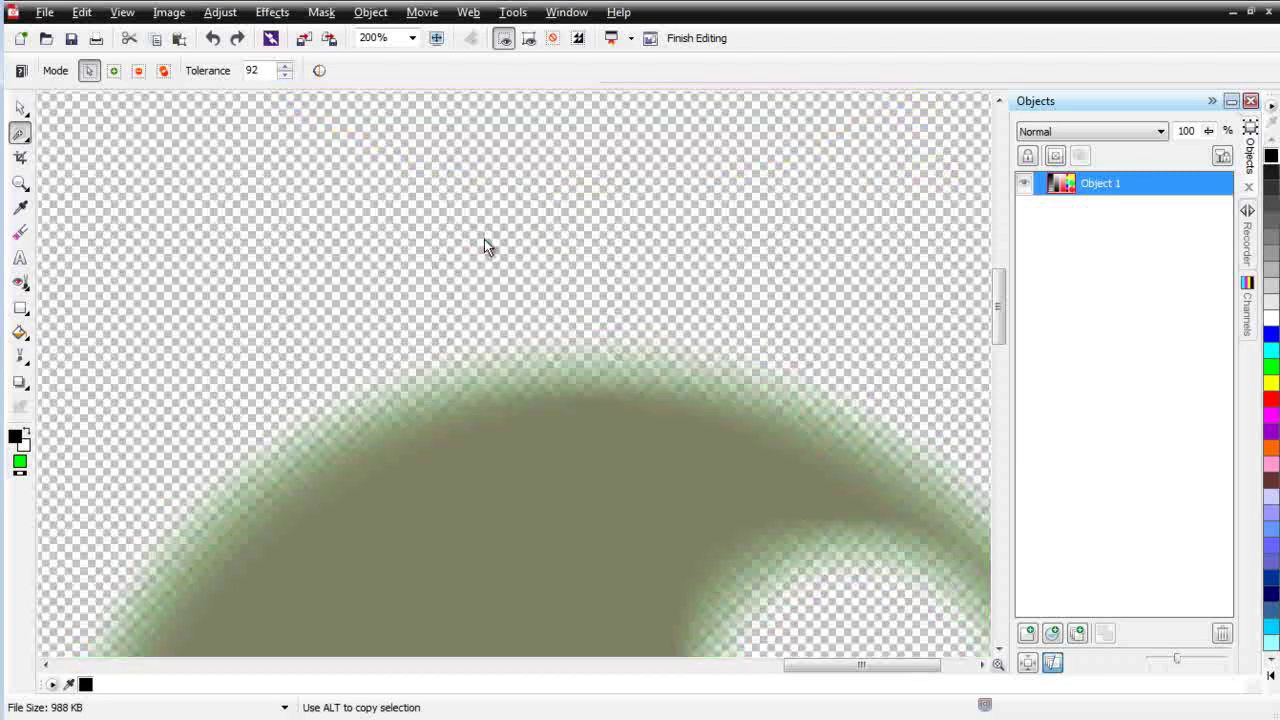
scroll(640, 400, "down", 3)
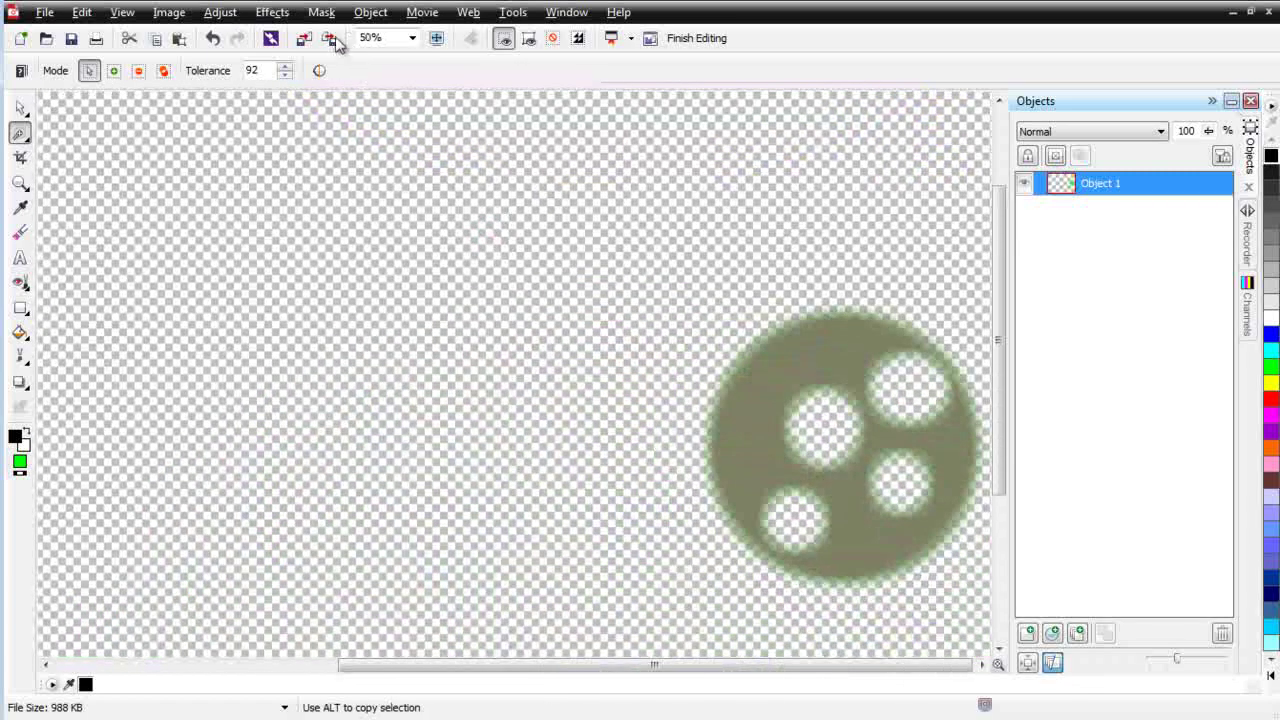
left_click(321, 12)
left_click(340, 120)
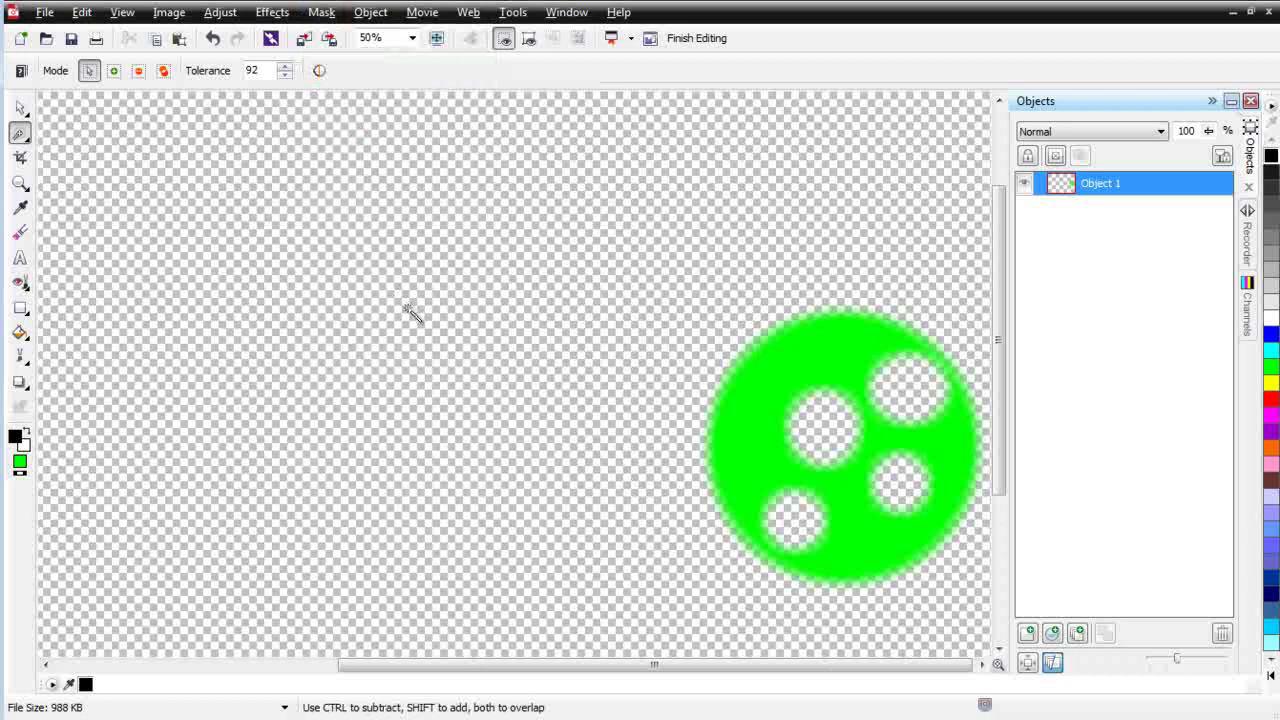
Wand-mask only the green circle and reselect the Background layer
scroll(779, 469, "up", 2)
scroll(585, 410, "down", 2)
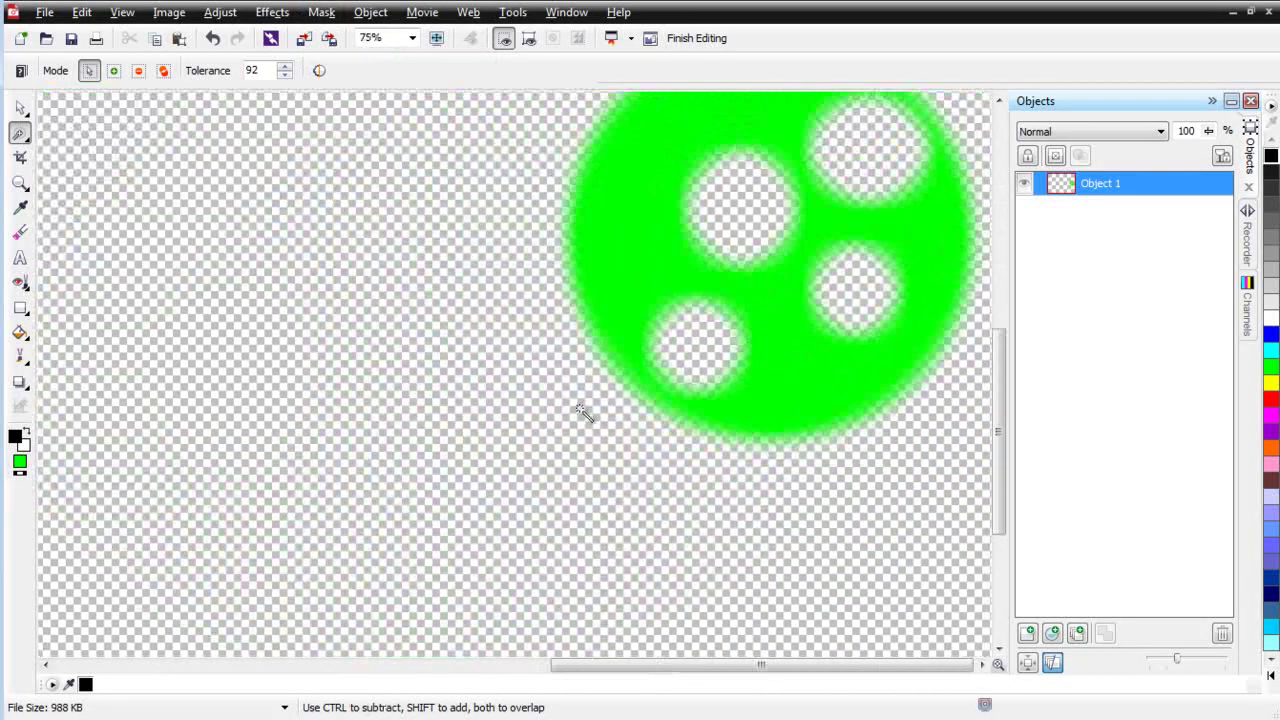
scroll(740, 315, "down", 1)
scroll(845, 313, "up", 2)
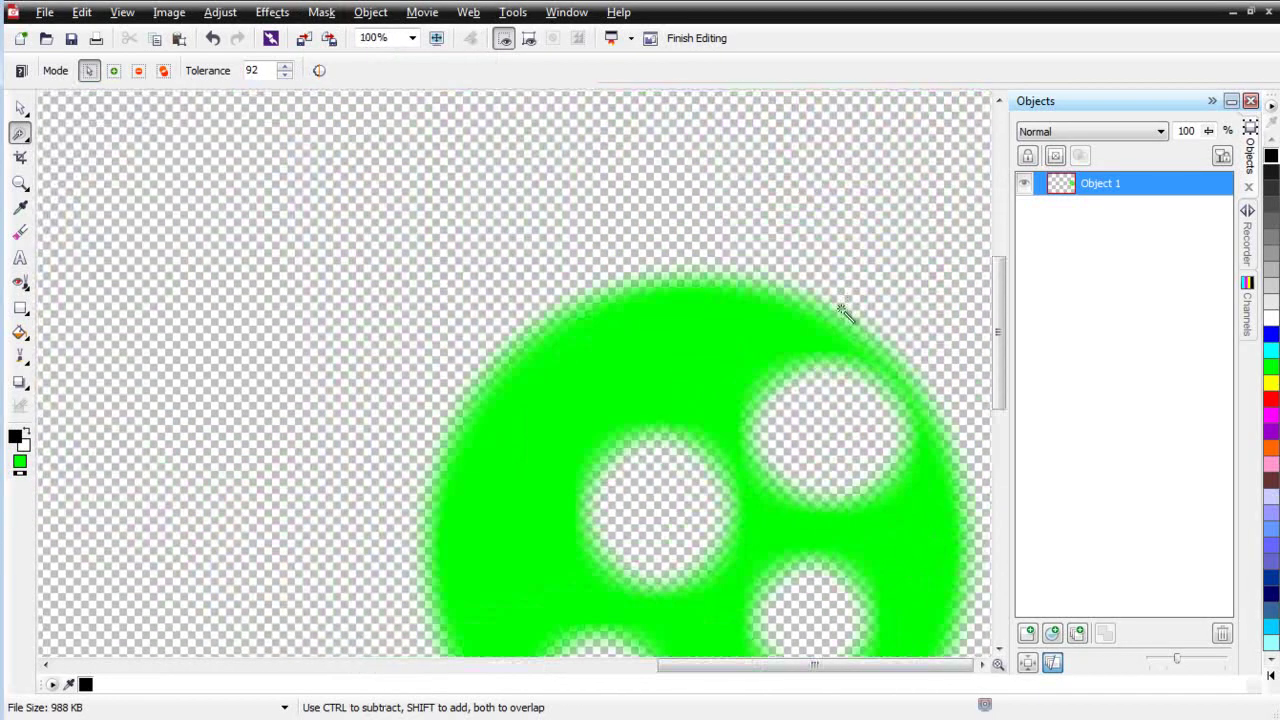
left_click(788, 393, "ctrl")
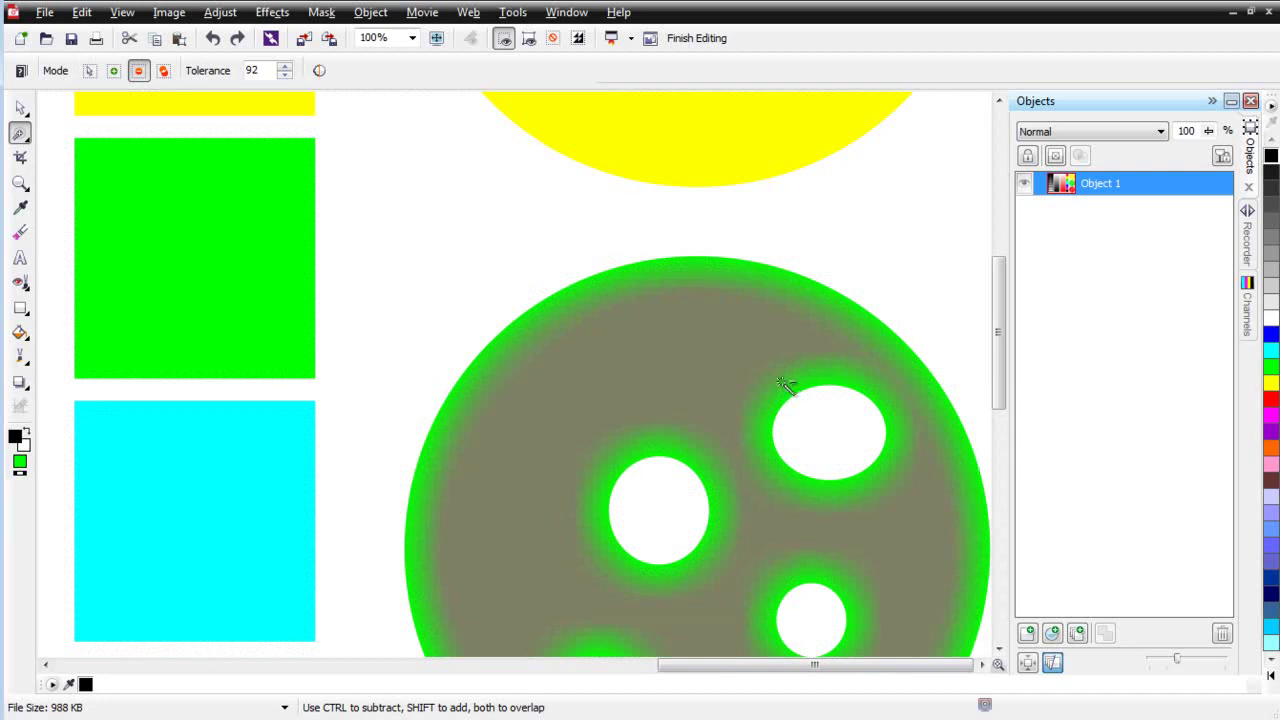
left_click(812, 400)
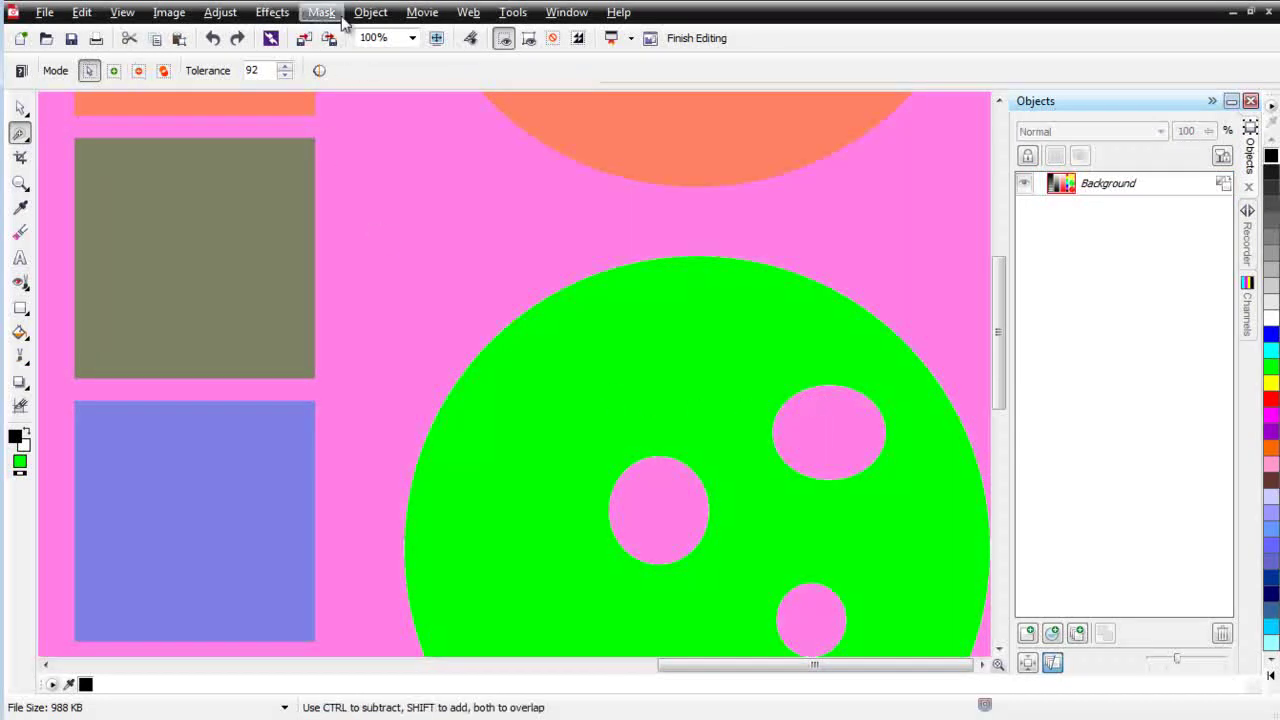
Apply Mask Outline > Remove Holes to the circle's mask, undo it, and reopen the Mask menu
left_click(321, 13)
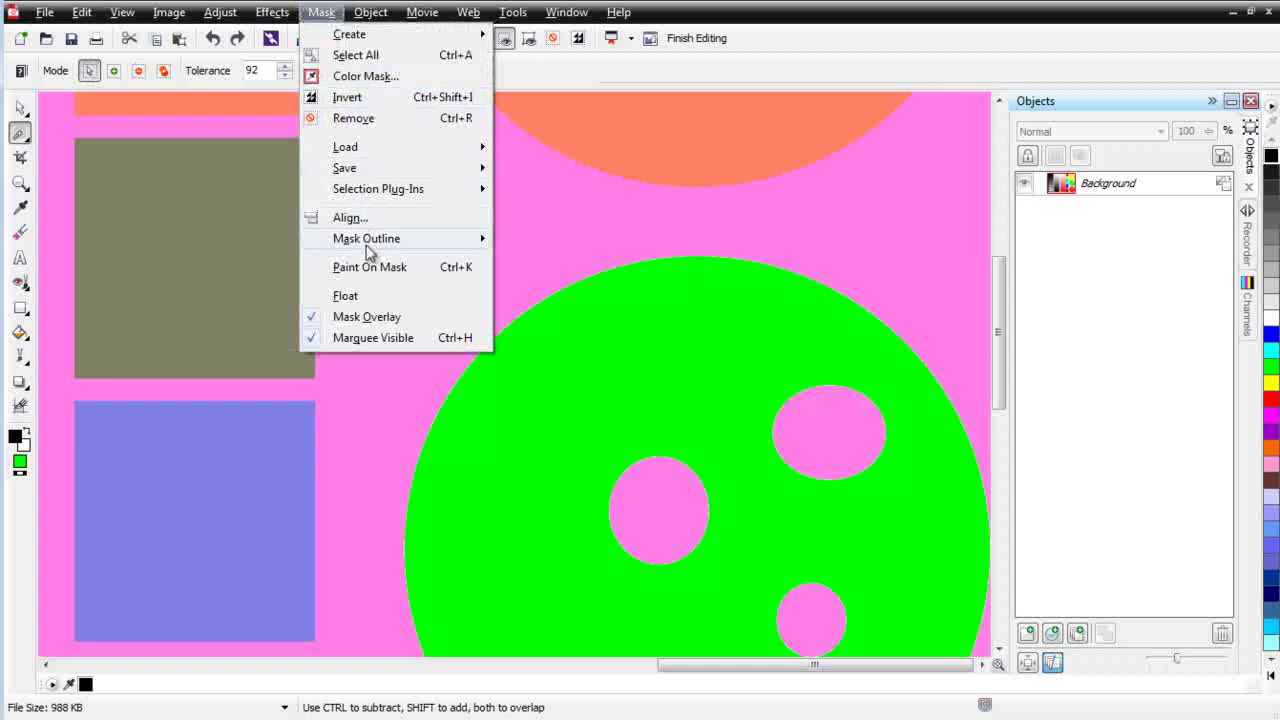
mouse_move(372, 245)
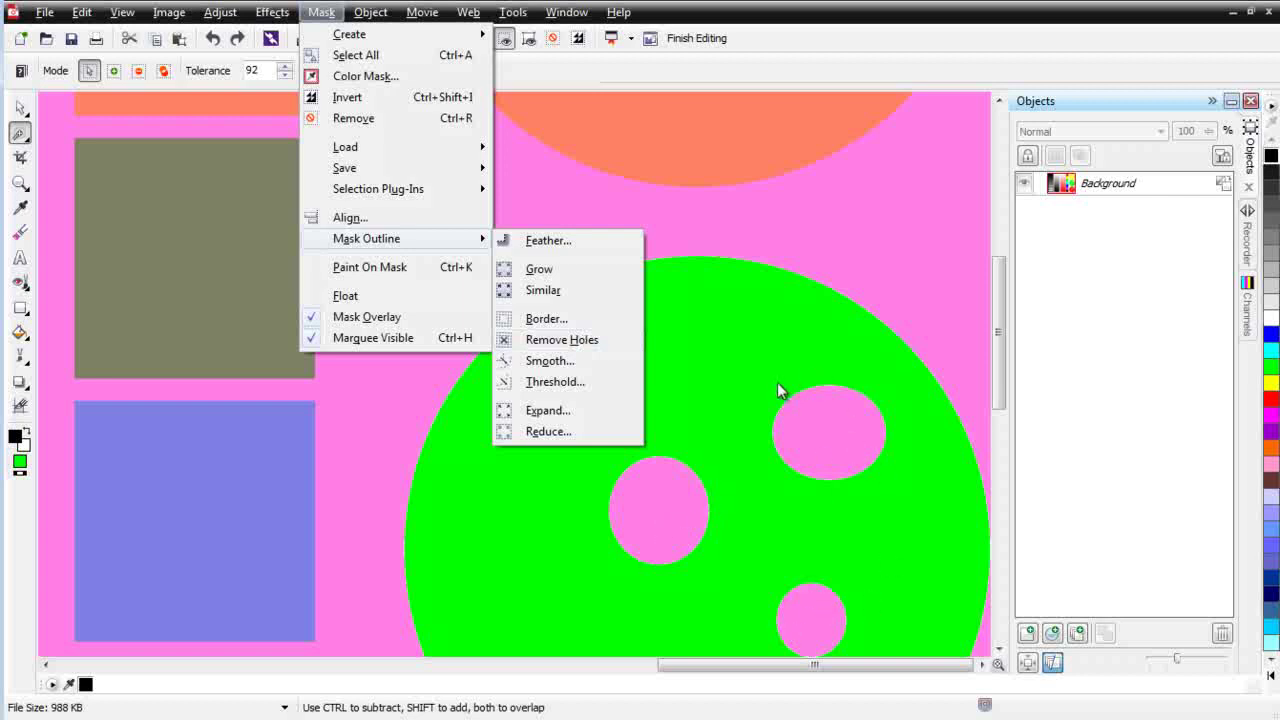
left_click(594, 340)
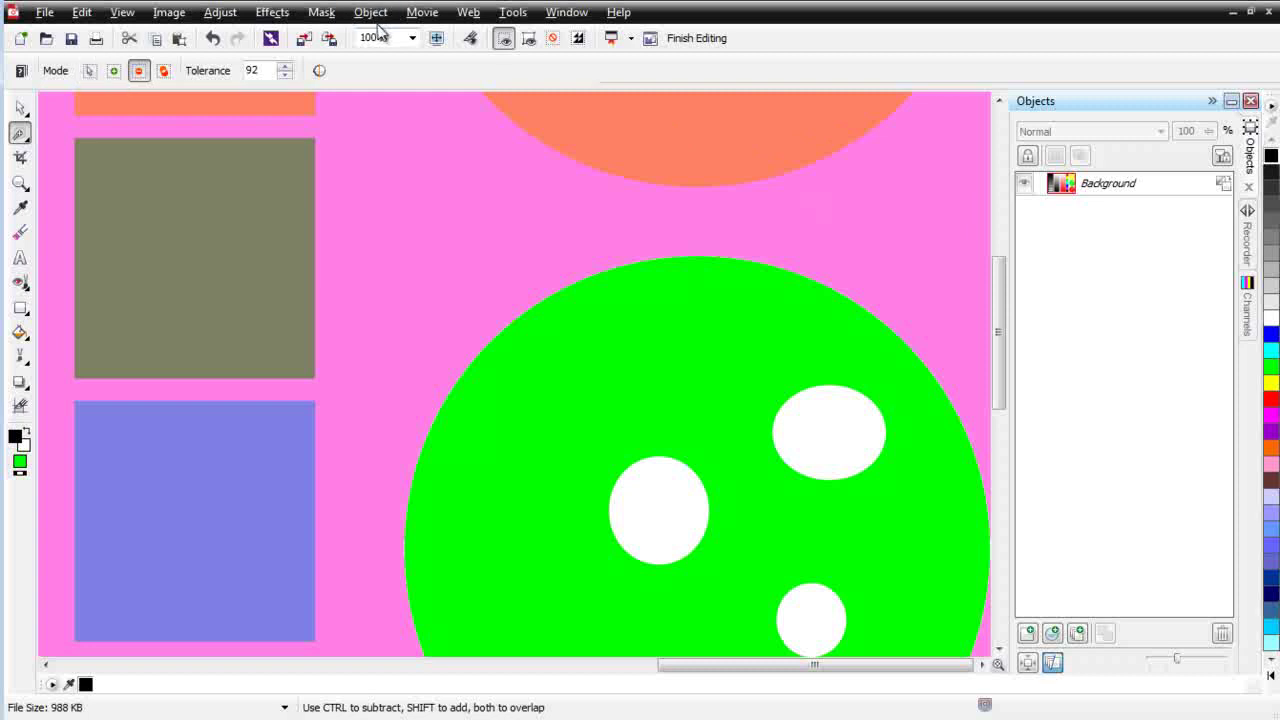
key("ctrl+z")
left_click(321, 12)
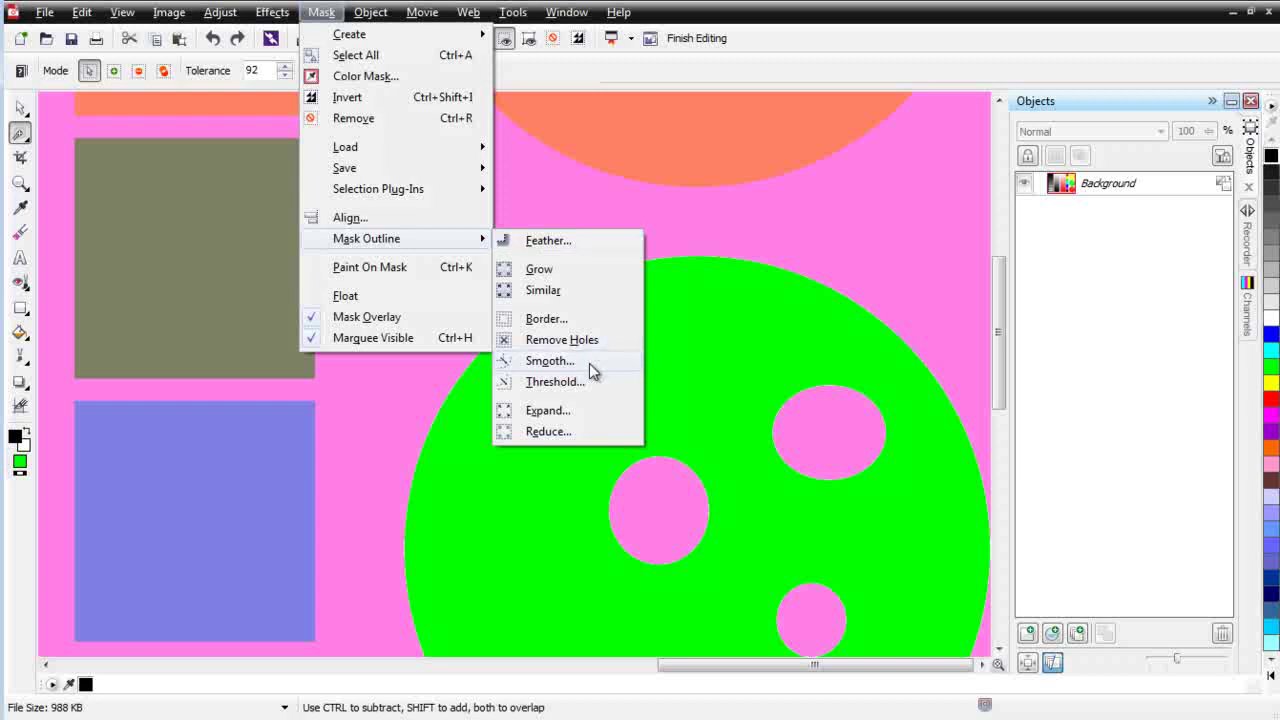
Switch the mask tool to Freehand Mask from the mask tool flyout
left_click(683, 331)
scroll(612, 350, "down", 2)
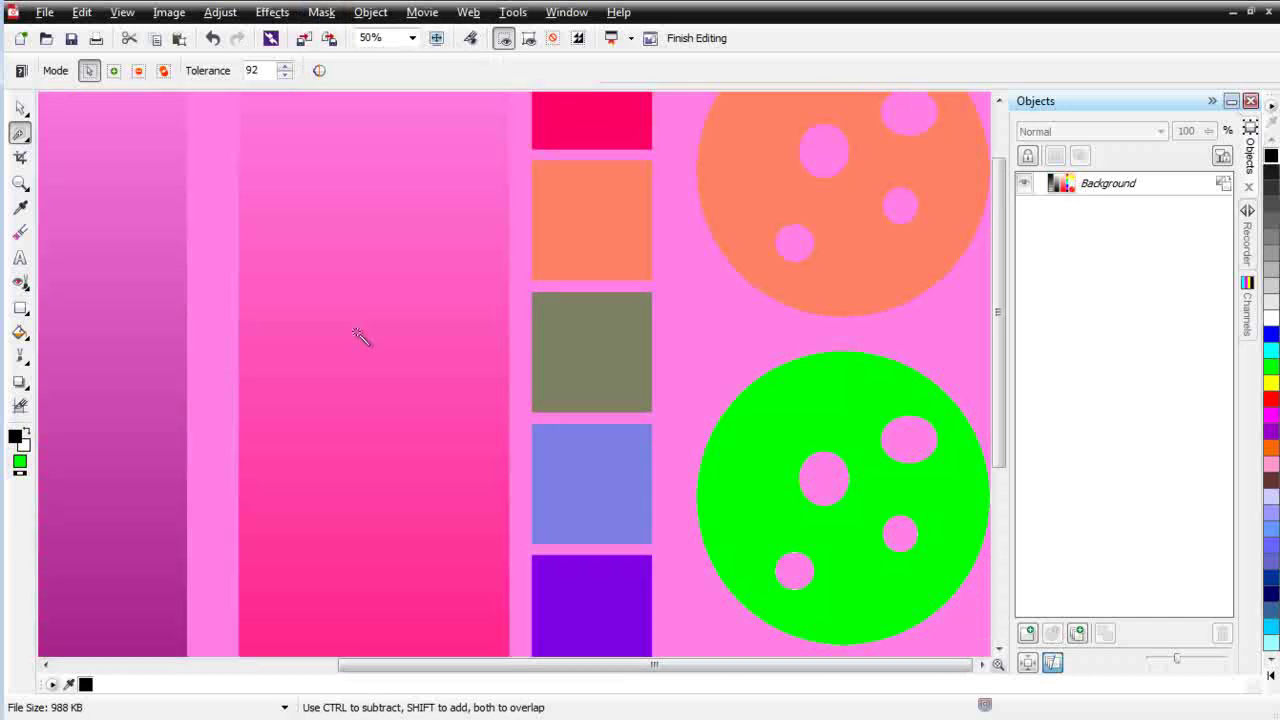
scroll(362, 338, "down", 1)
scroll(466, 266, "up", 1)
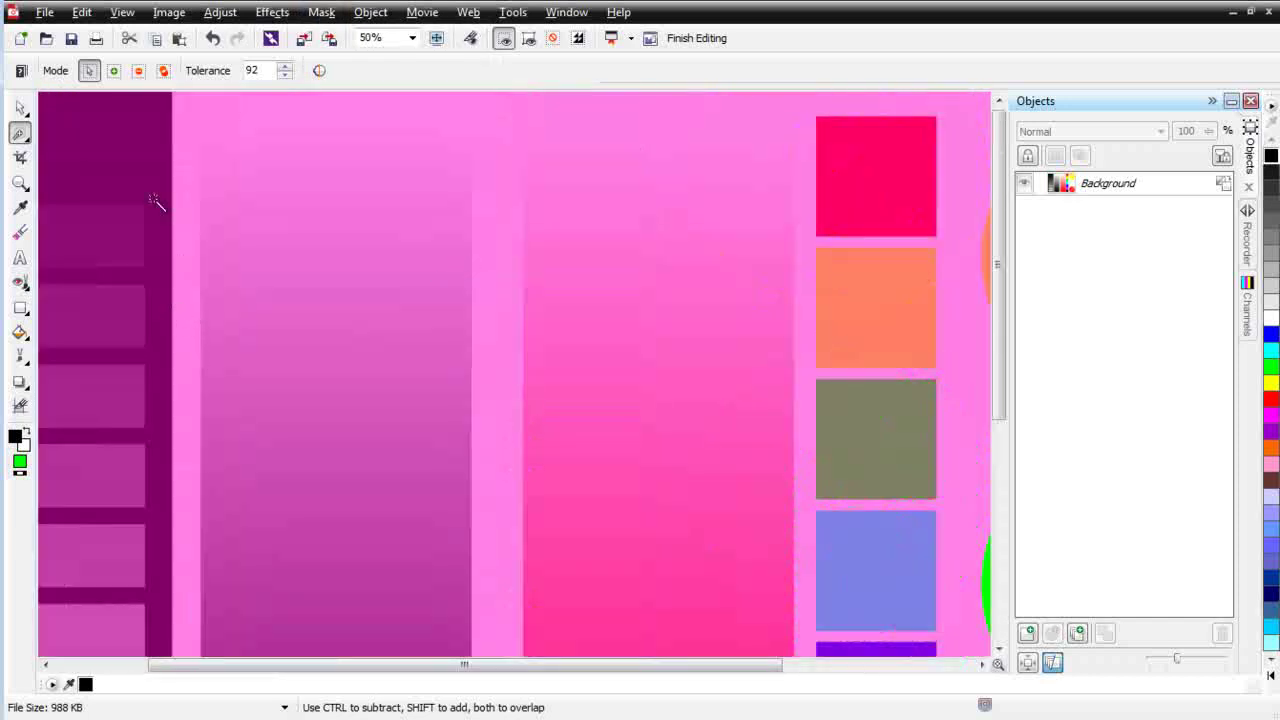
left_click(19, 133)
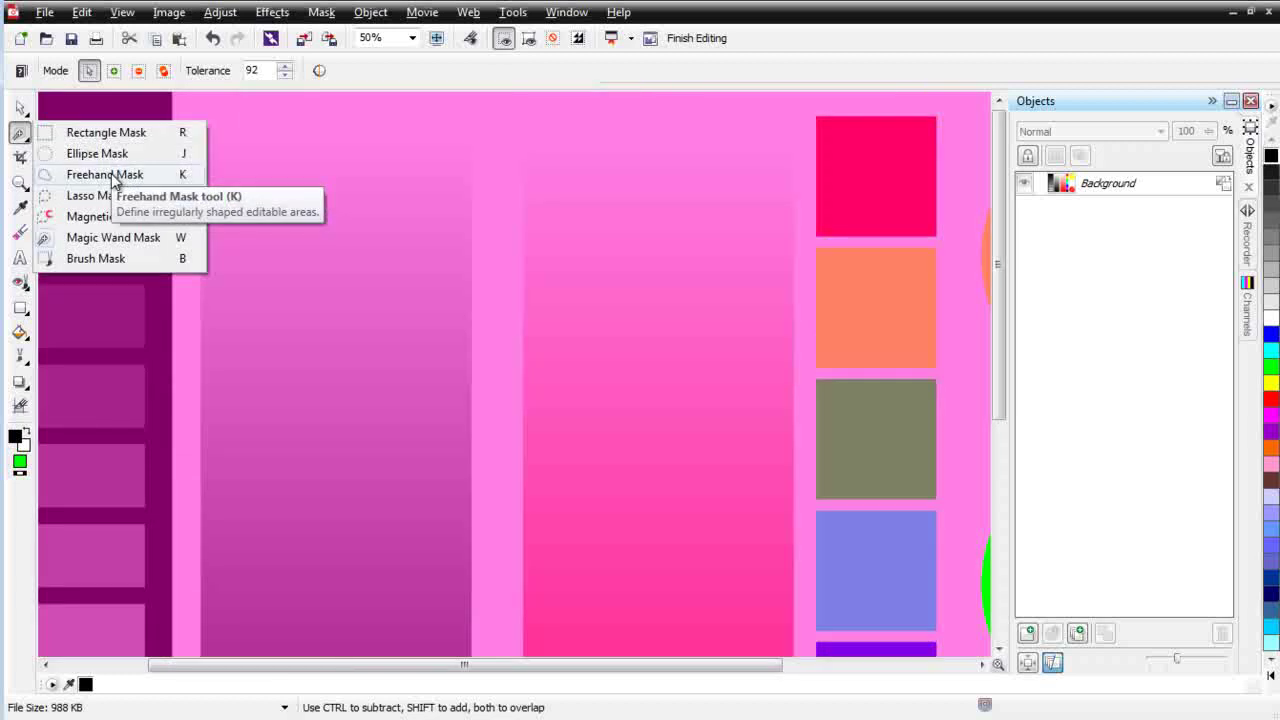
left_click(105, 175)
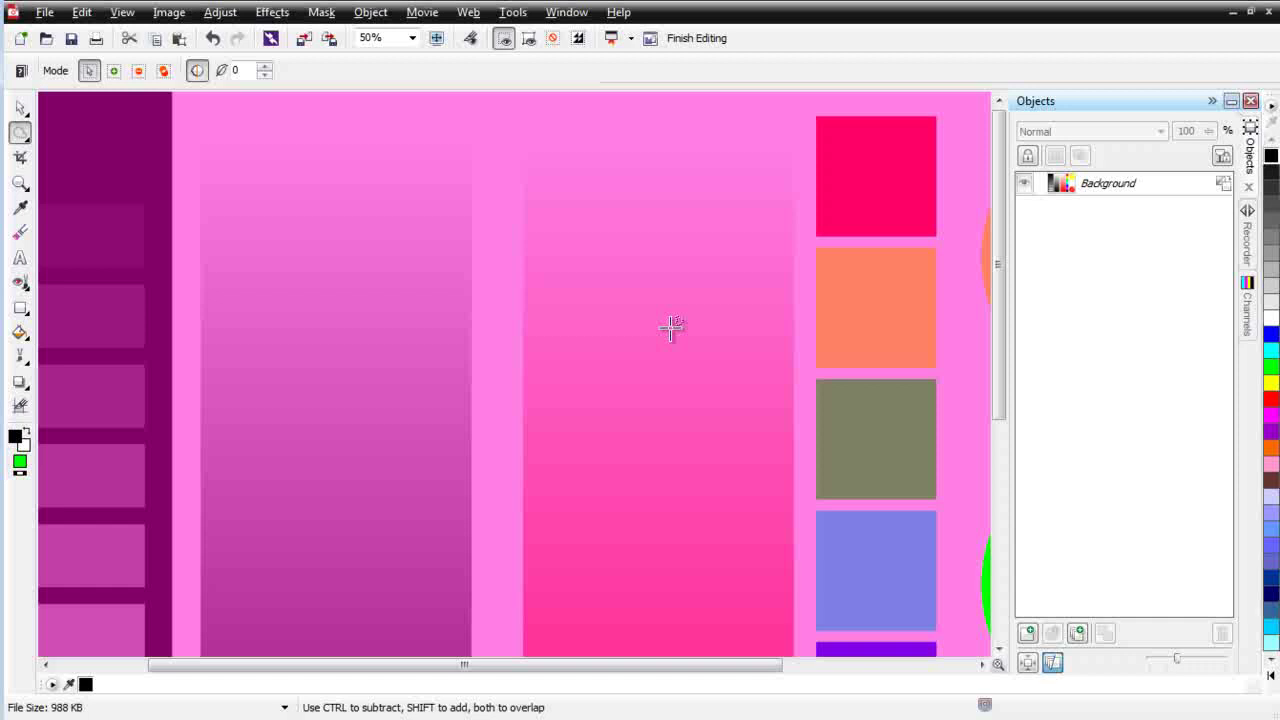
Trace a closed star-shaped freehand mask on the pink gradient bar, then return to the Pick tool
left_click(676, 266)
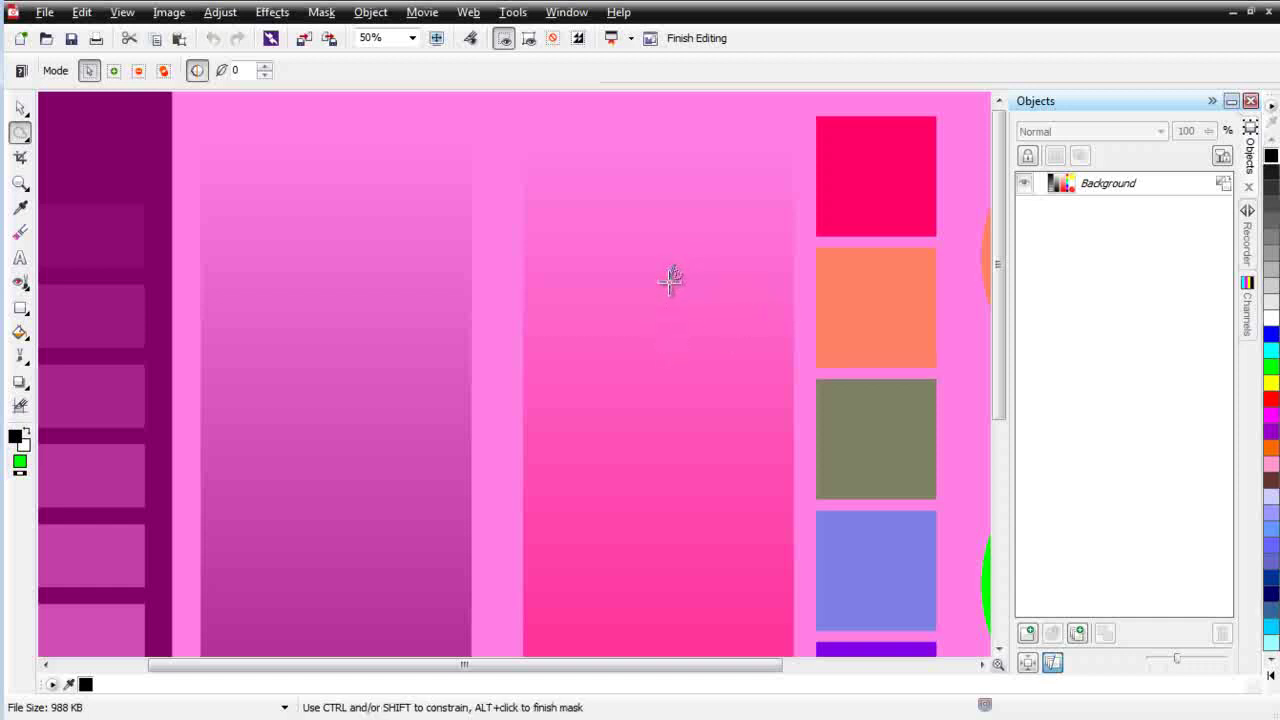
mouse_move(650, 287)
left_mouse_down()
mouse_move(622, 350)
mouse_move(666, 343)
mouse_move(676, 361)
mouse_move(692, 335)
mouse_move(725, 339)
mouse_move(710, 322)
mouse_move(741, 289)
mouse_move(674, 277)
left_mouse_up()
double_click(674, 277)
scroll(697, 312, "up", 2)
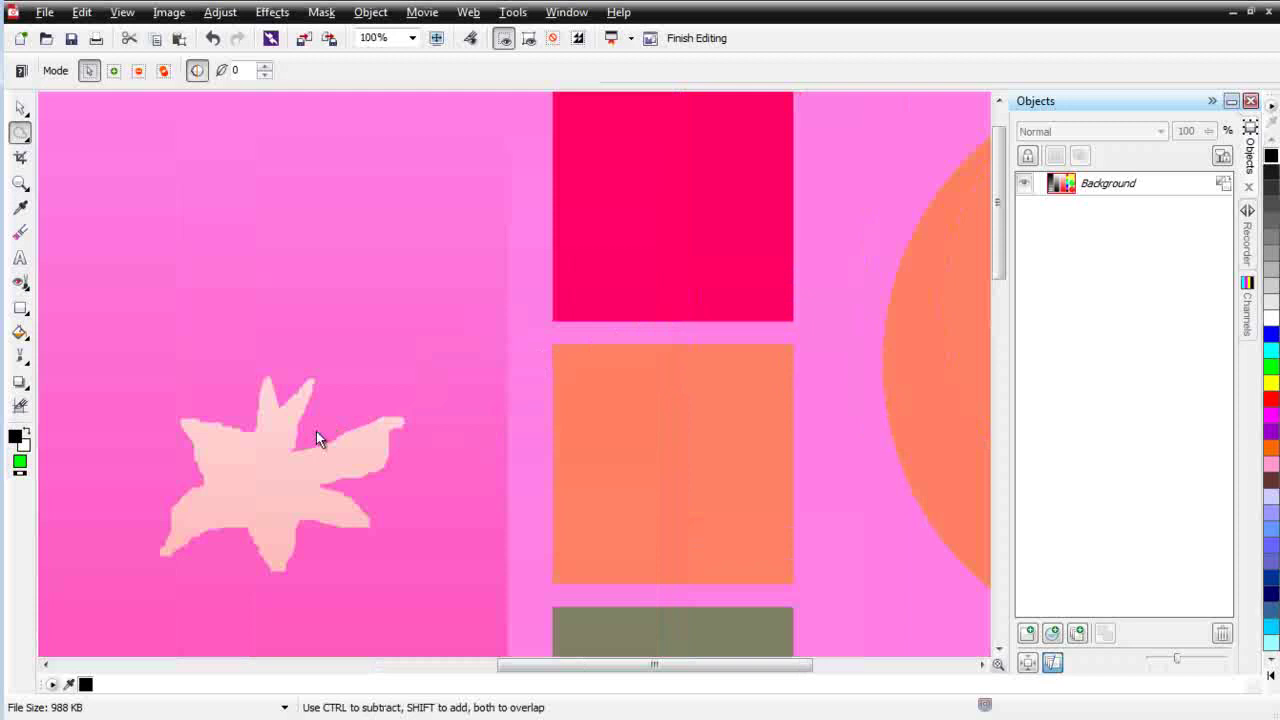
scroll(316, 438, "up", 1)
left_click(20, 107)
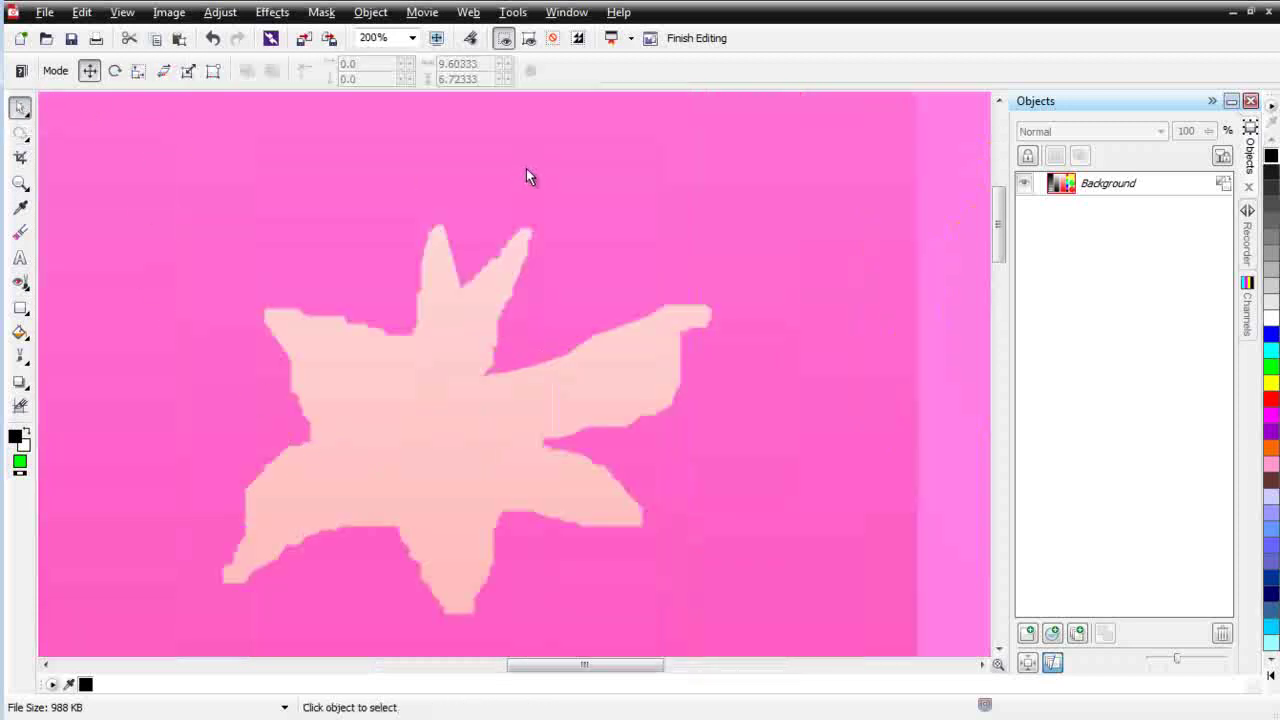
left_click(321, 12)
mouse_move(338, 34)
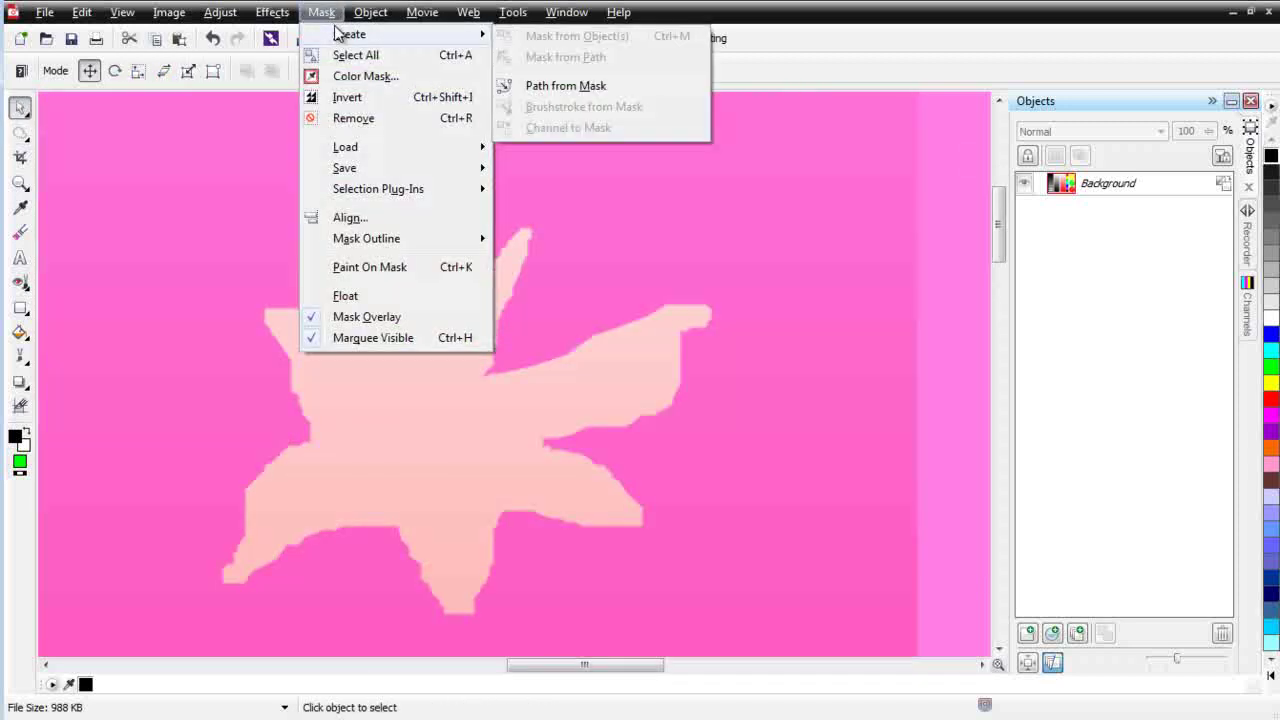
mouse_move(411, 240)
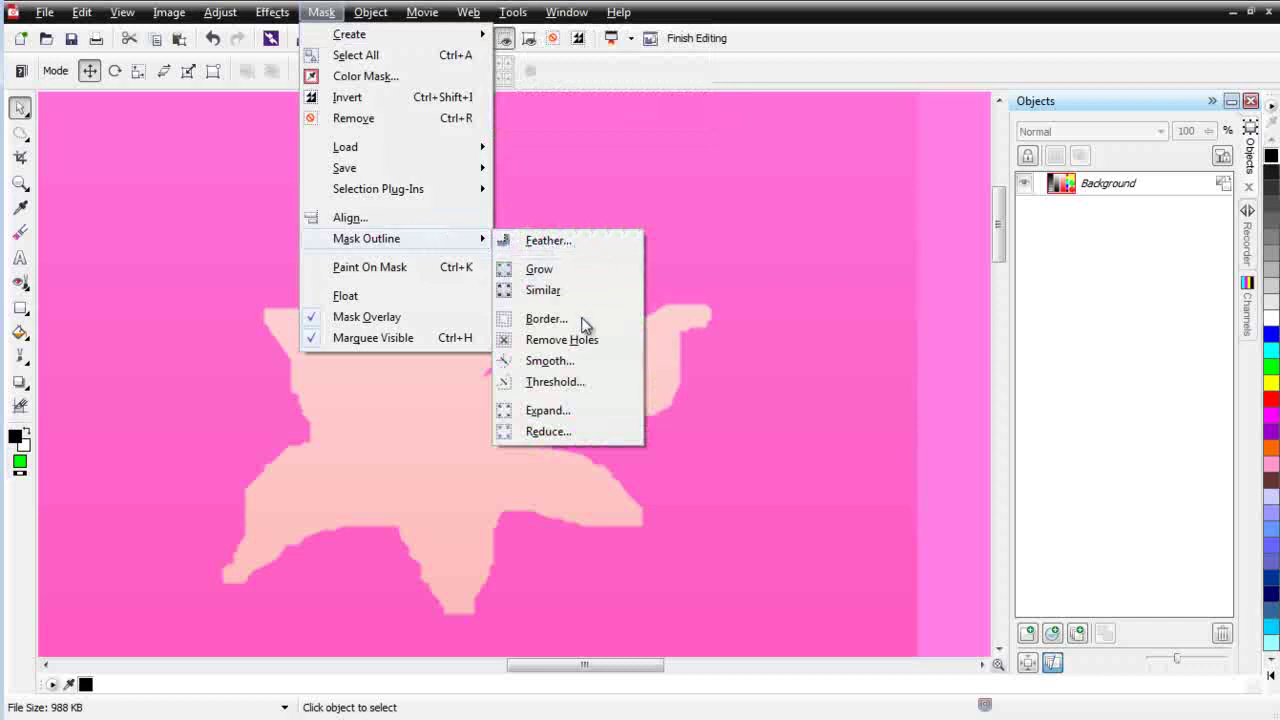
left_click(587, 361)
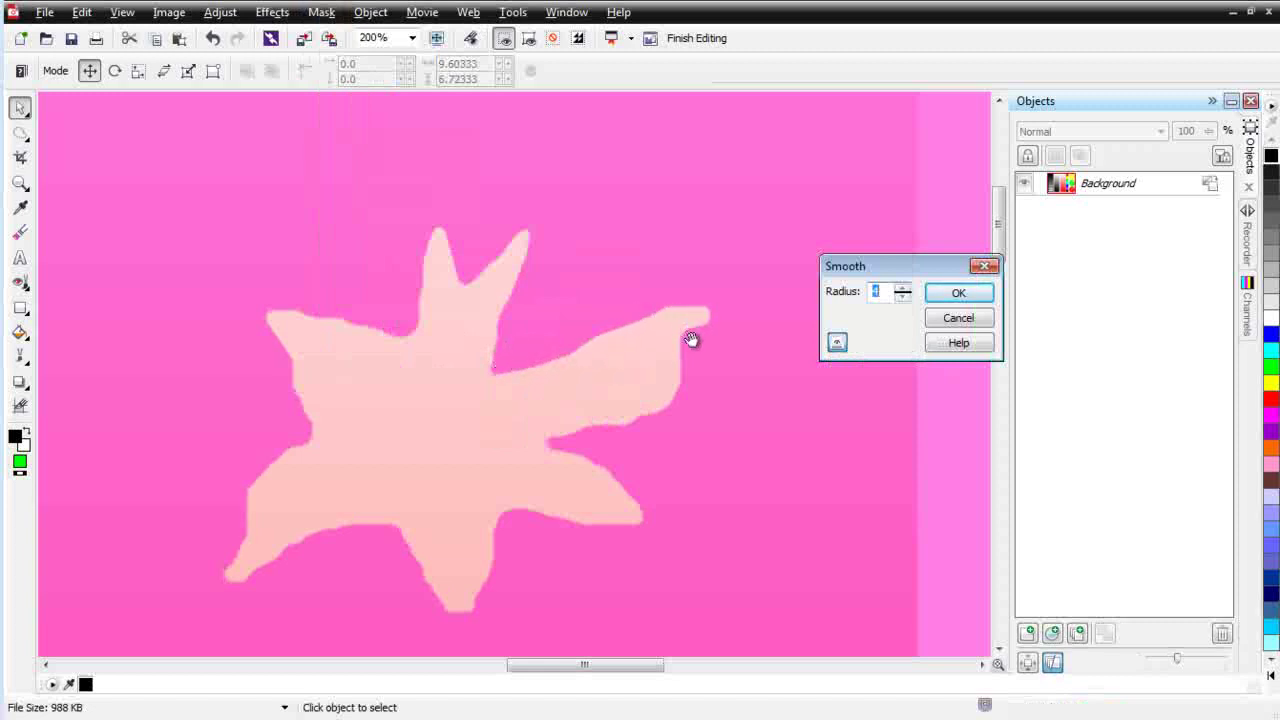
mouse_move(903, 290)
left_mouse_down()
mouse_move(909, 268)
mouse_move(894, 289)
left_mouse_up()
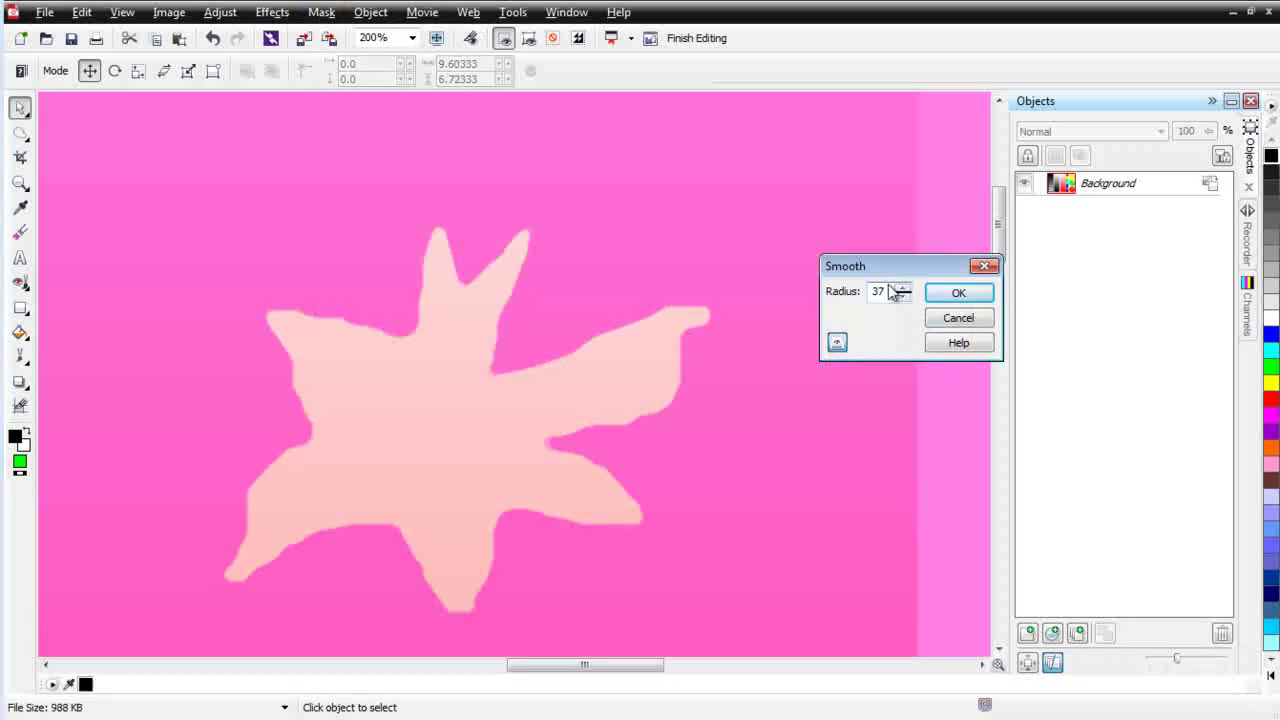
left_click(837, 341)
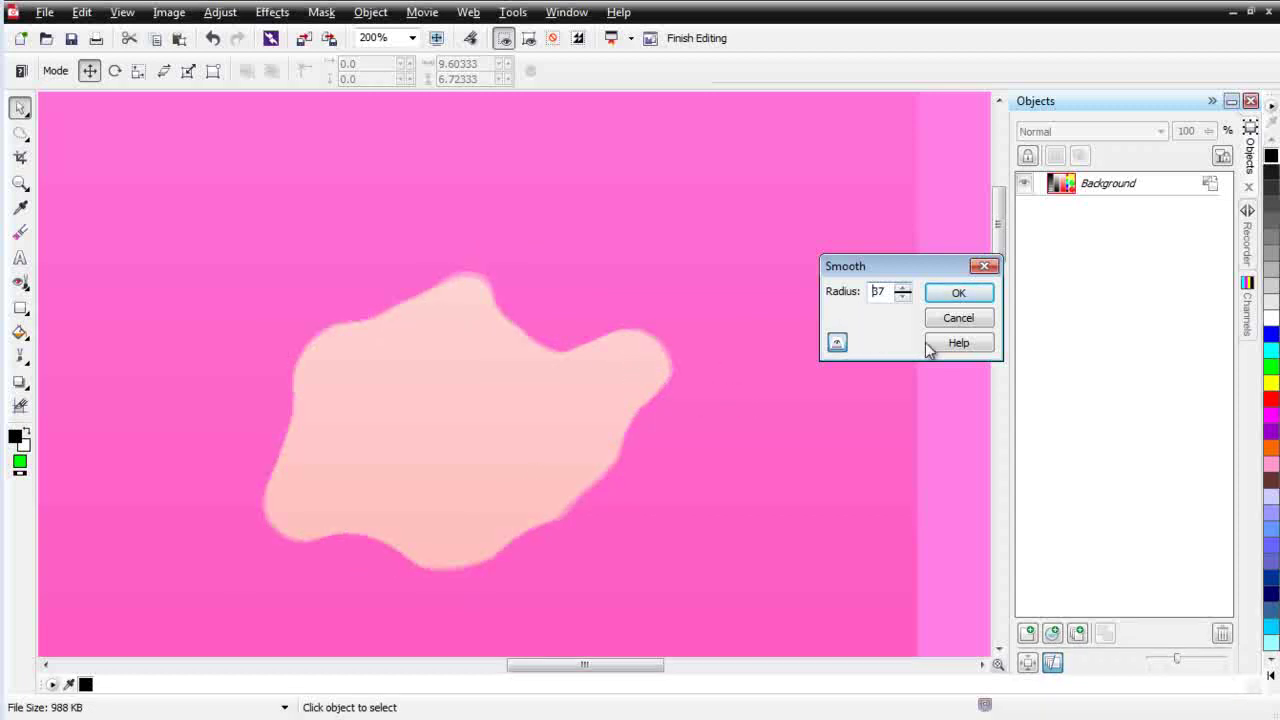
left_click(958, 318)
scroll(572, 400, "down", 3)
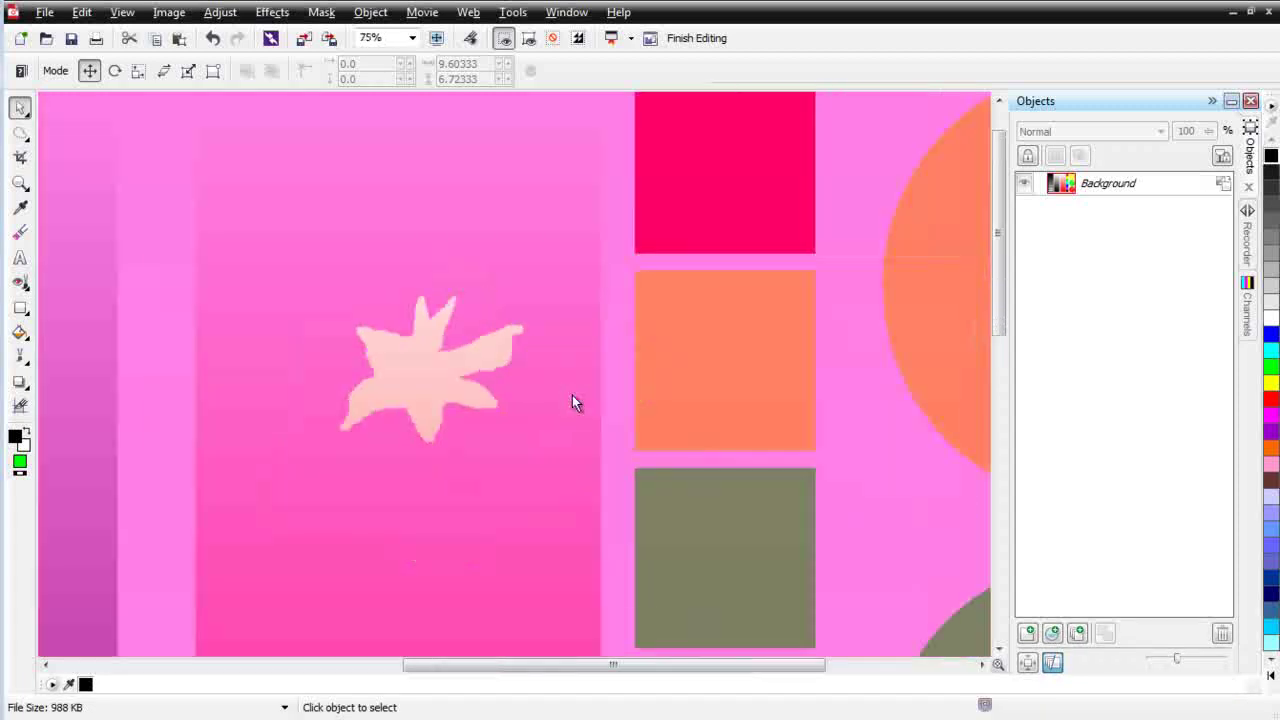
scroll(420, 358, "down", 1)
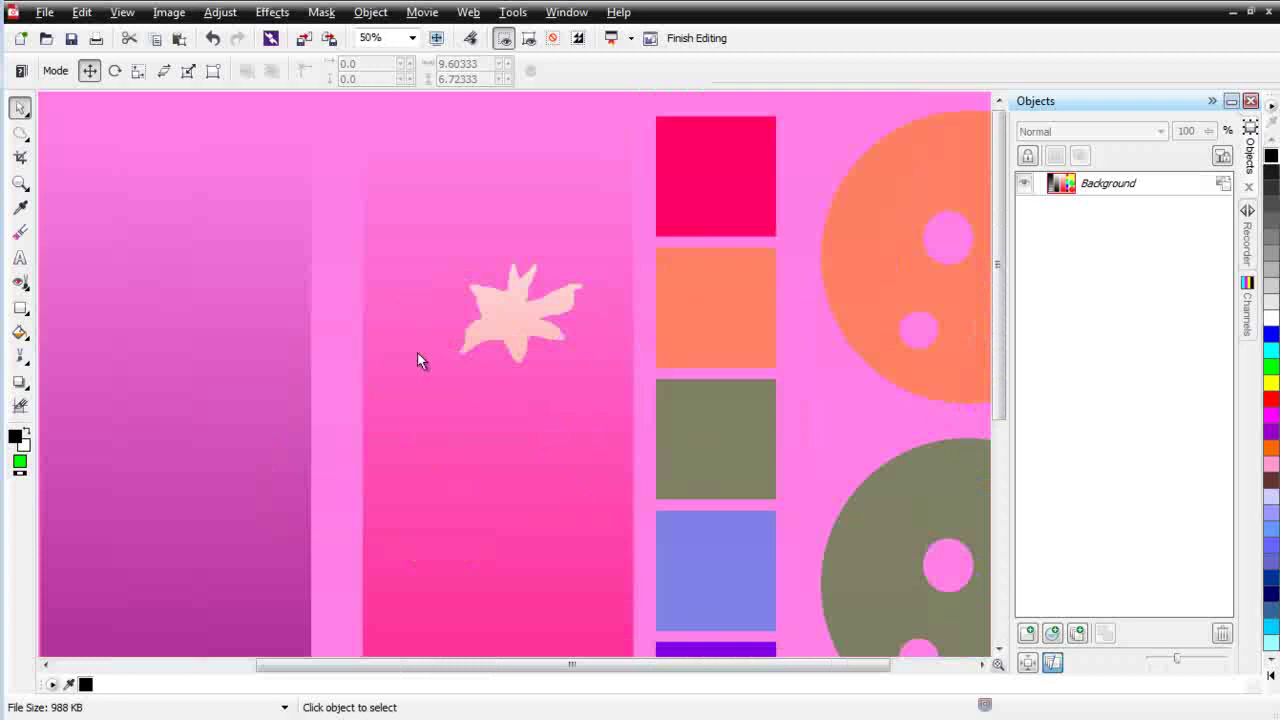
Remove the star mask with Mask > Remove, restoring the test chart's original colours
left_click(321, 12)
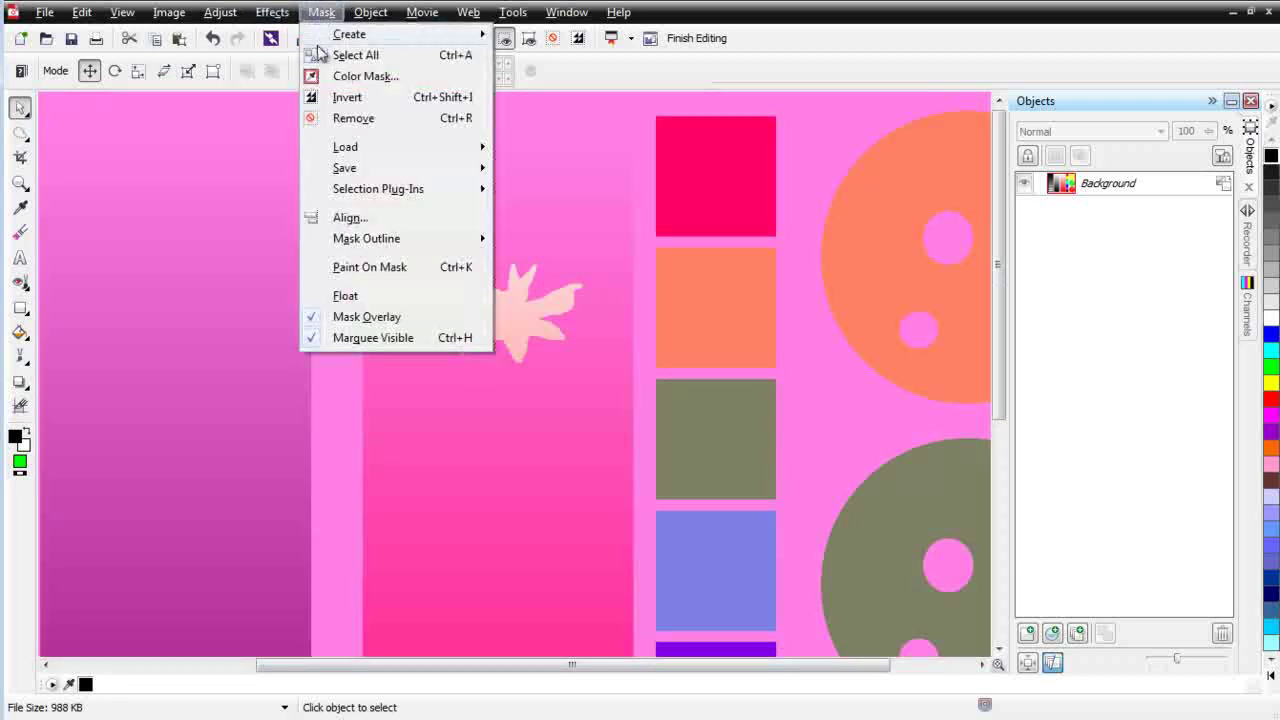
left_click(358, 120)
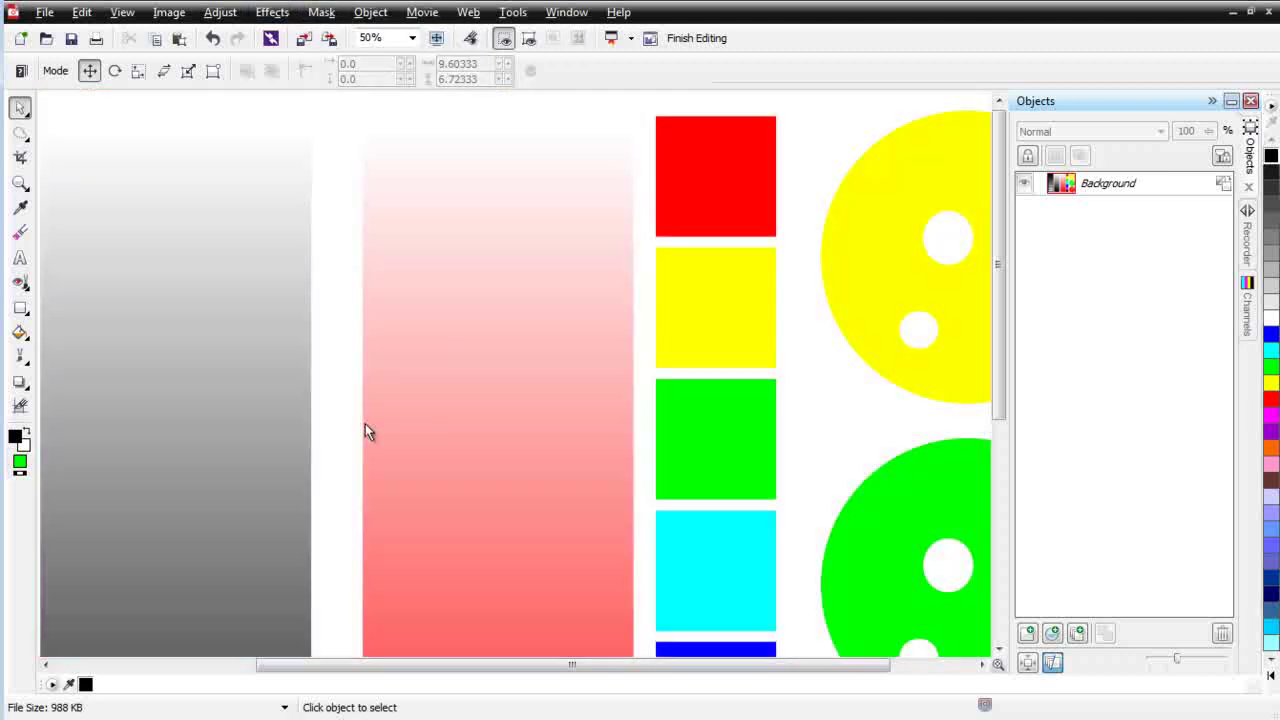